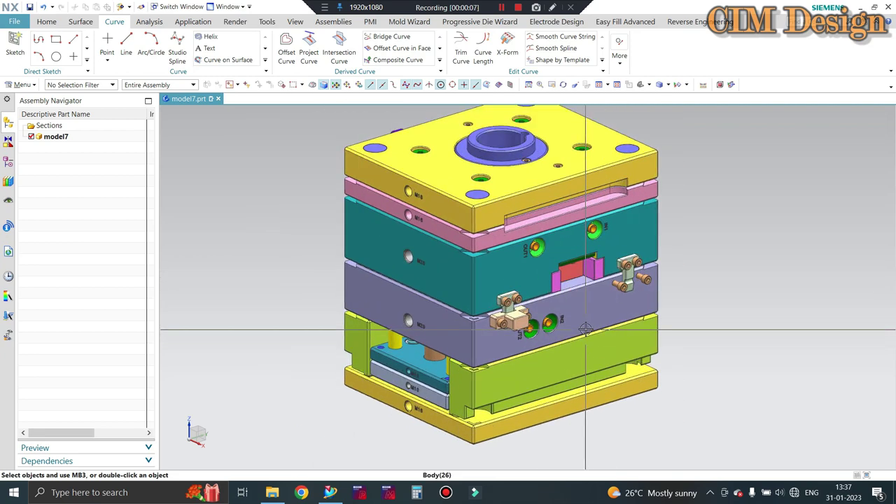
Step: Hide the yellow top clamp plate and the pink plate with Ctrl+B
middle_drag(552, 323, 564, 322)
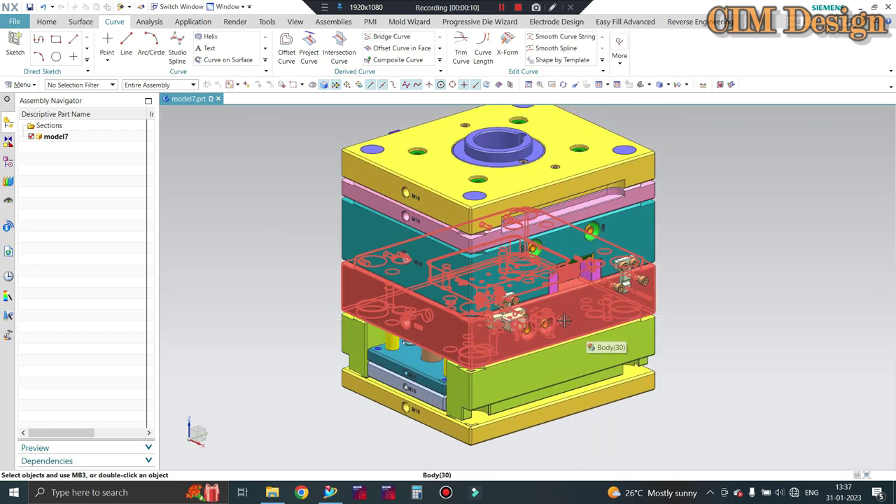
click(441, 200)
key(ctrl+b)
Step: Hide the teal cavity plate and zoom around the exposed cavity inserts
click(441, 201)
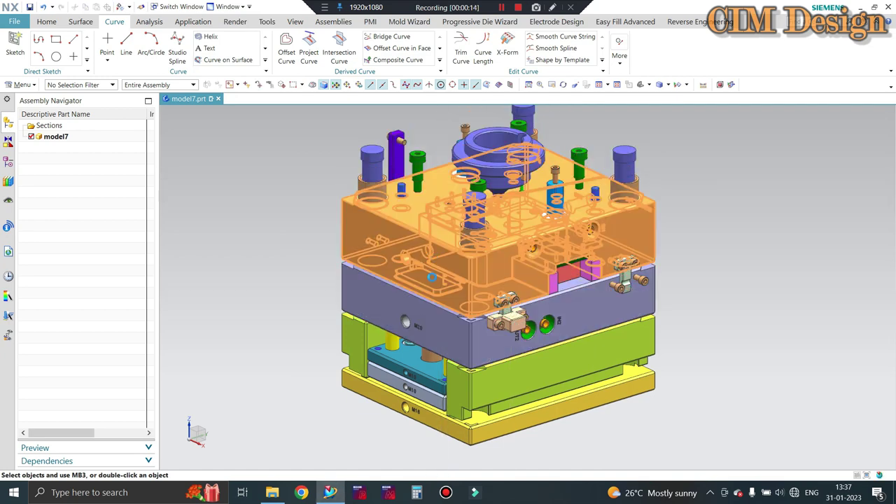
key(ctrl+b)
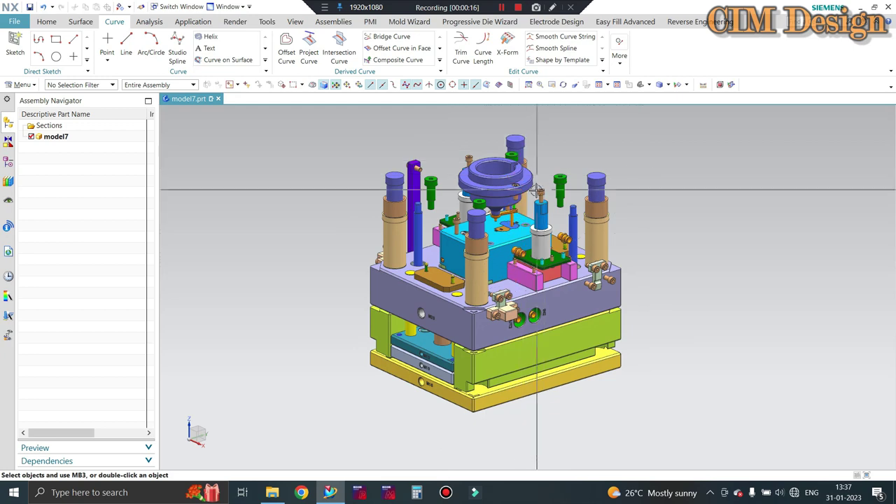
scroll(686, 202, up, 1)
scroll(779, 217, down, 1)
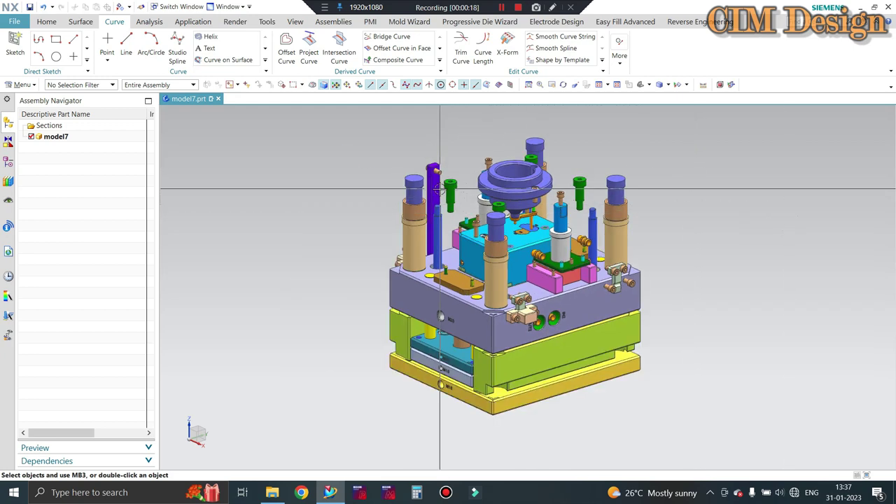
scroll(776, 218, up, 1)
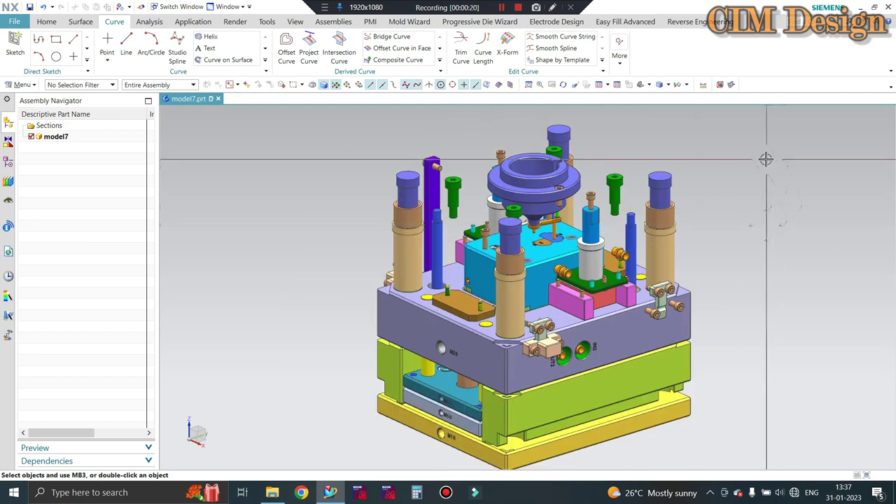
scroll(766, 159, up, 1)
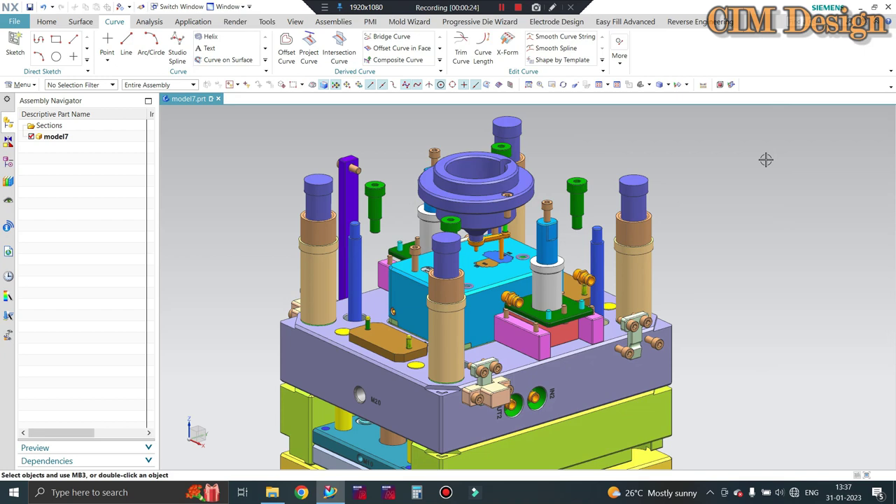
scroll(555, 224, down, 1)
scroll(555, 224, down, 1)
scroll(554, 224, up, 1)
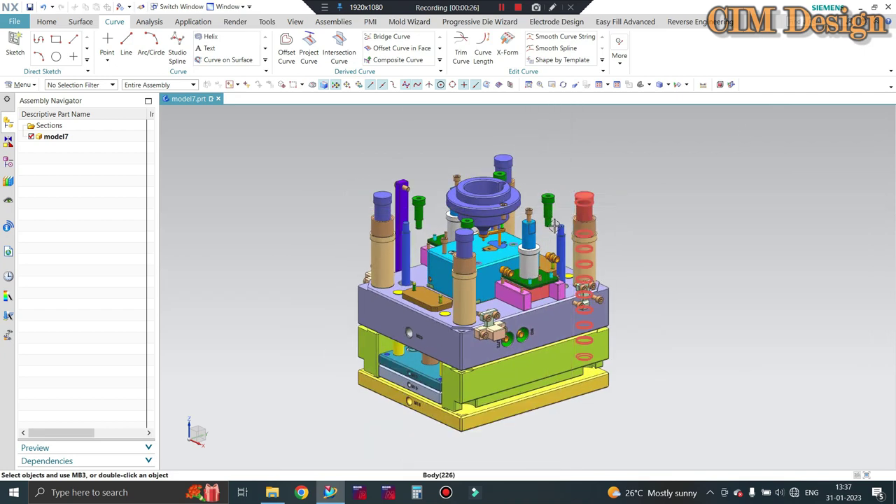
mouse_move(554, 224)
middle_down()
mouse_move(515, 259)
mouse_move(510, 245)
middle_up()
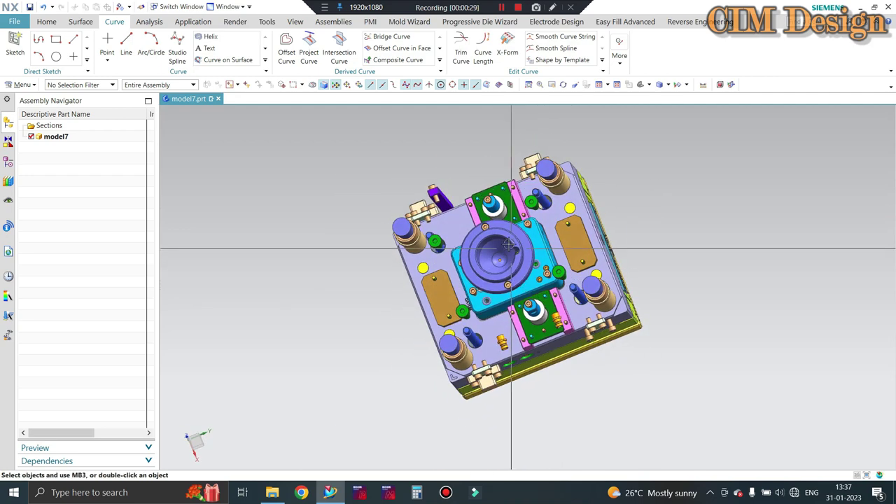
scroll(512, 260, up, 3)
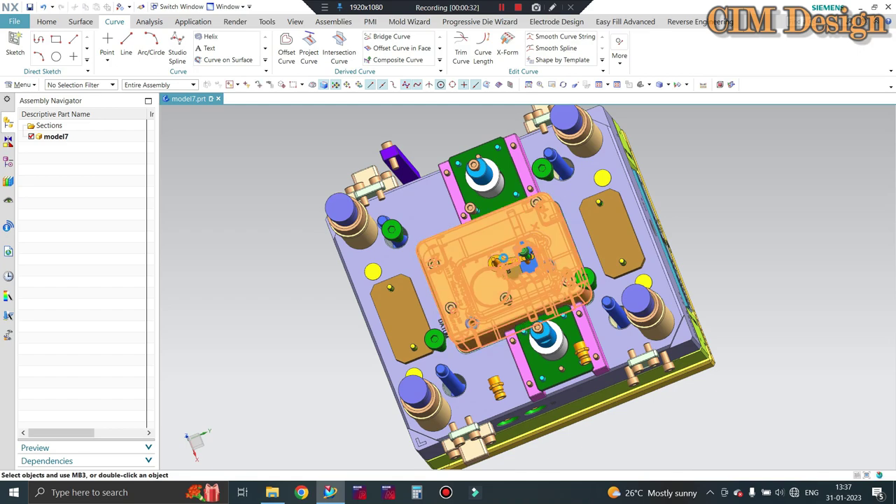
Step: Hide the central cavity insert and check the mold from the top view
key(ctrl+b)
key(ctrl+alt+t)
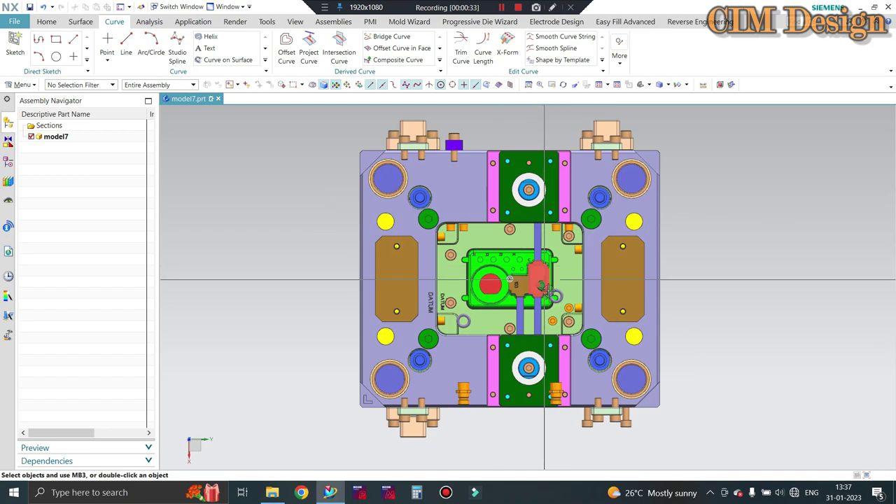
scroll(533, 264, up, 3)
mouse_move(534, 263)
middle_down()
mouse_move(580, 248)
mouse_move(575, 254)
middle_up()
scroll(580, 248, up, 3)
scroll(580, 248, down, 2)
scroll(580, 249, down, 3)
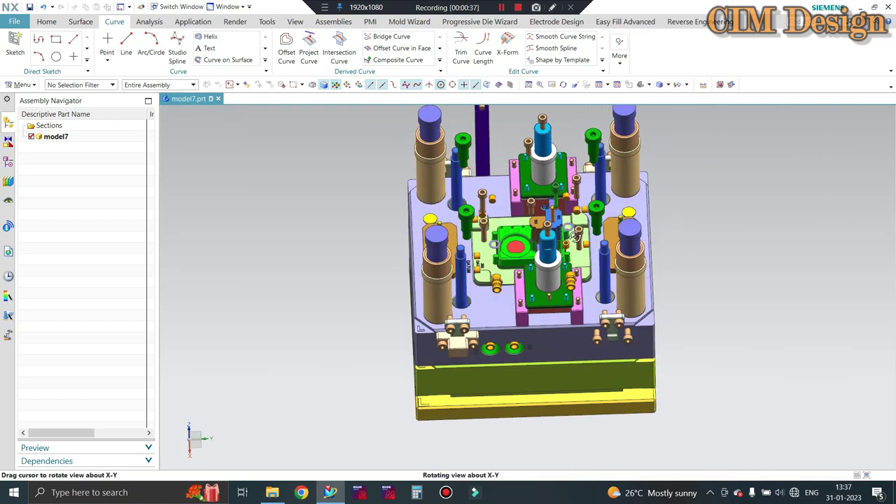
key(ctrl+alt+t)
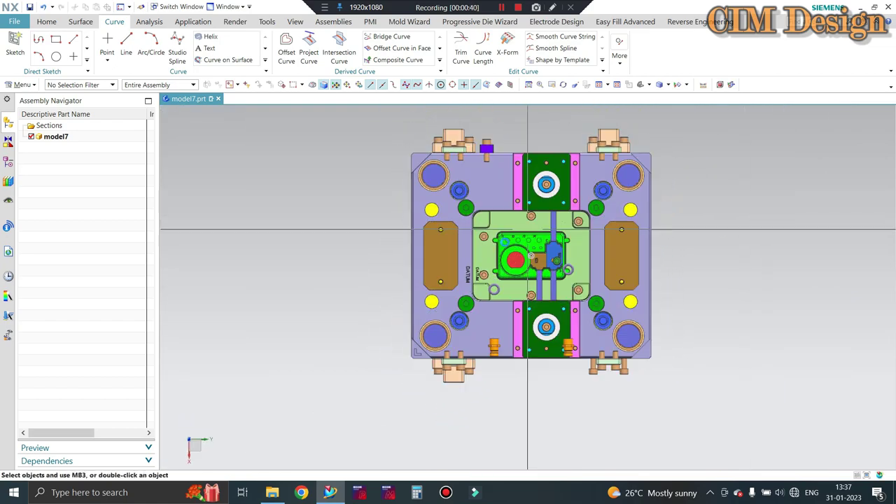
scroll(546, 238, down, 2)
Step: Orbit and zoom around the exposed core side and green core insert
mouse_move(546, 238)
middle_down()
mouse_move(545, 189)
mouse_move(531, 210)
mouse_move(517, 197)
mouse_move(492, 224)
middle_up()
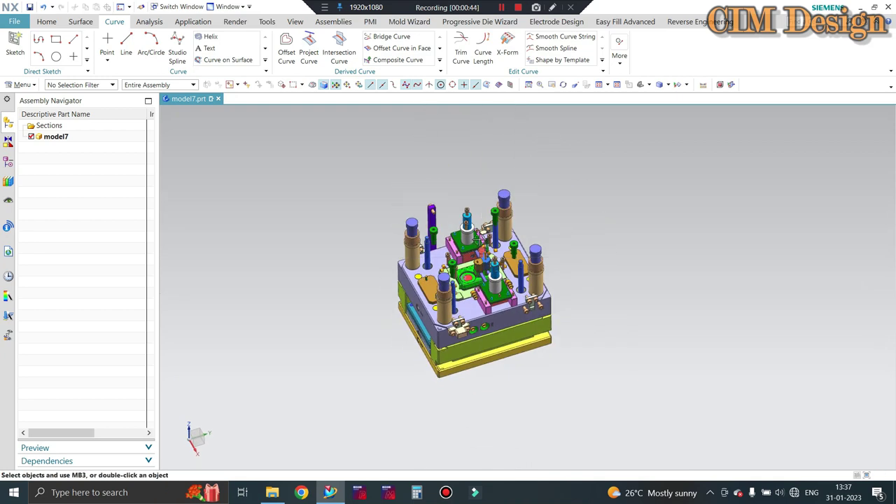
scroll(483, 231, up, 2)
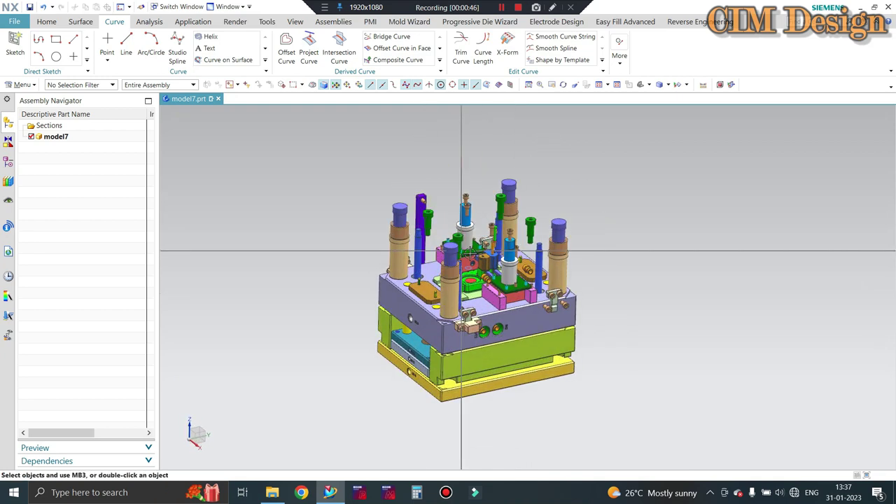
scroll(484, 231, up, 2)
mouse_move(483, 231)
middle_down()
mouse_move(458, 262)
mouse_move(430, 273)
middle_up()
scroll(458, 263, down, 2)
scroll(430, 273, up, 1)
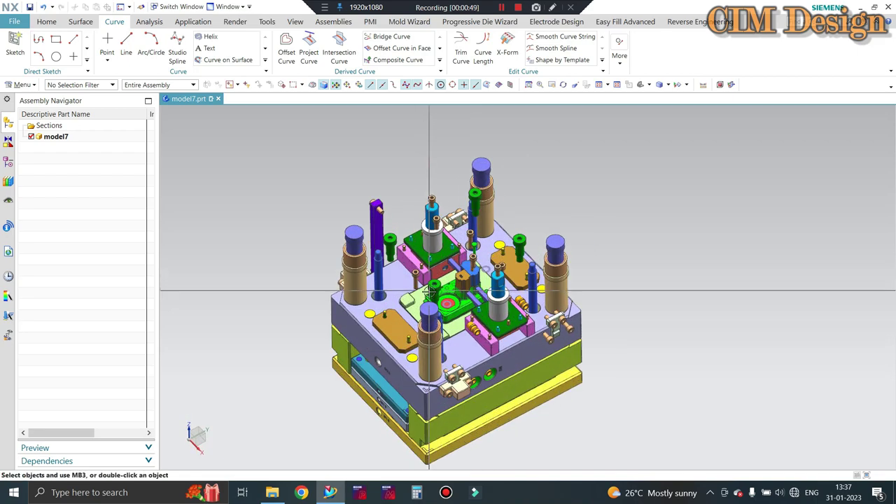
scroll(433, 280, up, 2)
scroll(441, 294, up, 2)
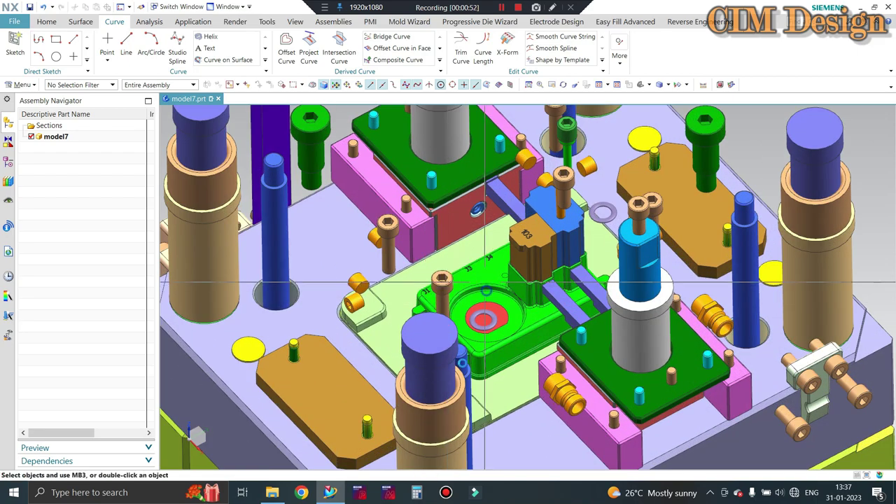
Step: Orbit and zoom in to inspect the pins on the core side
middle_drag(483, 283, 455, 294)
scroll(441, 297, up, 2)
scroll(423, 305, up, 2)
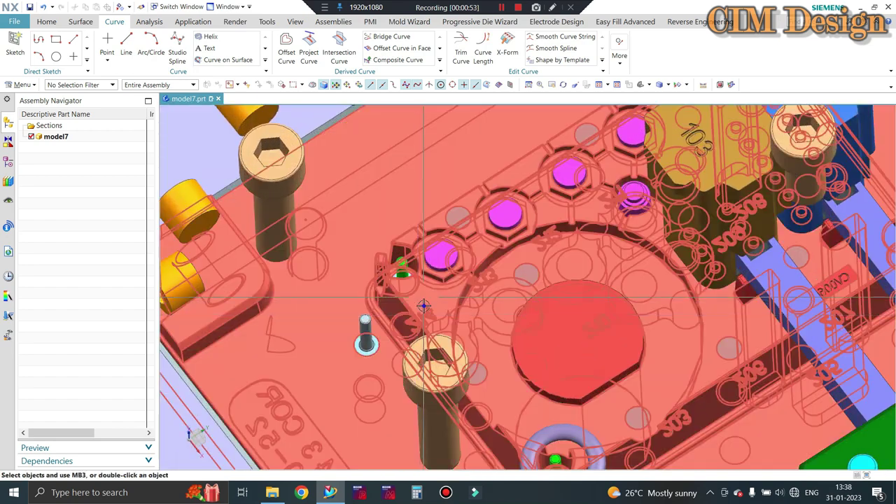
scroll(423, 305, up, 2)
scroll(416, 319, up, 1)
scroll(413, 327, up, 1)
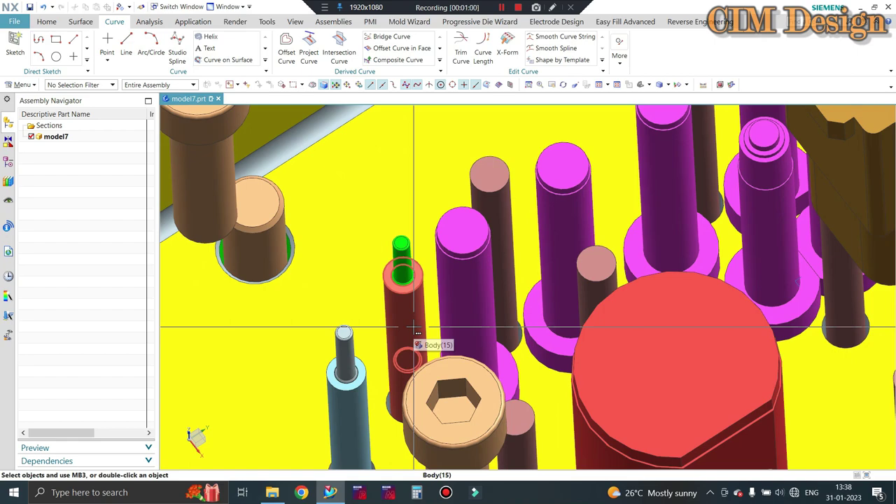
scroll(402, 318, down, 3)
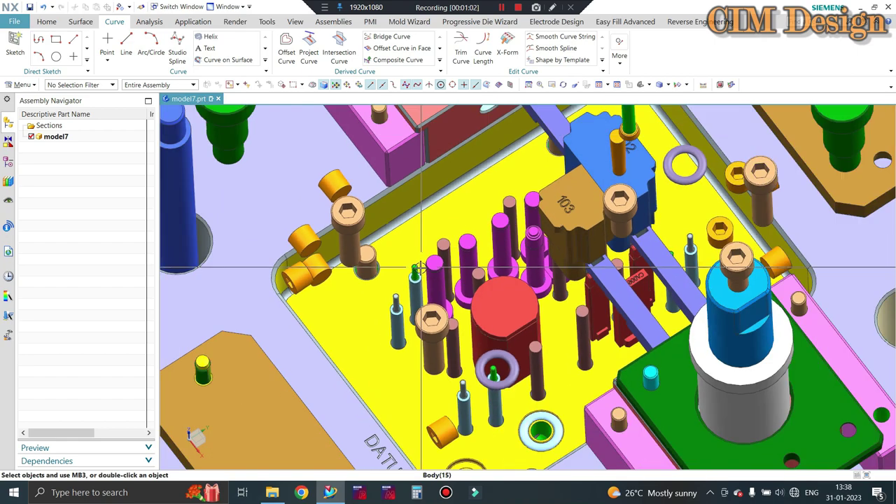
scroll(455, 308, down, 2)
scroll(516, 301, down, 2)
Step: Review the mold from side and top angles, then bring up the Show Class Selection (Ctrl+Shift+K)
middle_drag(516, 301, 441, 318)
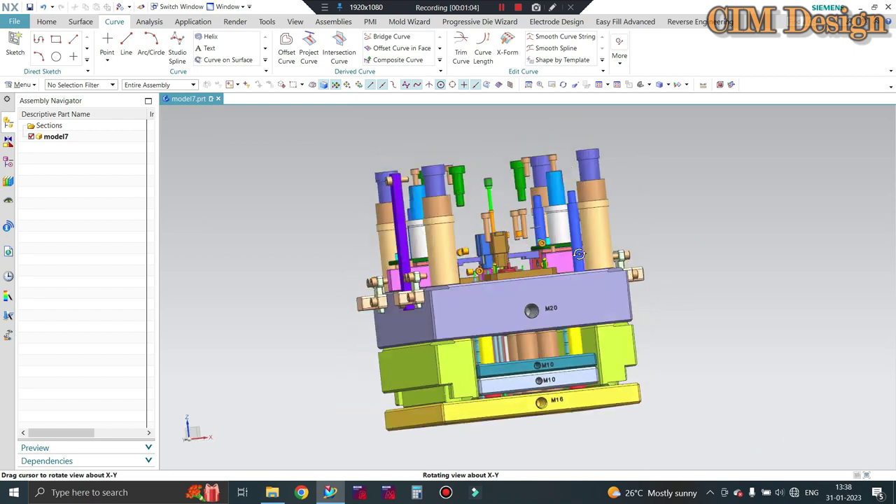
scroll(441, 319, up, 2)
scroll(451, 294, up, 2)
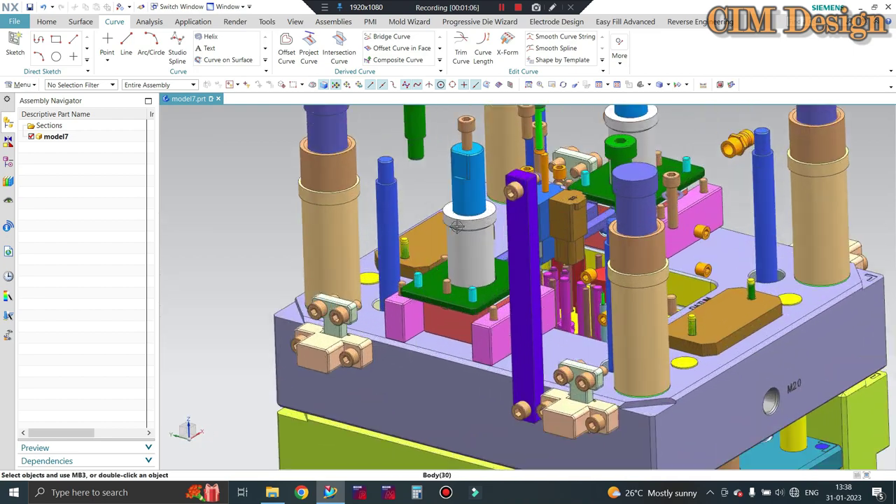
scroll(462, 270, up, 3)
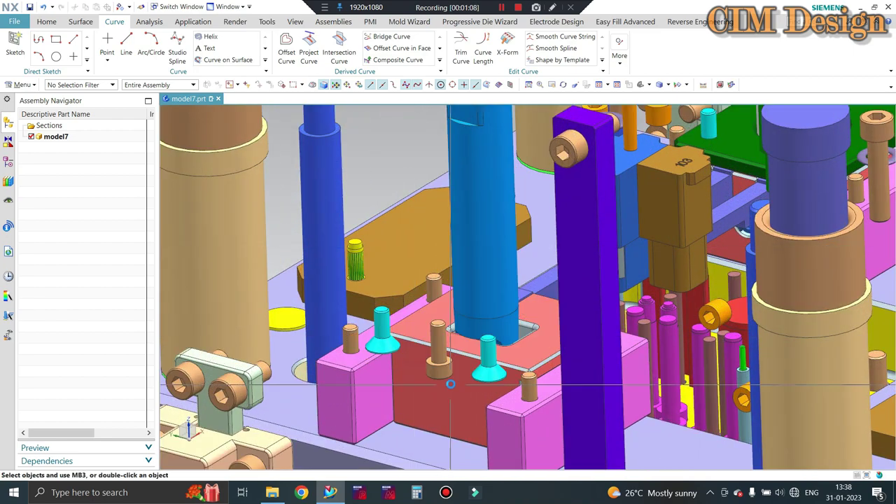
mouse_move(416, 338)
middle_down()
mouse_move(439, 286)
mouse_move(462, 301)
middle_up()
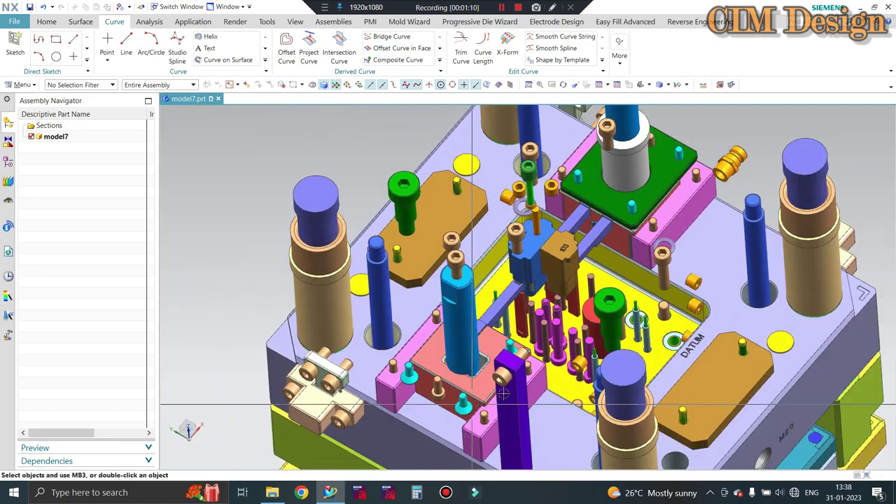
scroll(565, 378, down, 2)
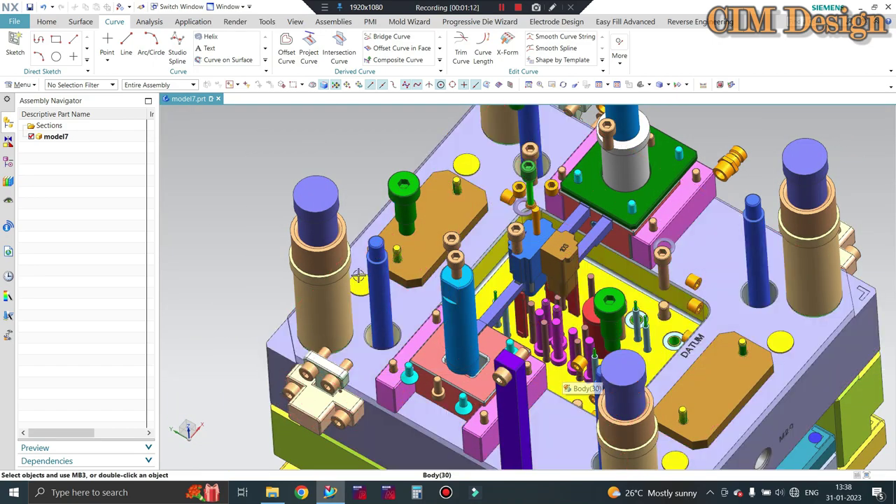
scroll(566, 378, down, 2)
mouse_move(532, 350)
middle_down()
mouse_move(438, 265)
mouse_move(492, 297)
middle_up()
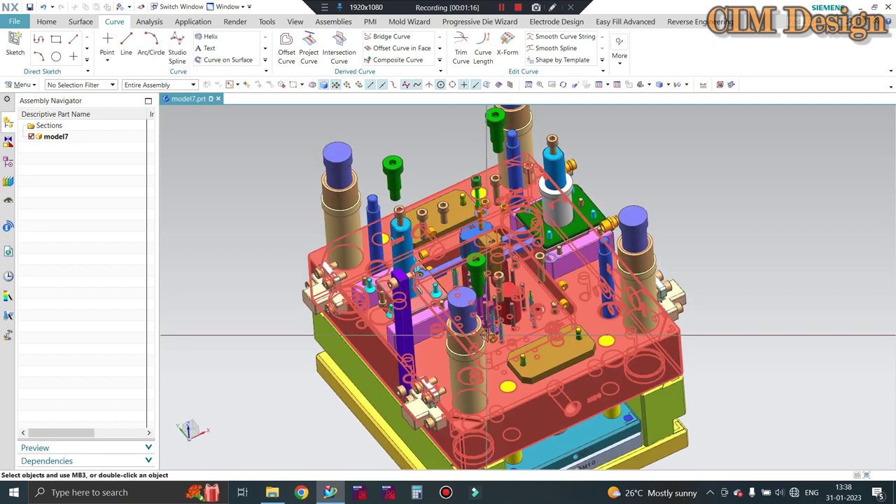
middle_drag(493, 311, 507, 287)
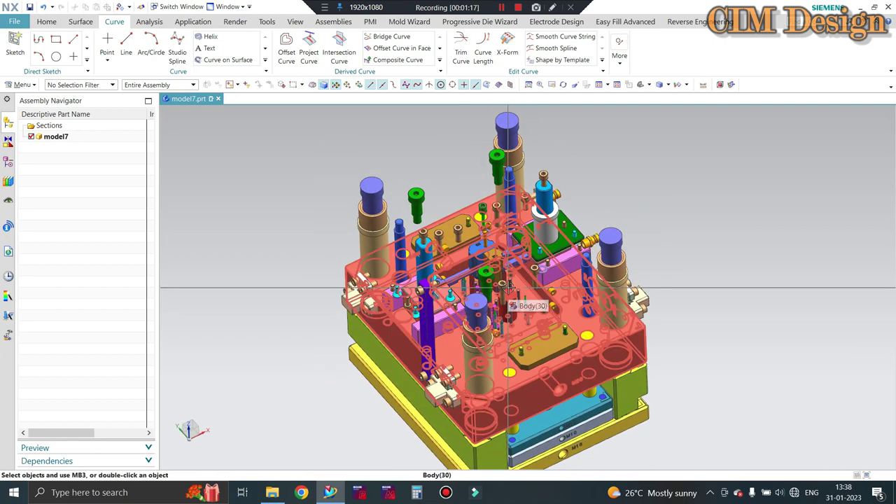
key(ctrl+shift+k)
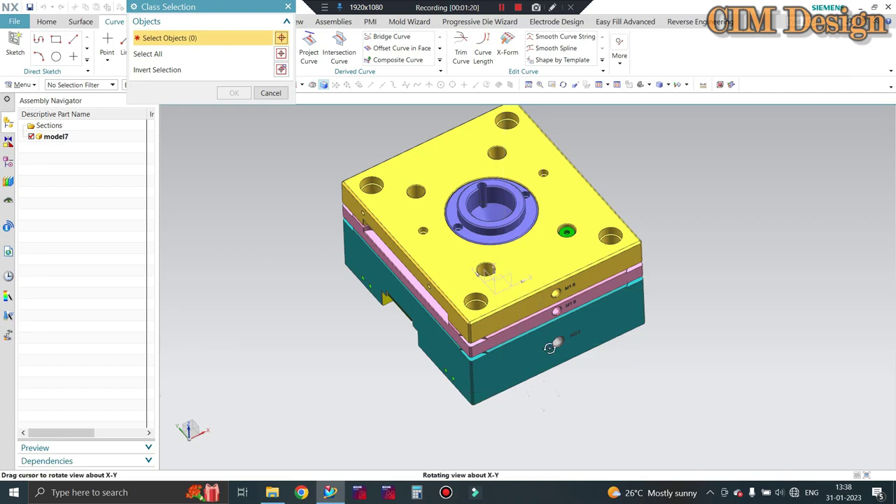
mouse_move(509, 306)
middle_down()
mouse_move(536, 348)
mouse_move(533, 338)
middle_up()
click(529, 342)
middle_click(529, 343)
scroll(536, 348, up, 5)
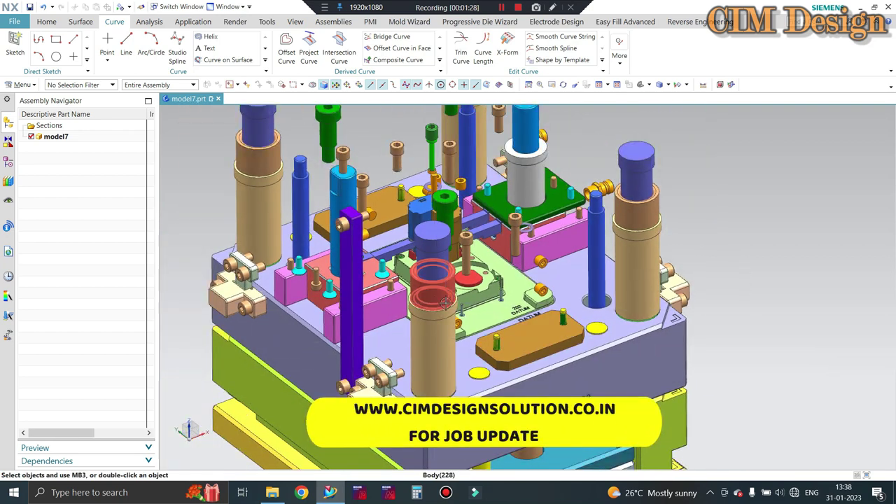
scroll(534, 338, down, 2)
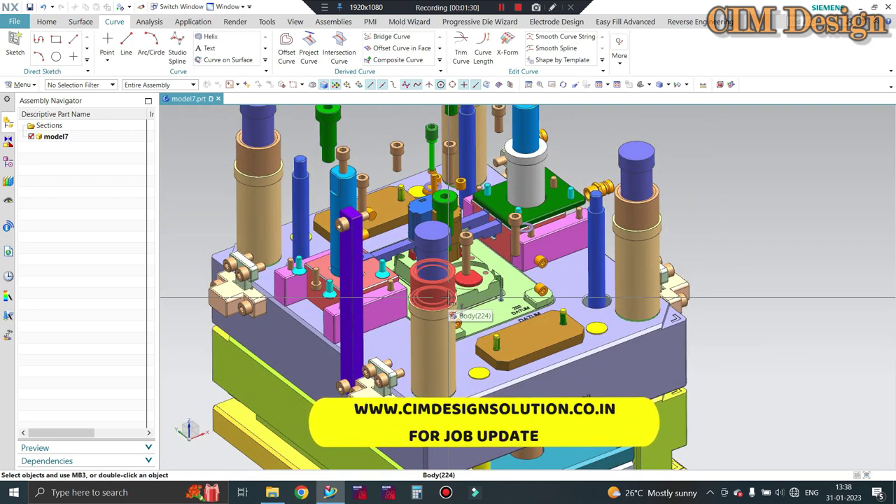
mouse_move(451, 300)
shift+middle_down()
mouse_move(490, 236)
mouse_move(586, 252)
shift+middle_up()
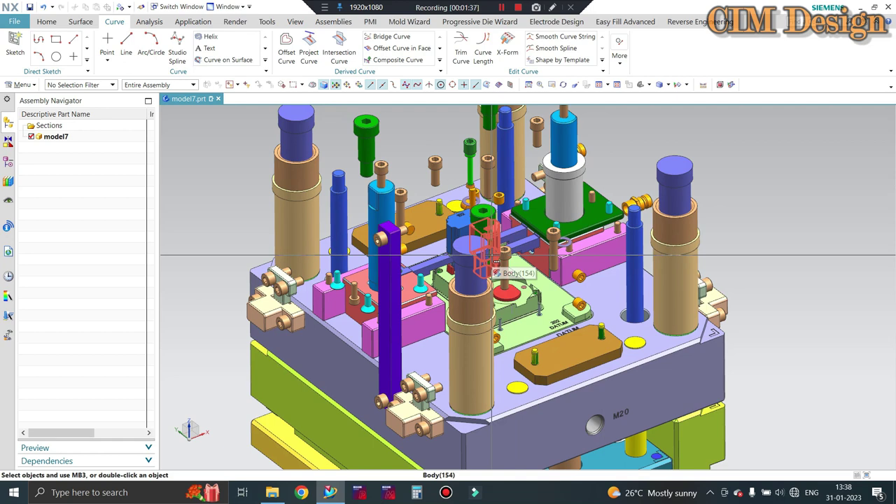
scroll(497, 255, down, 1)
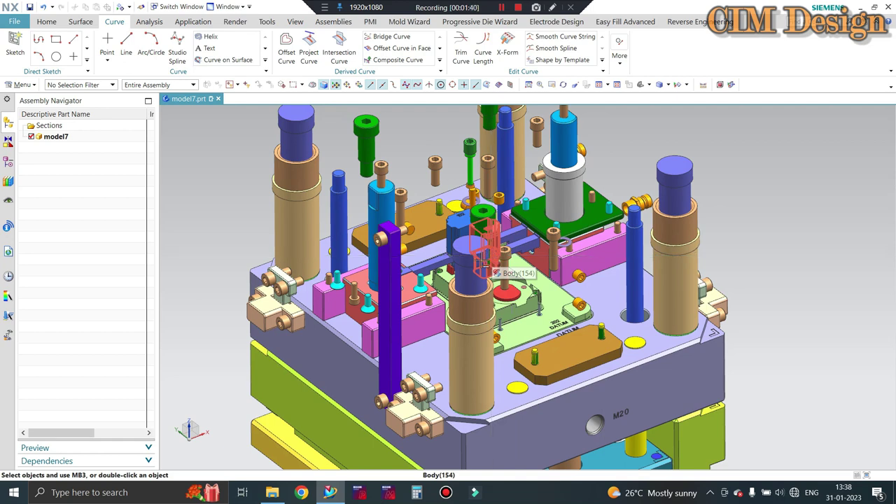
scroll(483, 234, down, 1)
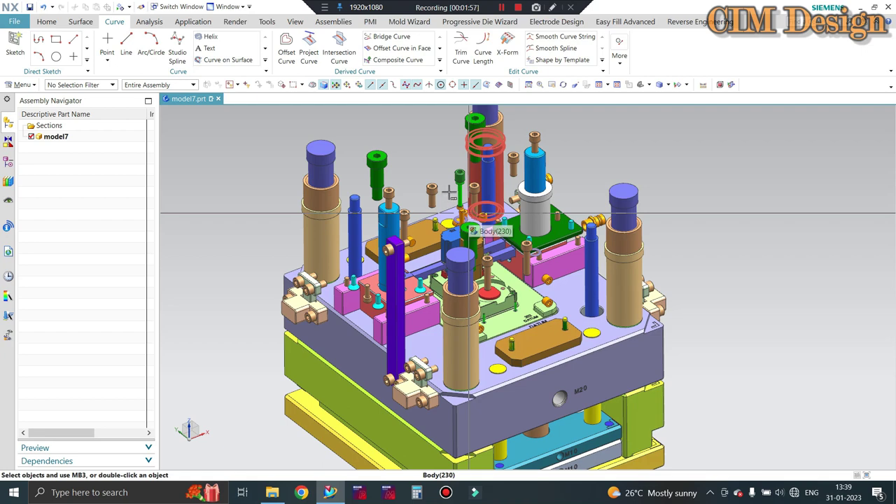
scroll(820, 226, up, 2)
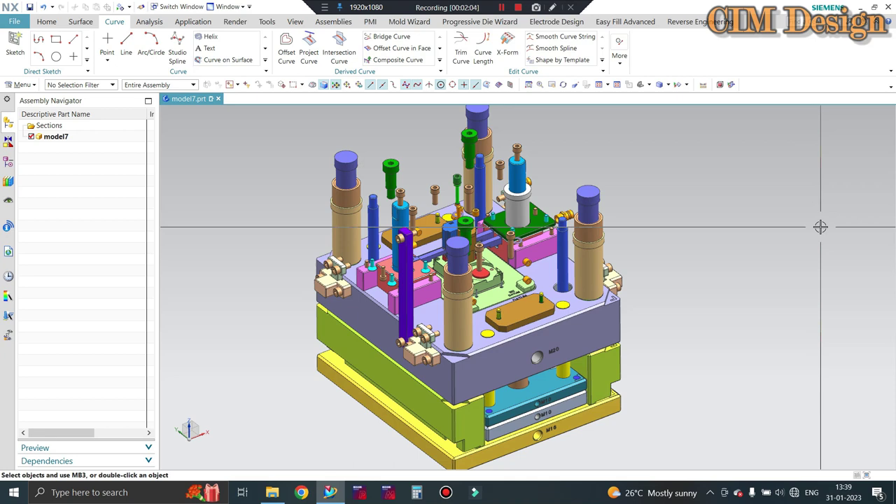
Step: Zoom and nudge the view onto the cavity insert and locating ring
scroll(861, 202, down, 2)
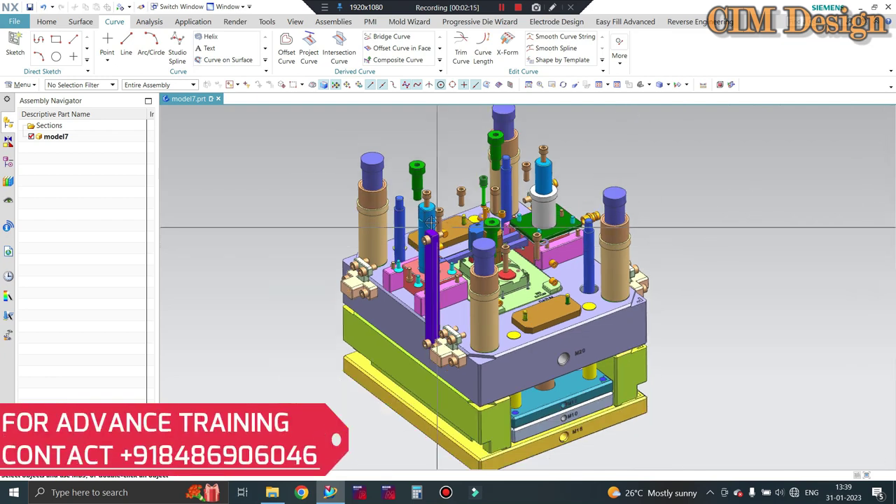
shift+middle_drag(571, 237, 578, 241)
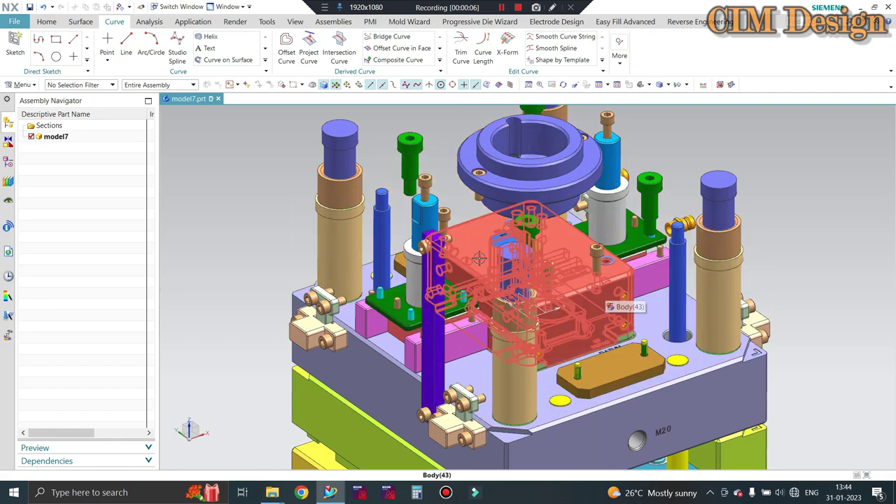
Step: Orbit and zoom onto the cavity insert to read its H13 HRC50-52 engraving
middle_drag(605, 289, 523, 300)
scroll(521, 300, up, 2)
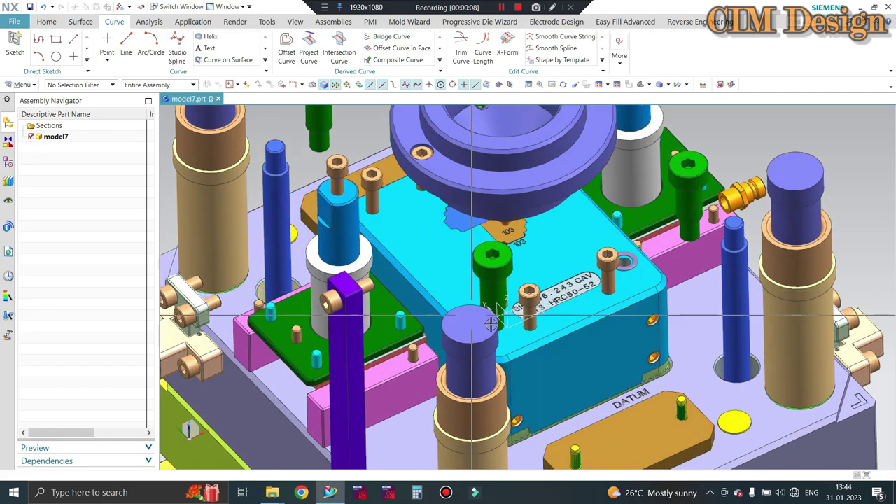
scroll(553, 308, down, 1)
scroll(564, 307, up, 2)
scroll(566, 302, down, 1)
scroll(566, 303, down, 3)
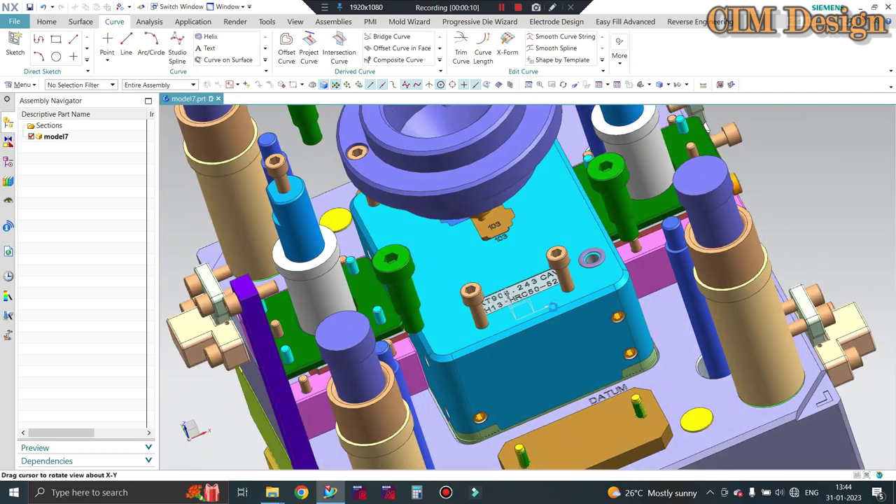
scroll(532, 307, up, 3)
scroll(504, 322, up, 3)
scroll(488, 329, up, 1)
scroll(532, 308, down, 2)
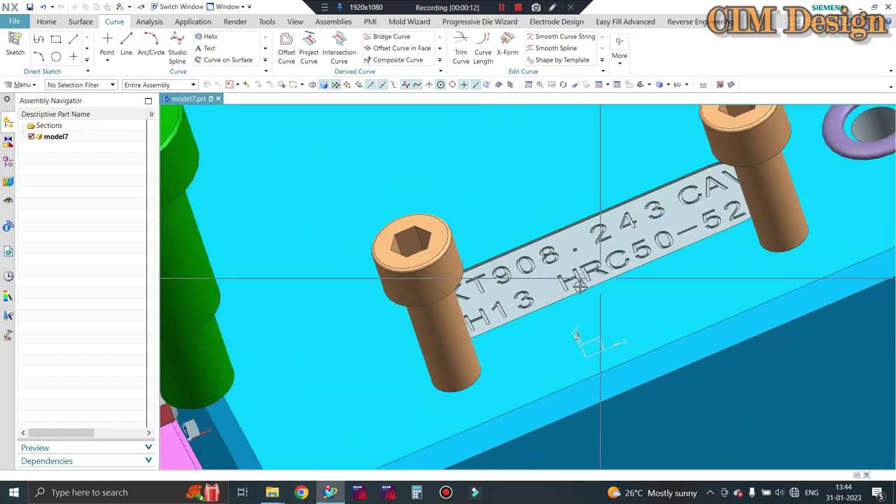
scroll(580, 280, down, 1)
scroll(657, 266, down, 2)
scroll(681, 250, down, 1)
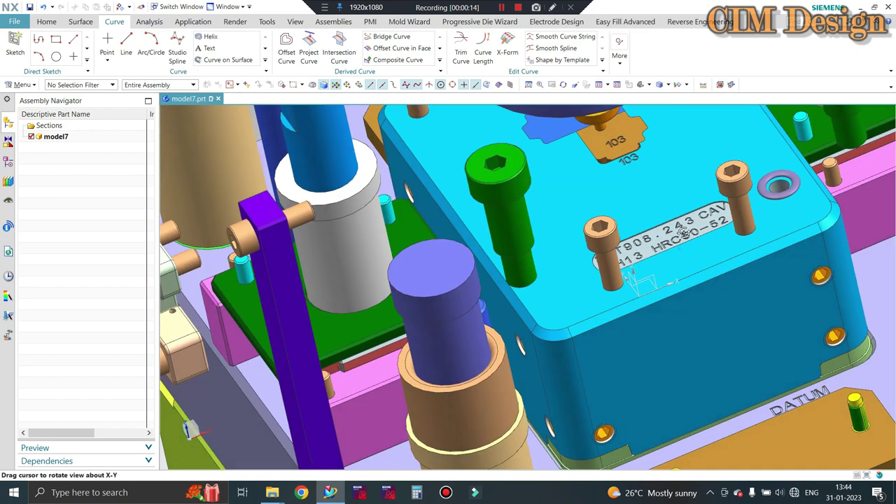
scroll(609, 247, down, 1)
scroll(608, 249, up, 1)
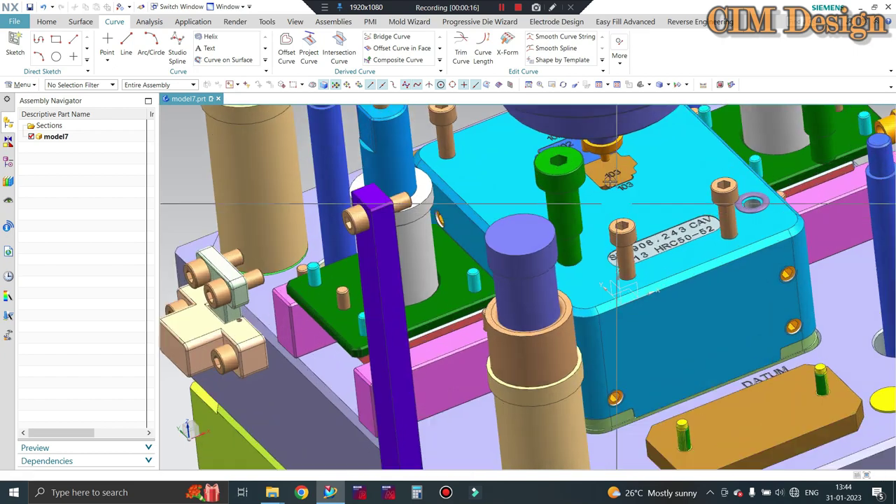
Step: Rotate to view the whole mold and hide the cavity insert with Ctrl+B
mouse_move(588, 213)
middle_down()
mouse_move(593, 258)
mouse_move(557, 153)
middle_up()
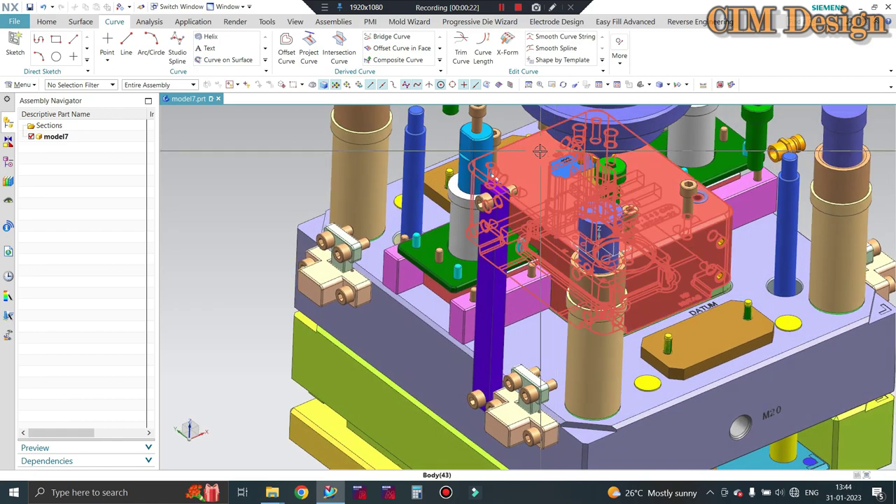
scroll(560, 157, up, 1)
scroll(566, 165, up, 2)
scroll(571, 170, down, 2)
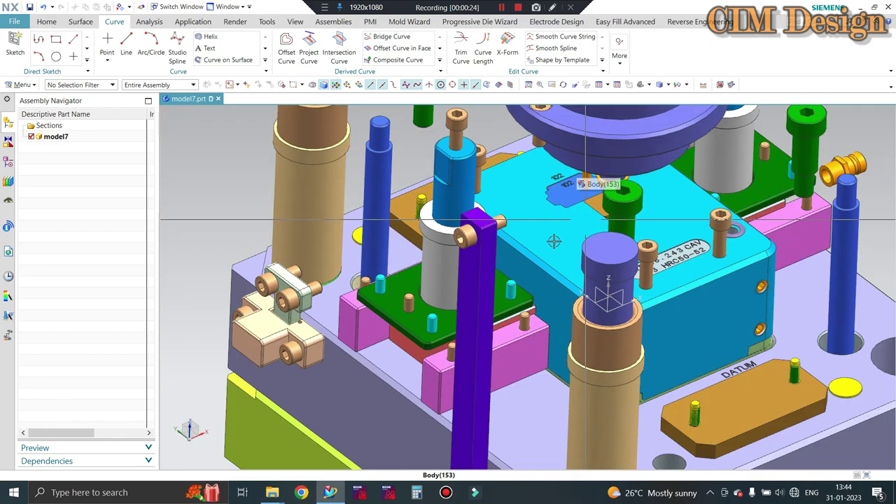
mouse_move(580, 184)
middle_down()
mouse_move(512, 233)
mouse_move(523, 273)
middle_up()
key(ctrl+b)
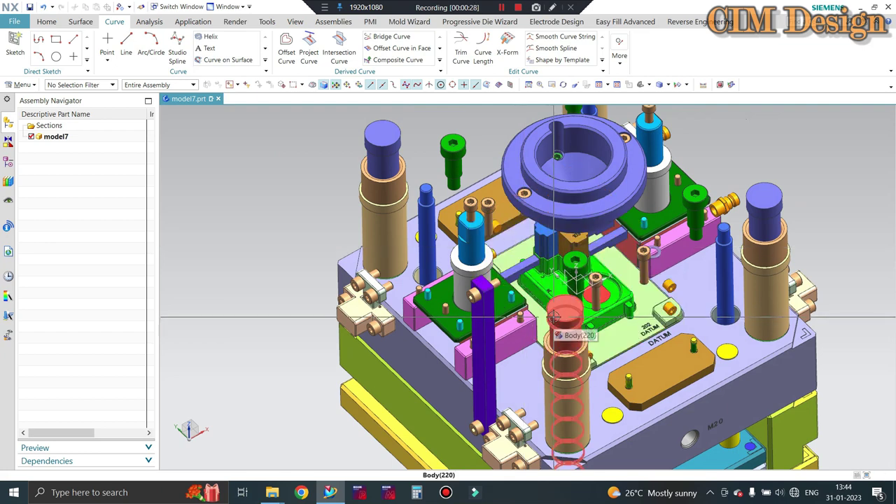
key(ctrl+b)
Step: Hide all components except the green molded part using Invert Selection
click(518, 284)
scroll(508, 292, down, 3)
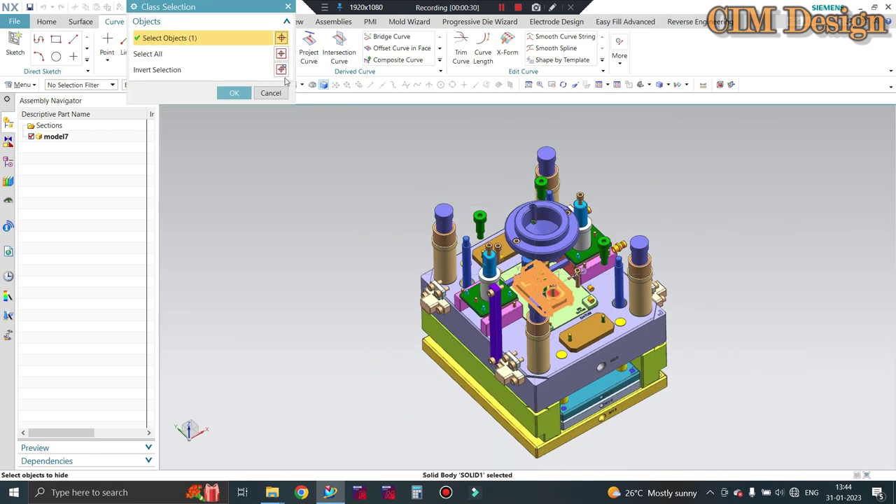
middle_click(524, 206)
Step: Orbit the lone molded part and snap it to a square-on view with F8
middle_drag(583, 310, 524, 243)
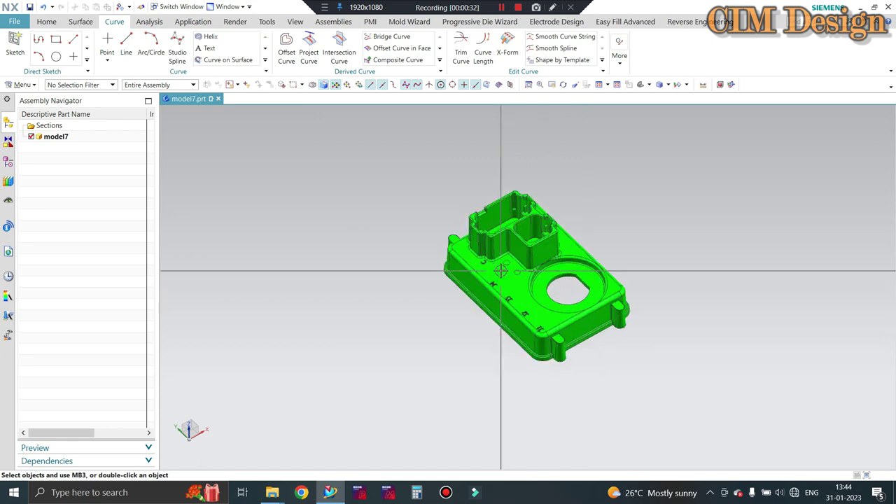
middle_drag(539, 198, 628, 154)
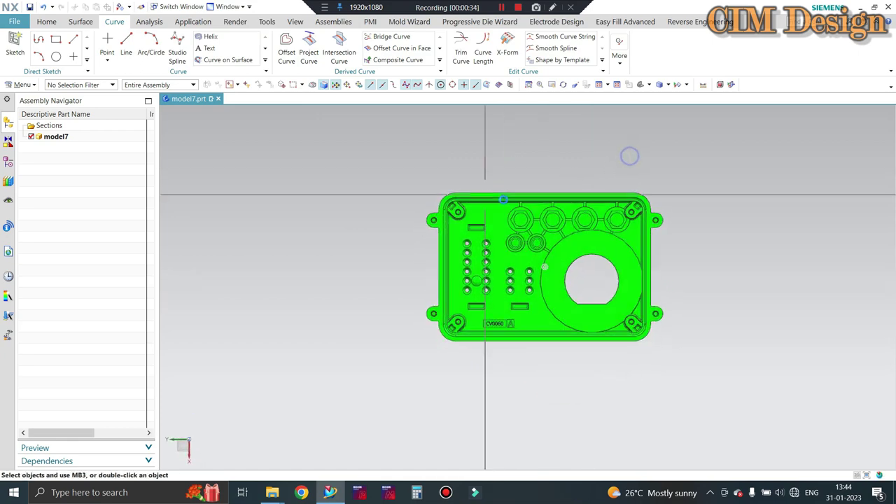
scroll(632, 330, down, 2)
scroll(456, 352, up, 2)
mouse_move(456, 351)
middle_down()
mouse_move(432, 389)
mouse_move(501, 324)
mouse_move(390, 412)
middle_up()
scroll(389, 412, up, 3)
middle_drag(384, 389, 402, 368)
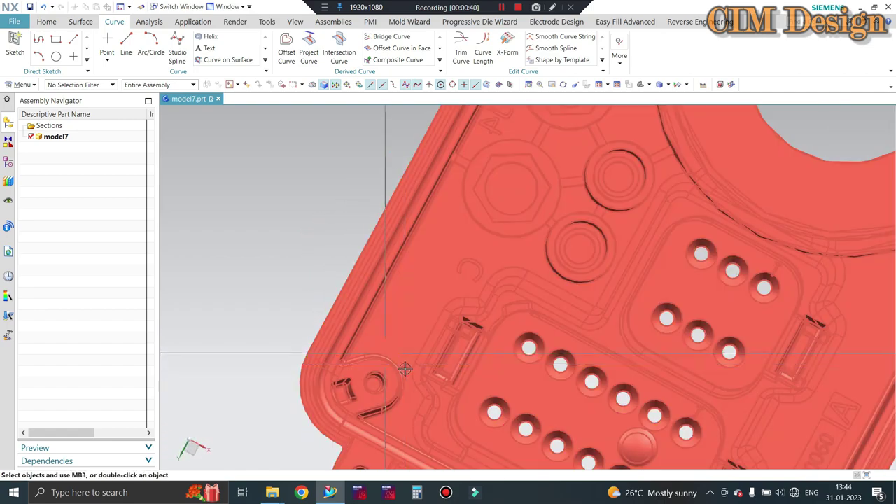
key(F8)
scroll(435, 366, up, 5)
Step: Orbit and zoom the green housing from an angled view to front-on, then into its open interior
scroll(436, 365, down, 3)
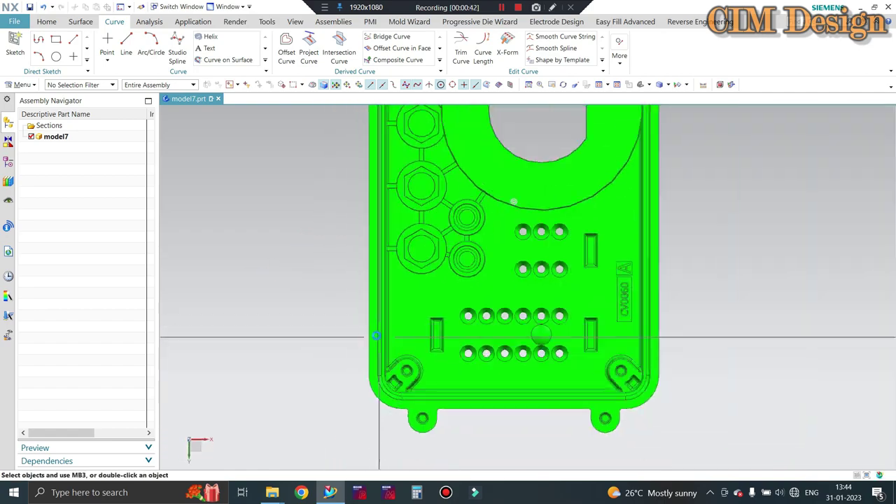
scroll(462, 301, up, 3)
scroll(489, 241, down, 6)
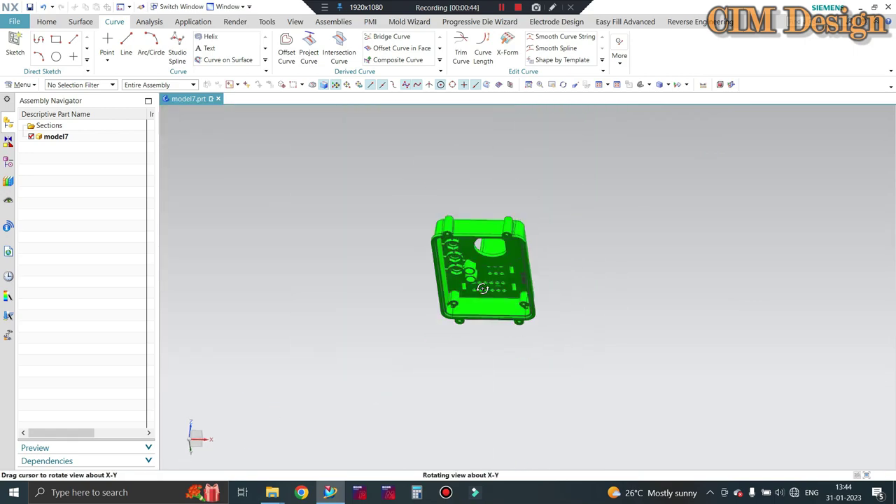
mouse_move(482, 288)
middle_down()
mouse_move(456, 214)
mouse_move(469, 261)
mouse_move(467, 239)
middle_up()
scroll(455, 214, up, 5)
scroll(456, 214, down, 3)
middle_drag(574, 141, 553, 210)
scroll(545, 231, up, 3)
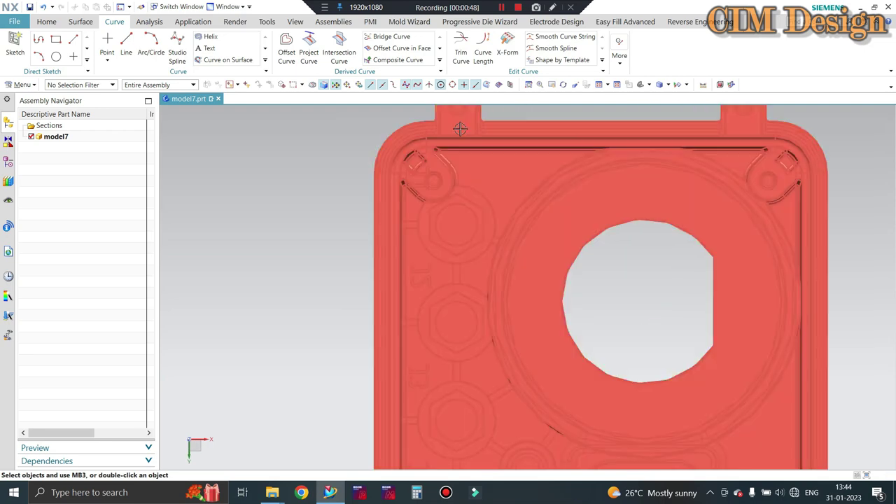
scroll(538, 244, up, 2)
scroll(750, 192, down, 3)
scroll(426, 175, down, 2)
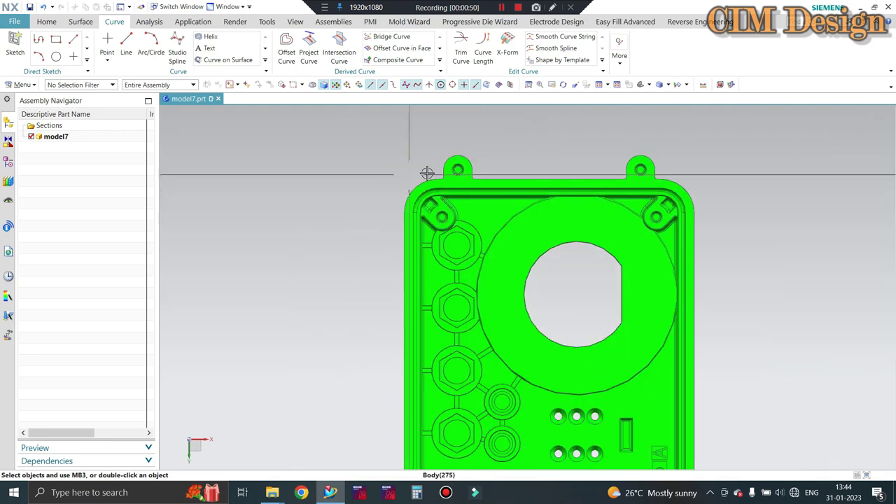
scroll(523, 205, down, 4)
mouse_move(483, 219)
middle_down()
mouse_move(490, 252)
mouse_move(483, 173)
middle_up()
scroll(483, 172, up, 2)
scroll(482, 170, up, 2)
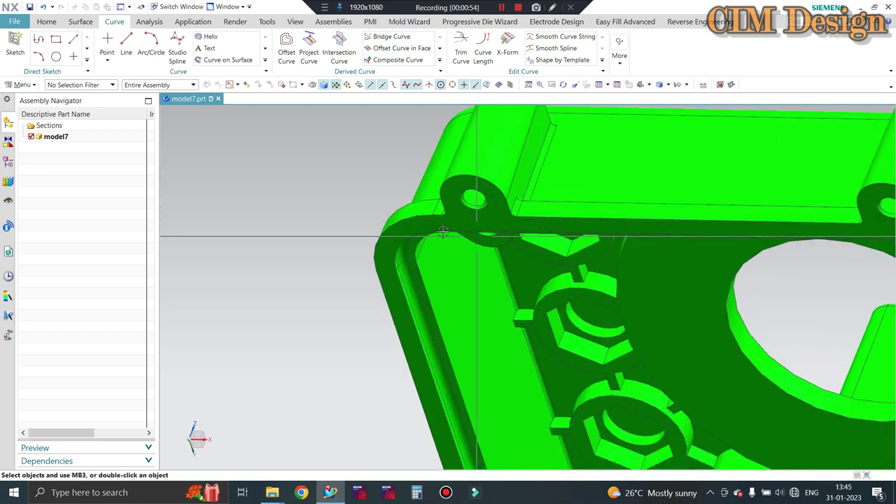
scroll(451, 191, down, 4)
scroll(447, 203, up, 1)
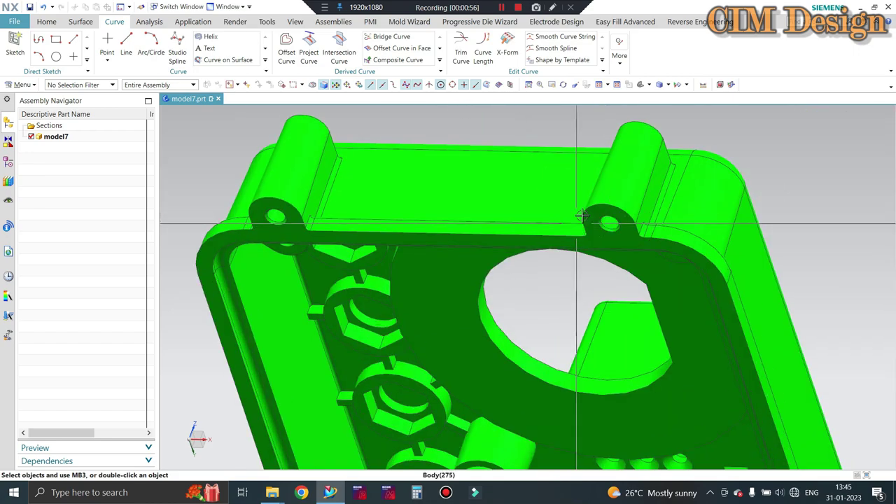
middle_drag(448, 203, 433, 242)
scroll(432, 246, up, 1)
Step: Snap the housing square-on to the front, then view it obliquely to inspect the nut pockets
key(ctrl+alt+f)
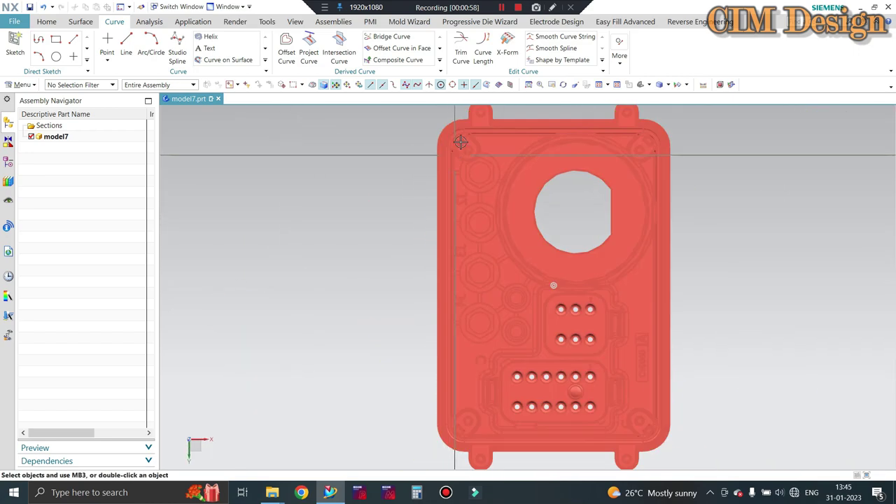
scroll(637, 333, down, 1)
scroll(637, 332, down, 2)
scroll(532, 326, up, 4)
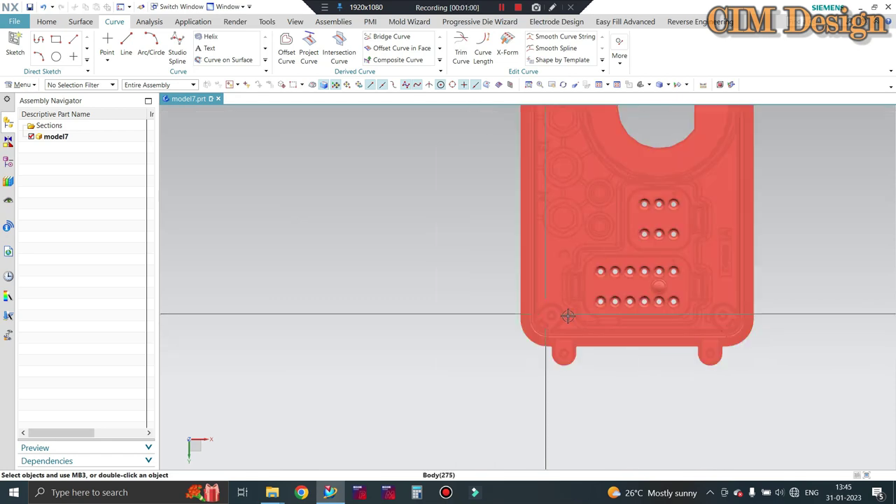
scroll(683, 349, down, 3)
middle_drag(718, 179, 691, 285)
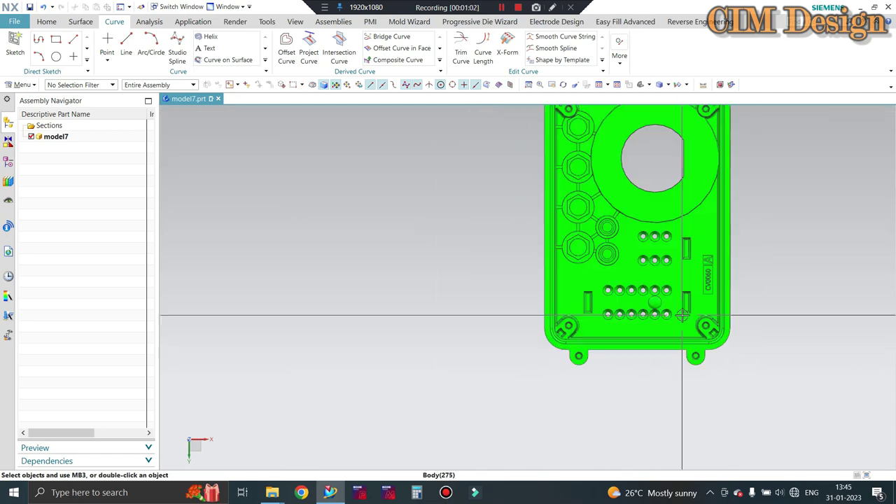
scroll(600, 220, up, 3)
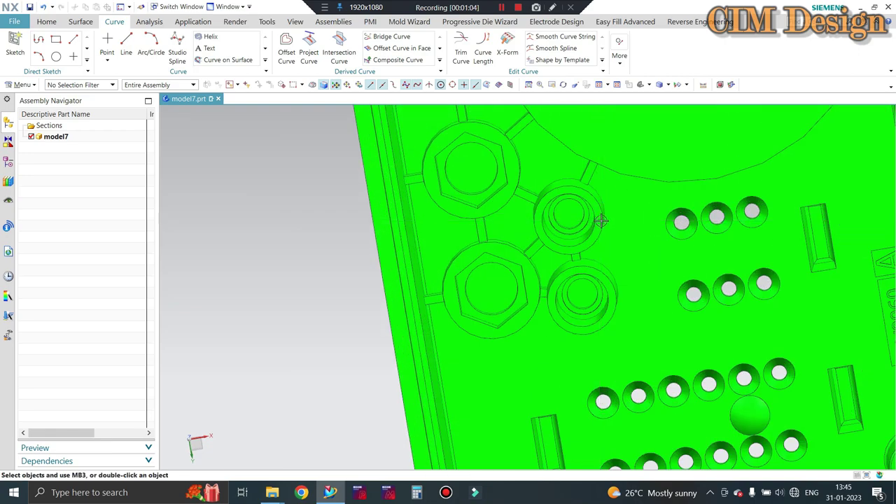
scroll(619, 214, up, 1)
scroll(620, 214, down, 3)
scroll(620, 214, down, 2)
middle_drag(192, 348, 572, 289)
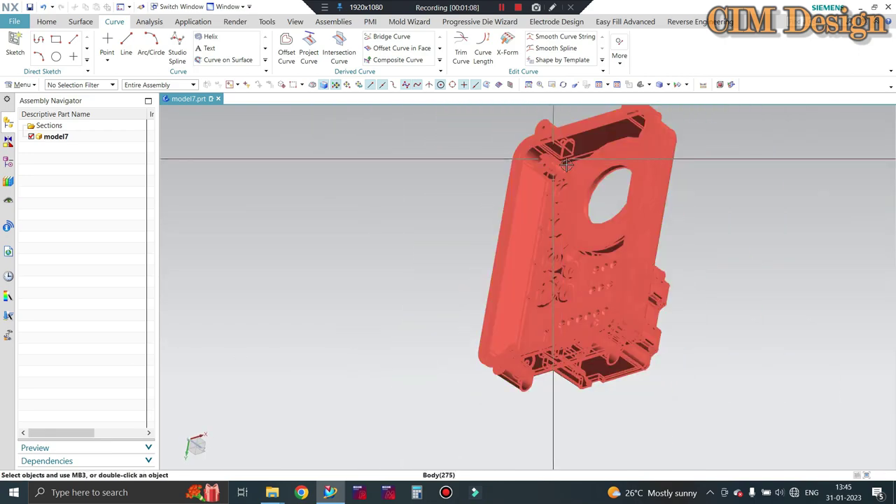
scroll(578, 301, up, 2)
scroll(583, 315, up, 2)
scroll(587, 326, up, 1)
scroll(587, 326, down, 2)
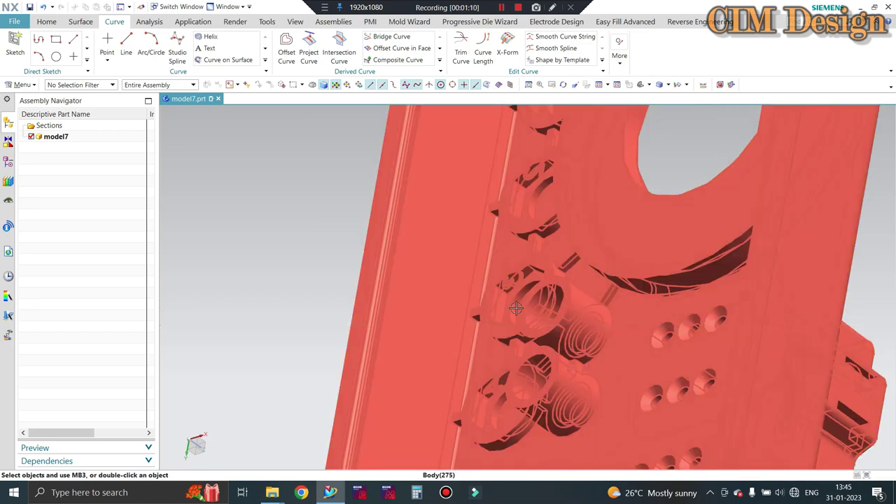
middle_drag(573, 344, 327, 349)
scroll(553, 315, up, 3)
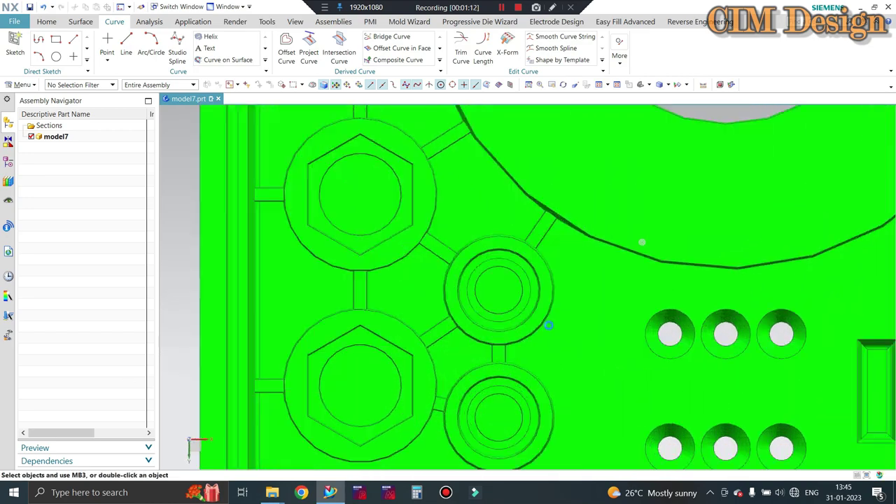
scroll(573, 220, up, 2)
scroll(514, 223, down, 3)
middle_drag(532, 244, 704, 382)
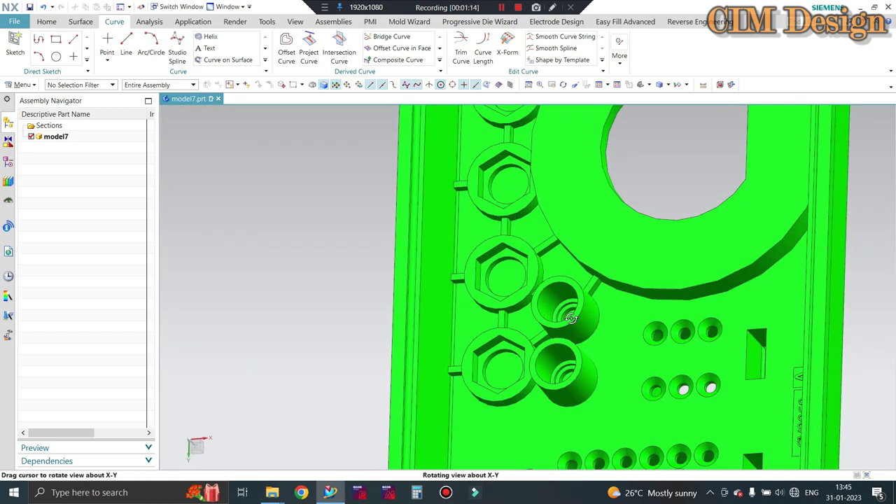
scroll(704, 382, up, 3)
scroll(524, 356, down, 2)
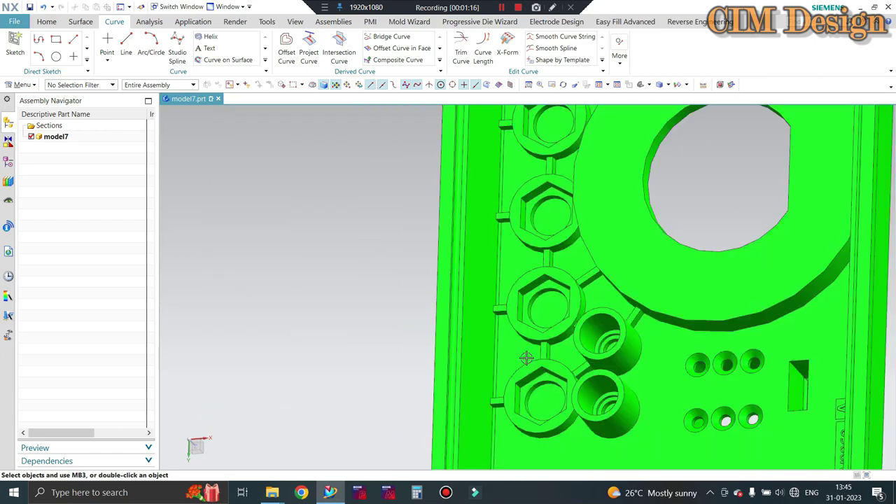
scroll(524, 356, down, 2)
scroll(488, 320, up, 1)
scroll(488, 321, up, 2)
scroll(488, 321, down, 3)
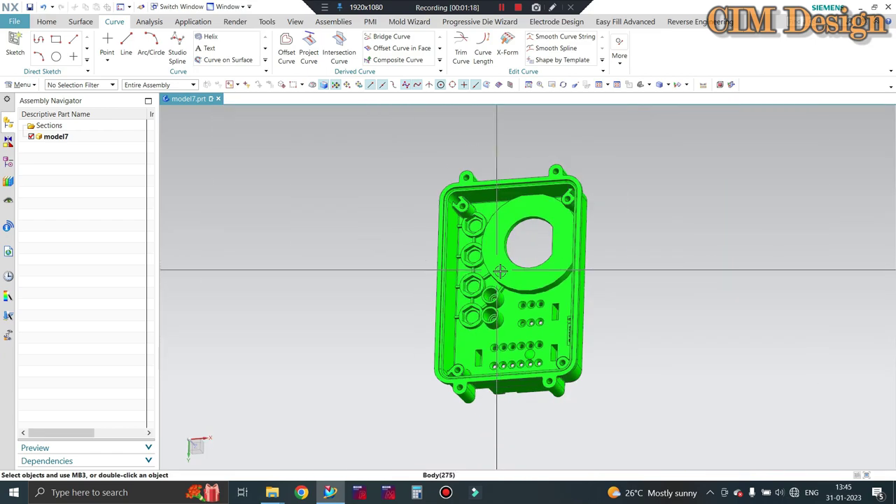
scroll(519, 263, down, 1)
scroll(417, 196, up, 3)
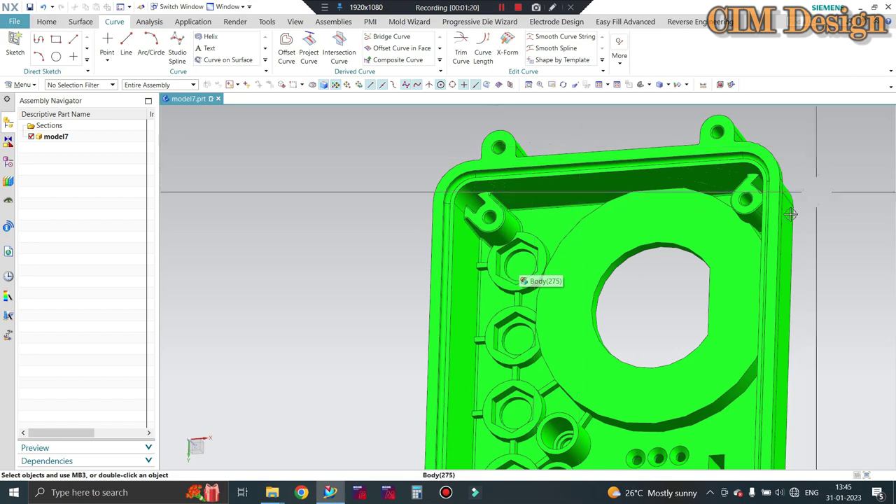
Step: View the housing from the side and top down, zooming in on its upper corner lugs
mouse_move(792, 208)
middle_down()
mouse_move(677, 217)
mouse_move(681, 227)
mouse_move(561, 203)
mouse_move(597, 252)
middle_up()
scroll(562, 203, up, 2)
scroll(561, 203, up, 2)
scroll(561, 204, down, 4)
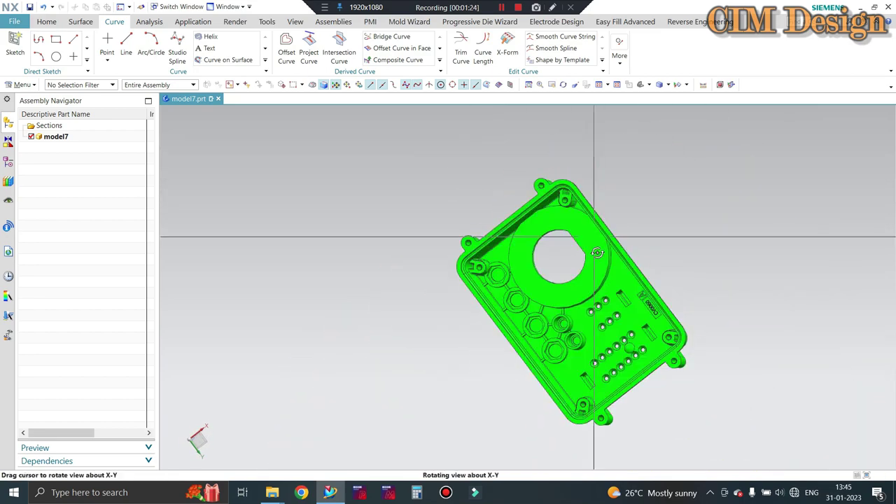
scroll(516, 294, up, 3)
scroll(516, 294, down, 3)
middle_drag(516, 293, 496, 182)
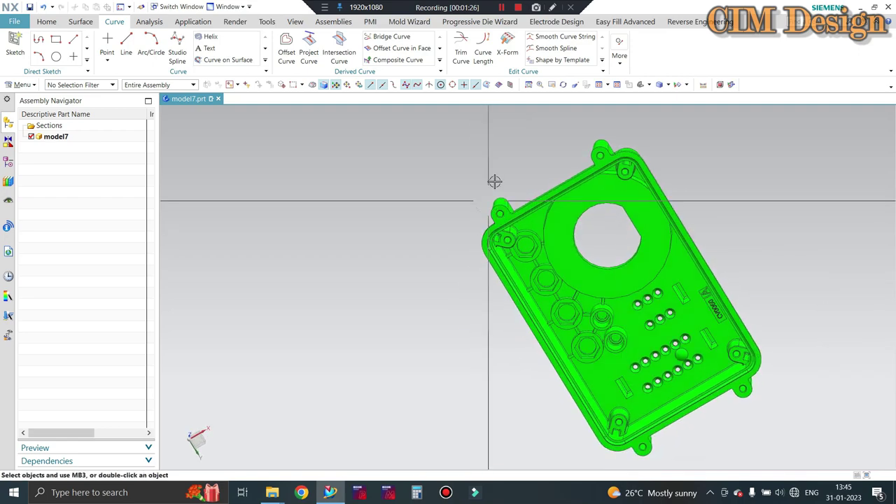
middle_drag(434, 185, 651, 124)
scroll(626, 236, up, 3)
scroll(455, 250, up, 3)
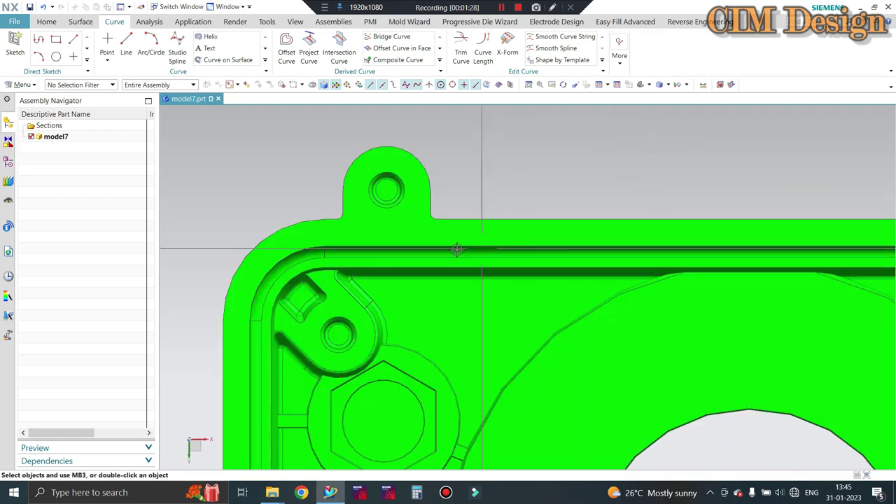
scroll(452, 238, up, 1)
scroll(452, 238, down, 3)
middle_drag(452, 238, 524, 259)
scroll(438, 250, up, 2)
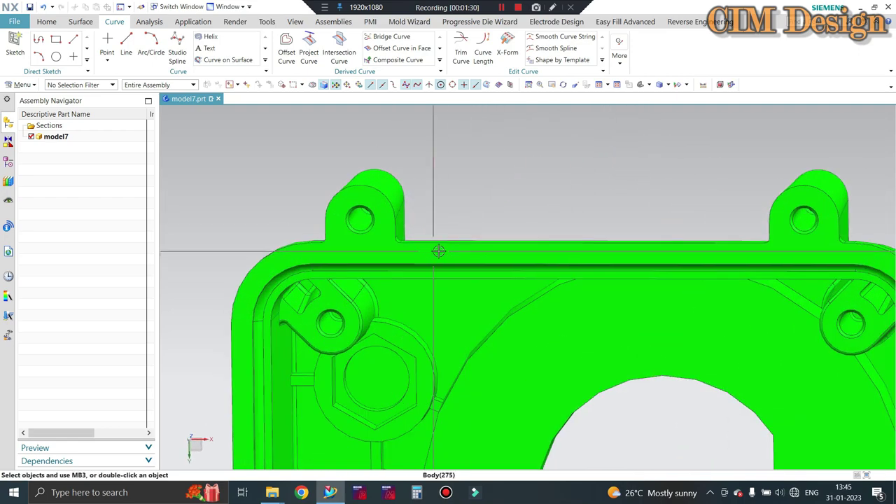
scroll(461, 243, down, 2)
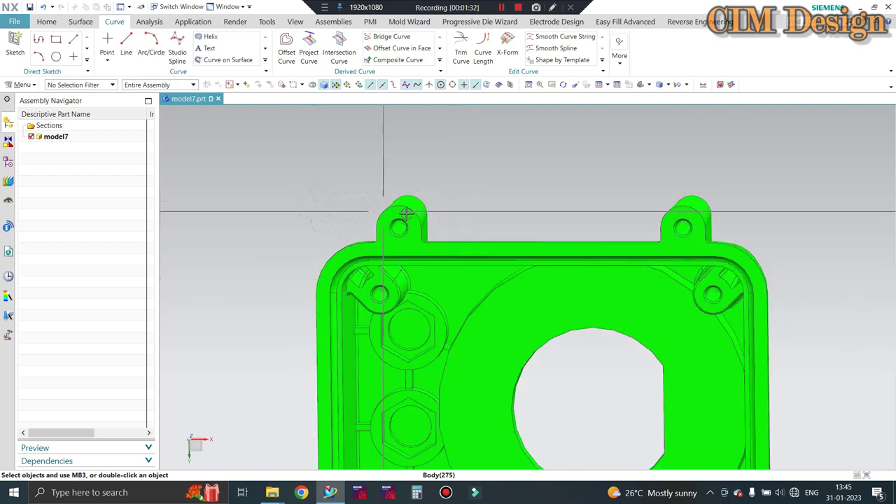
scroll(408, 239, up, 1)
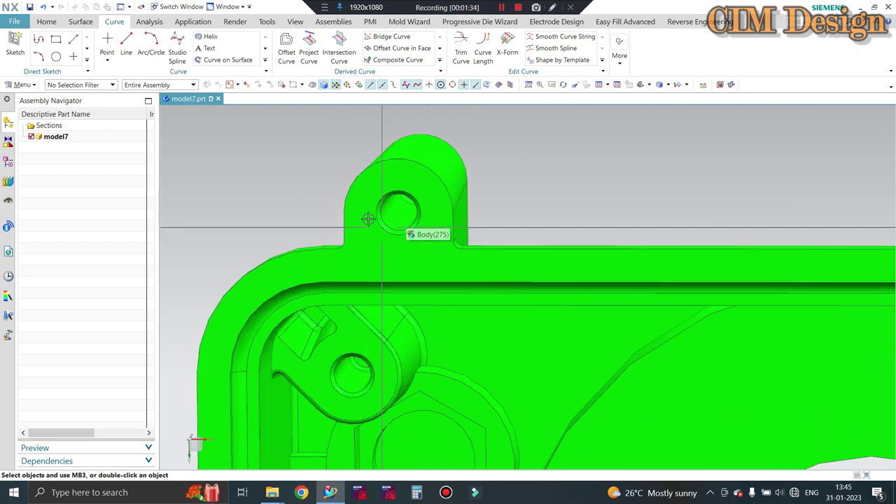
scroll(474, 194, down, 2)
scroll(474, 194, down, 2)
mouse_move(474, 194)
middle_down()
mouse_move(455, 217)
mouse_move(344, 256)
middle_up()
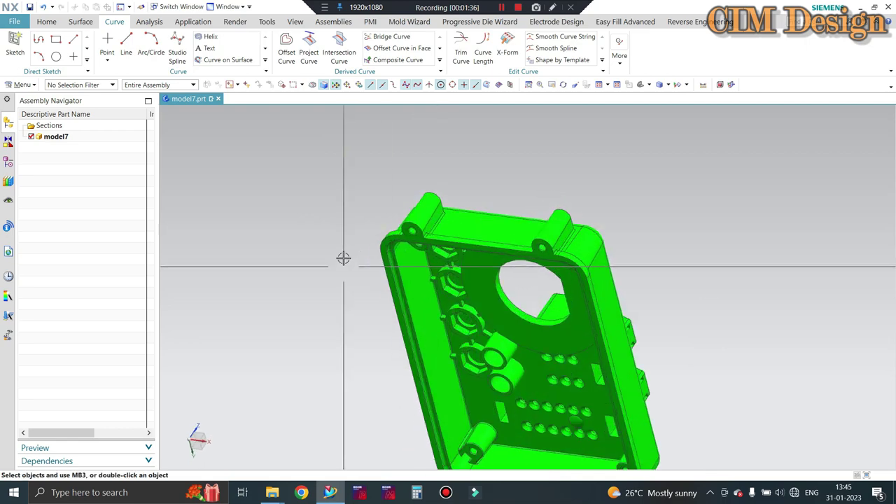
scroll(362, 190, up, 3)
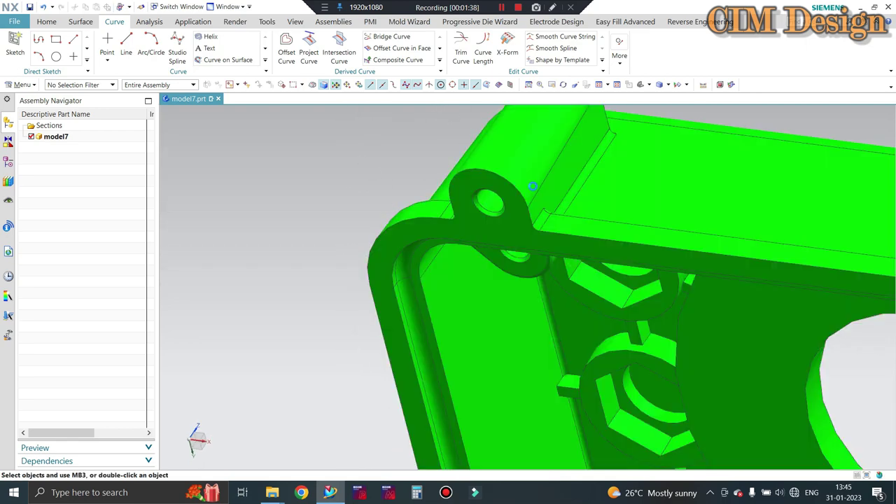
Step: Probe the corner lug's face and rounded edge with Geometric Properties, reading a 3.513 mm radius
key(ctrl+shift+g)
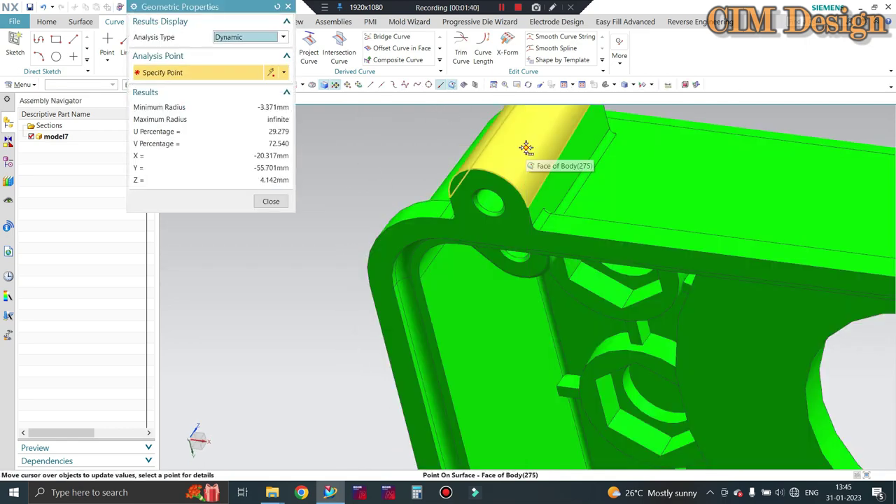
scroll(499, 224, up, 2)
scroll(604, 135, up, 1)
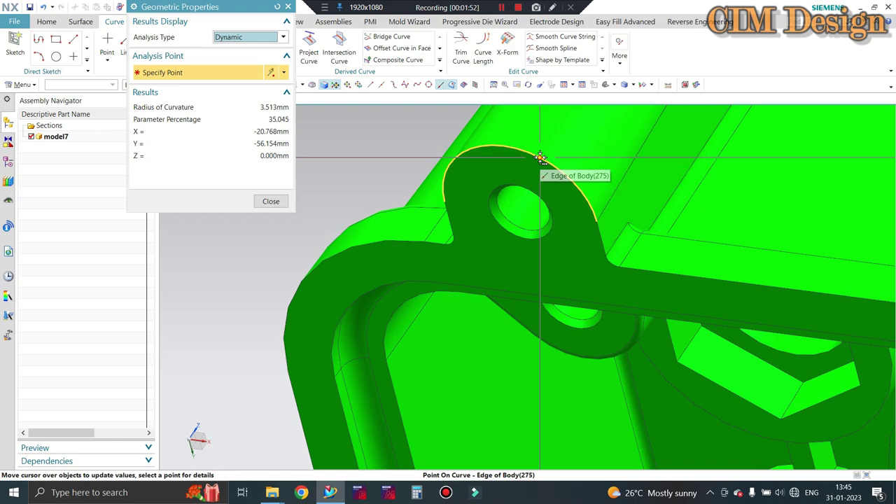
scroll(461, 165, down, 5)
key(Escape)
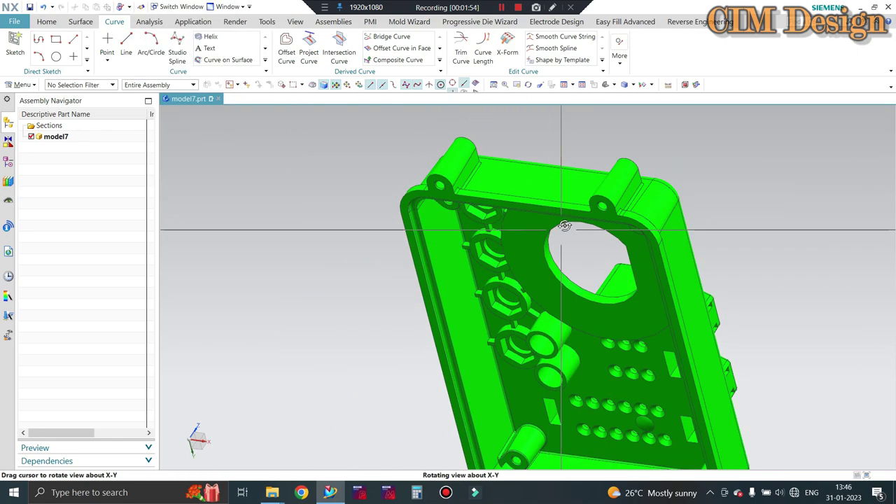
Step: Show the hidden rod body, Body(8), by picking its solid body from the QuickPick list
mouse_move(490, 182)
middle_down()
mouse_move(584, 193)
mouse_move(516, 207)
mouse_move(507, 220)
middle_up()
scroll(434, 273, down, 2)
scroll(392, 322, up, 4)
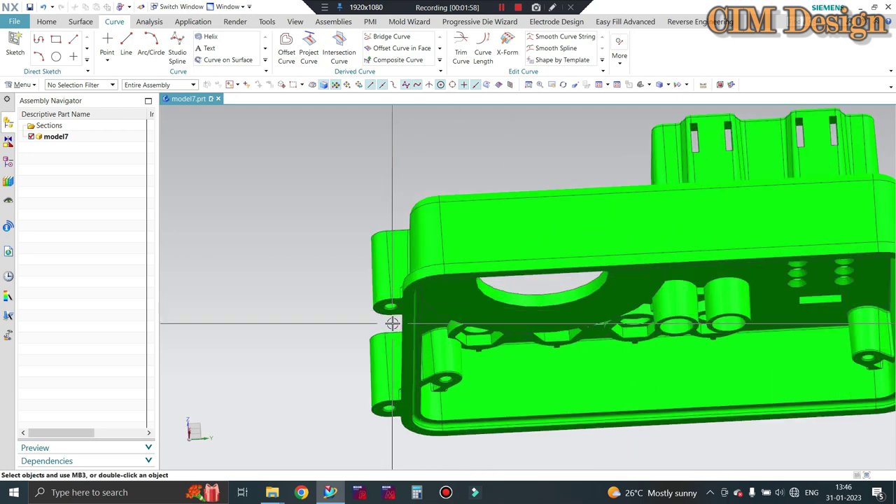
scroll(392, 322, up, 1)
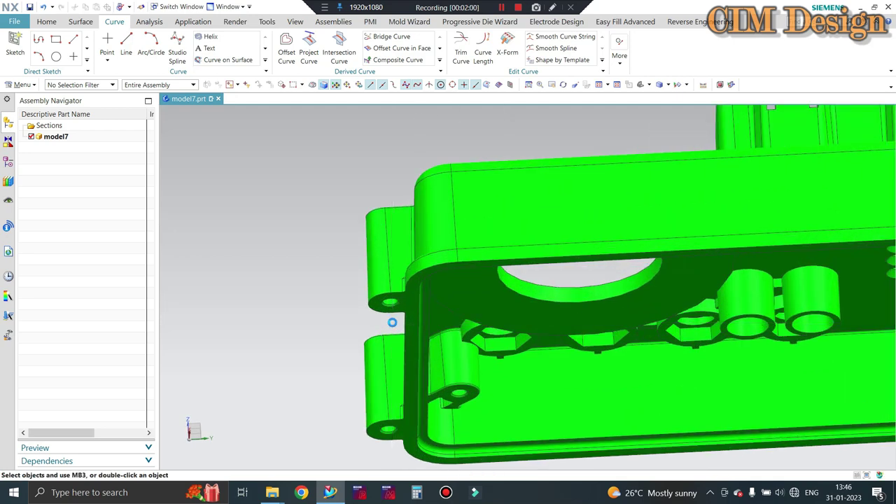
key(ctrl+shift+k)
right_click(392, 322)
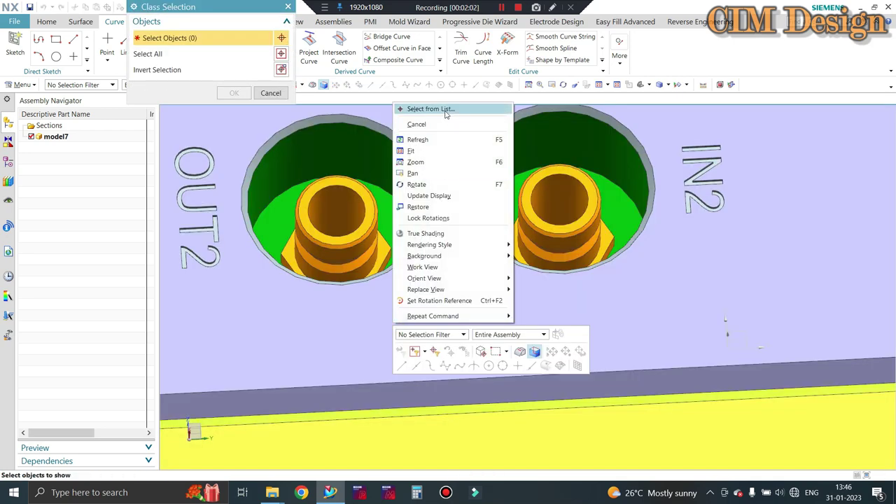
click(430, 109)
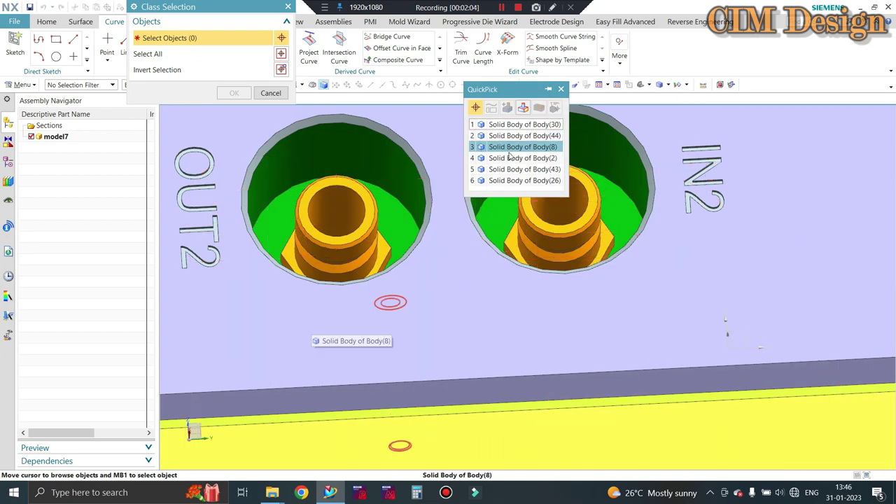
click(509, 147)
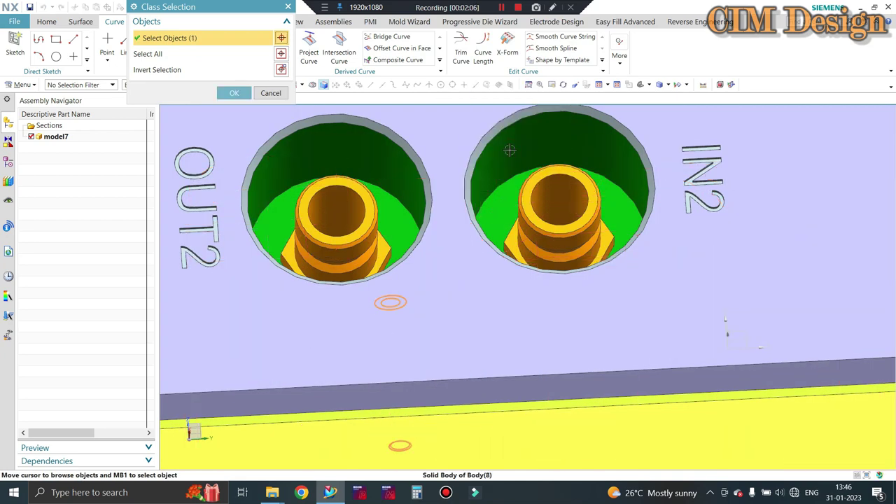
middle_click(509, 150)
mouse_move(434, 156)
middle_down()
mouse_move(447, 185)
mouse_move(434, 196)
middle_up()
scroll(432, 197, down, 3)
Step: Measure curvature with Geometric Properties: pin radius 2.500 mm versus housing hole radius 3.513 mm
scroll(433, 198, down, 3)
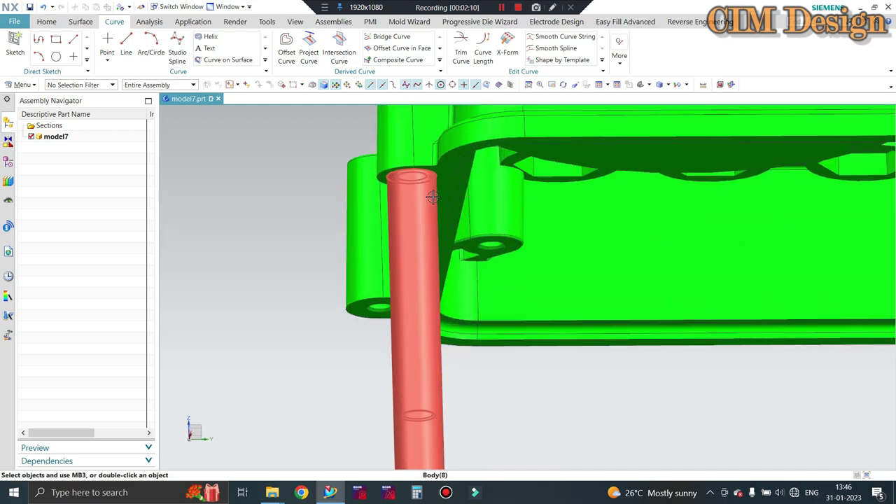
key(ctrl+shift+g)
scroll(419, 199, down, 3)
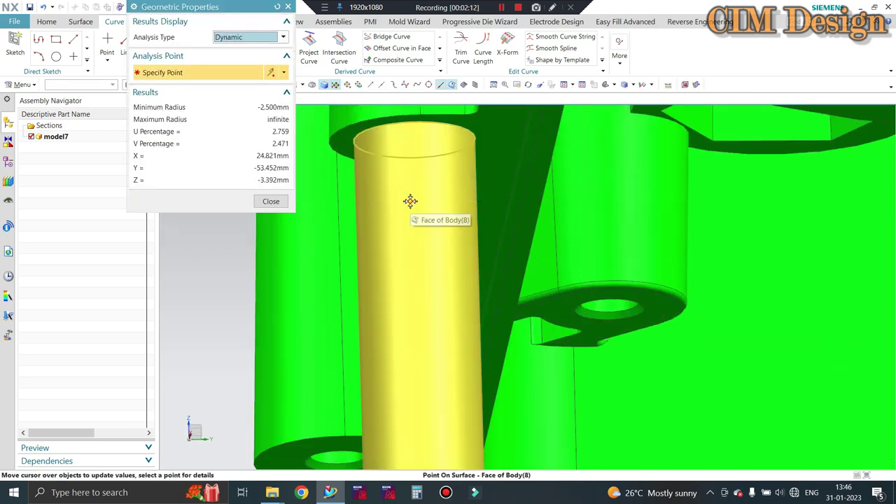
scroll(410, 204, up, 3)
scroll(405, 208, up, 2)
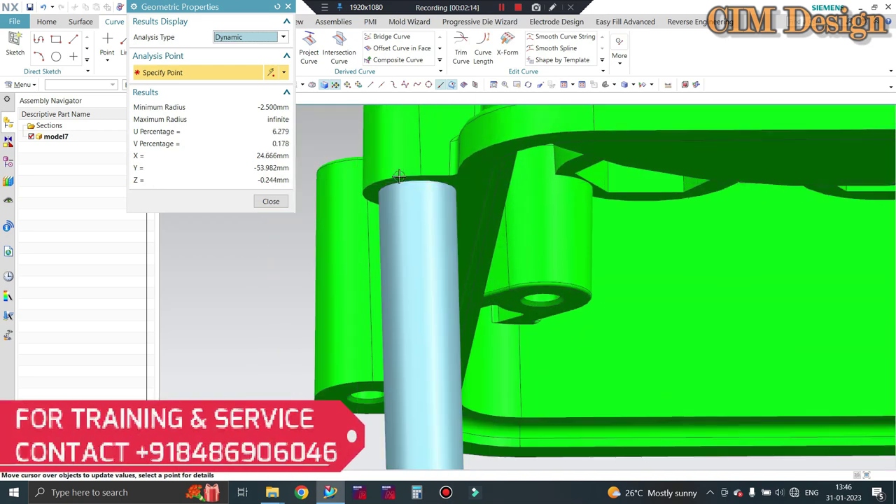
scroll(402, 211, down, 2)
scroll(378, 185, down, 1)
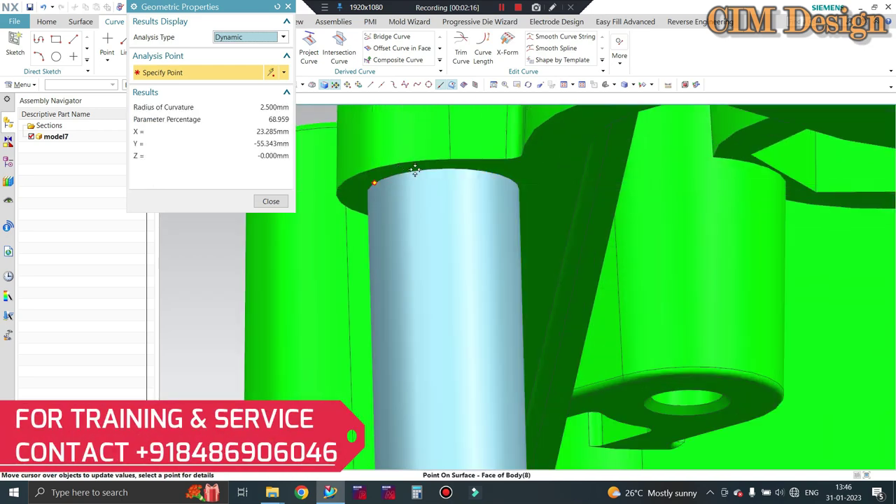
scroll(366, 184, down, 2)
scroll(365, 184, down, 1)
scroll(362, 168, down, 2)
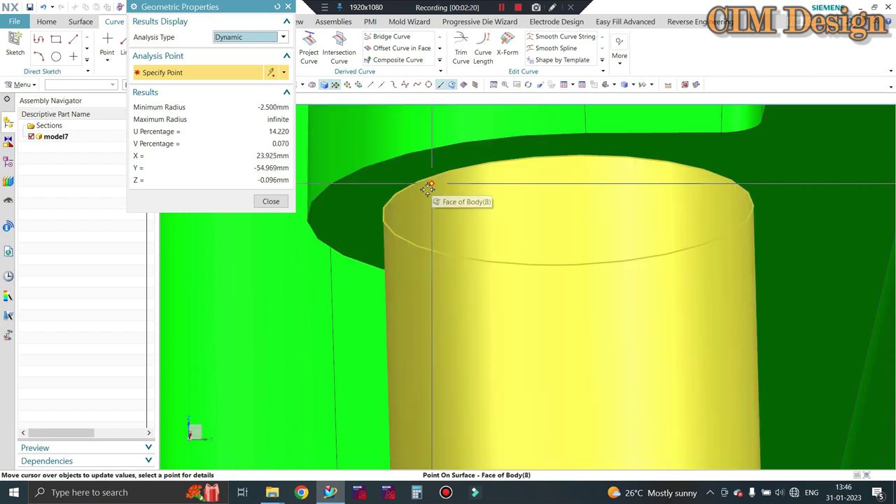
scroll(400, 200, up, 1)
scroll(380, 186, up, 2)
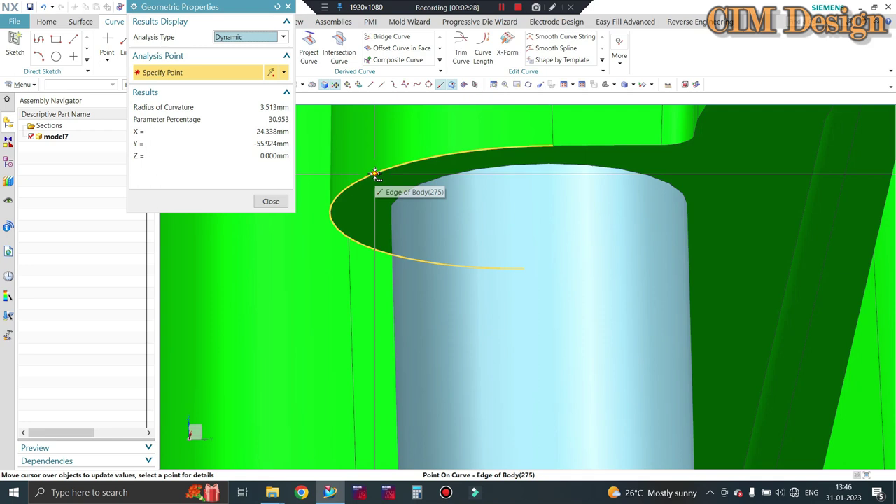
scroll(420, 210, up, 2)
scroll(443, 148, up, 1)
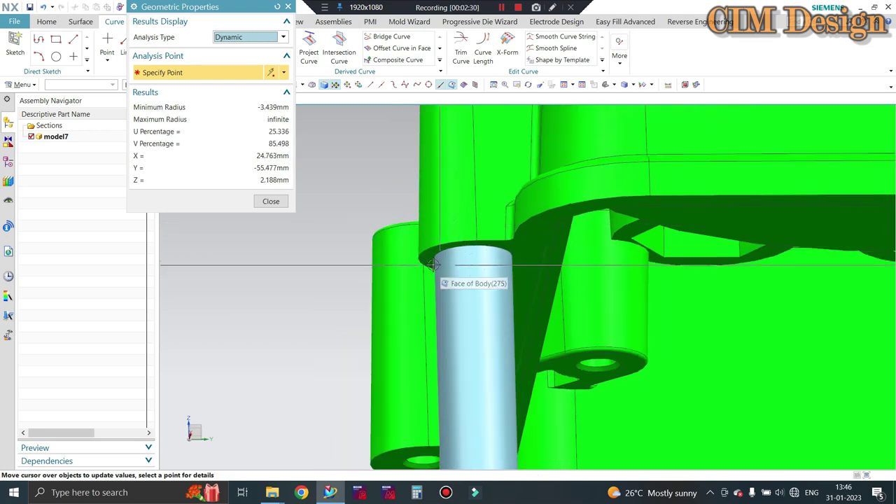
scroll(404, 239, down, 3)
scroll(414, 252, down, 2)
scroll(492, 280, up, 2)
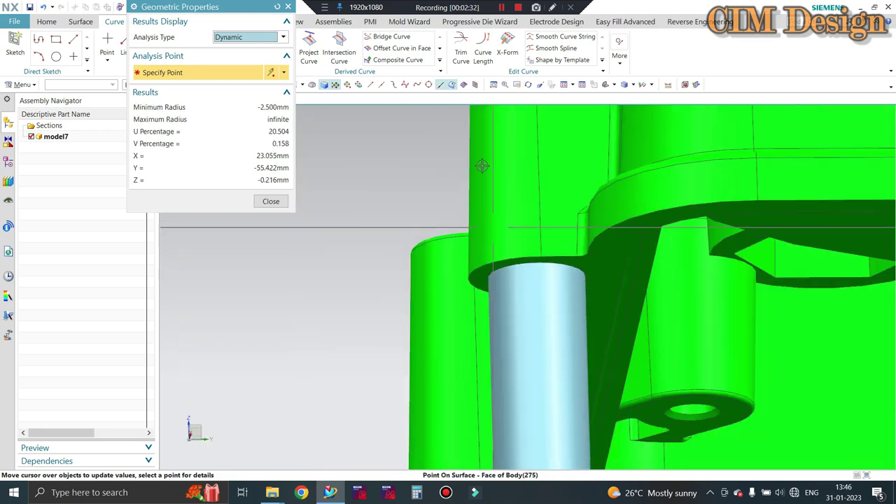
scroll(532, 252, down, 1)
scroll(546, 238, down, 1)
scroll(561, 220, down, 2)
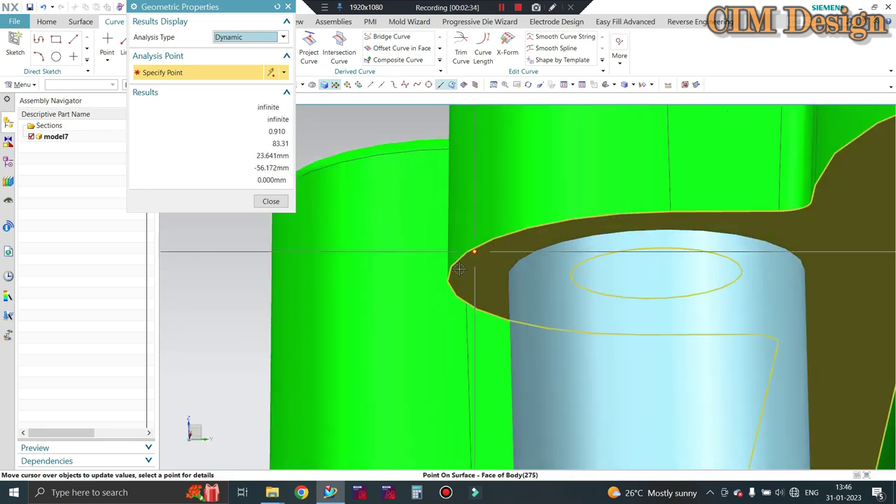
scroll(553, 228, up, 1)
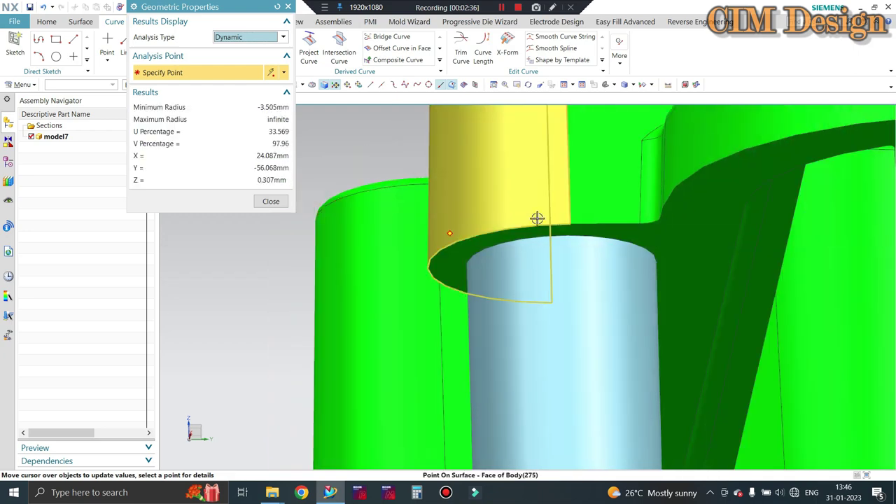
scroll(499, 203, down, 1)
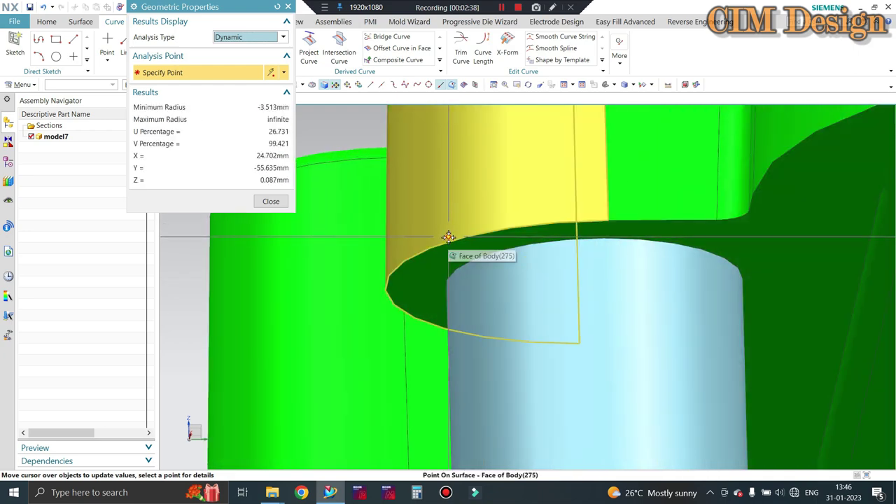
key(Escape)
Step: Orbit back to the pin and select Body(8)
mouse_move(463, 214)
middle_down()
mouse_move(391, 202)
mouse_move(434, 224)
middle_up()
scroll(474, 226, down, 2)
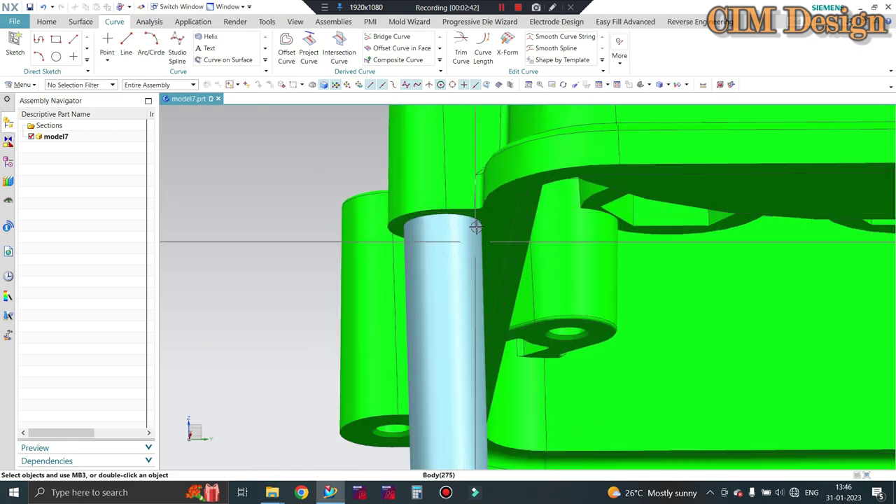
click(445, 272)
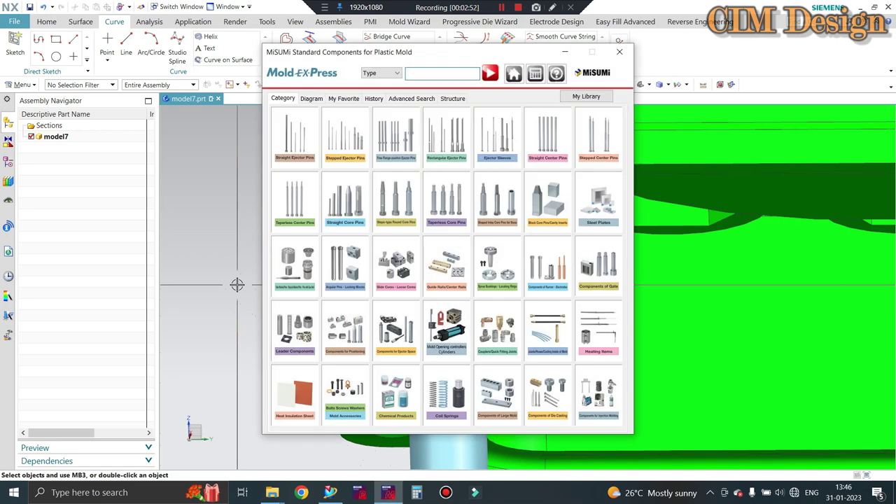
Step: Review the straight ejector sleeve ESNV4-75-1.5 size table, then close MISUMI Mold EX-Press
click(492, 143)
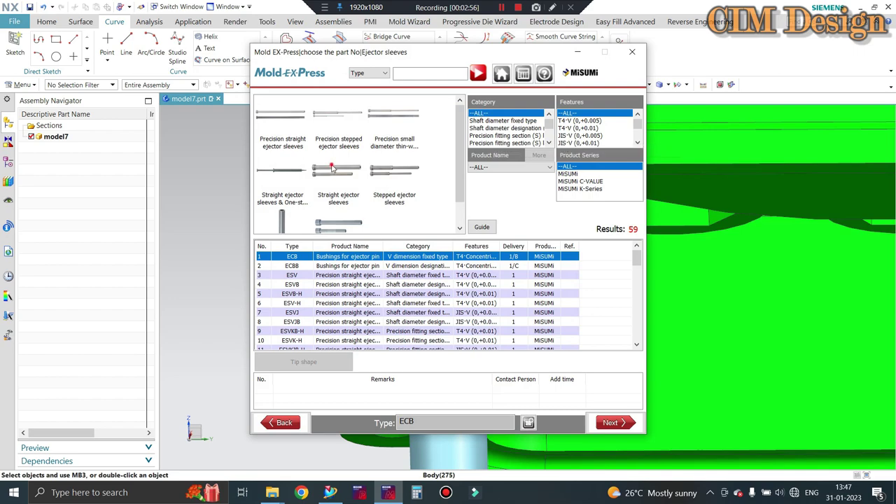
click(333, 167)
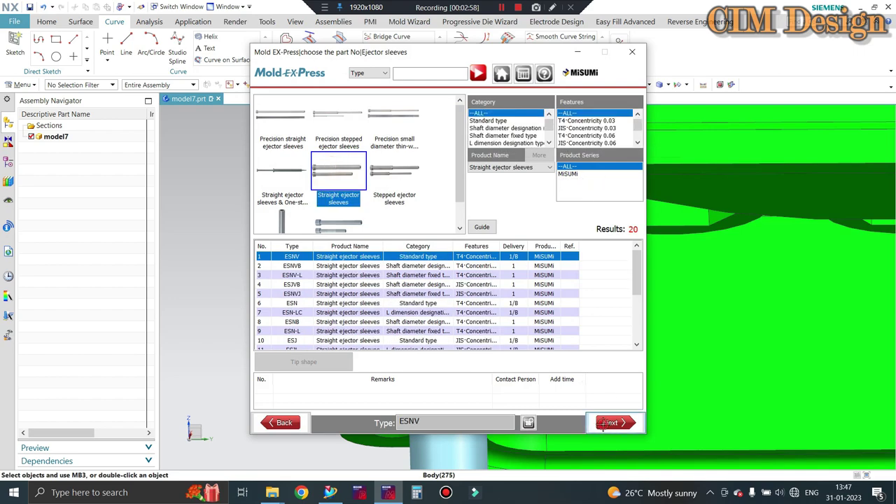
click(603, 423)
click(603, 425)
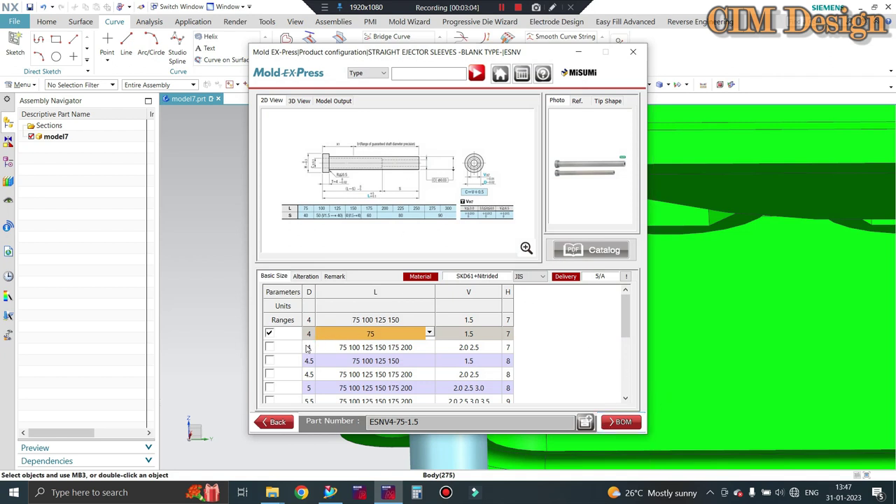
scroll(314, 372, down, 1)
scroll(319, 377, down, 1)
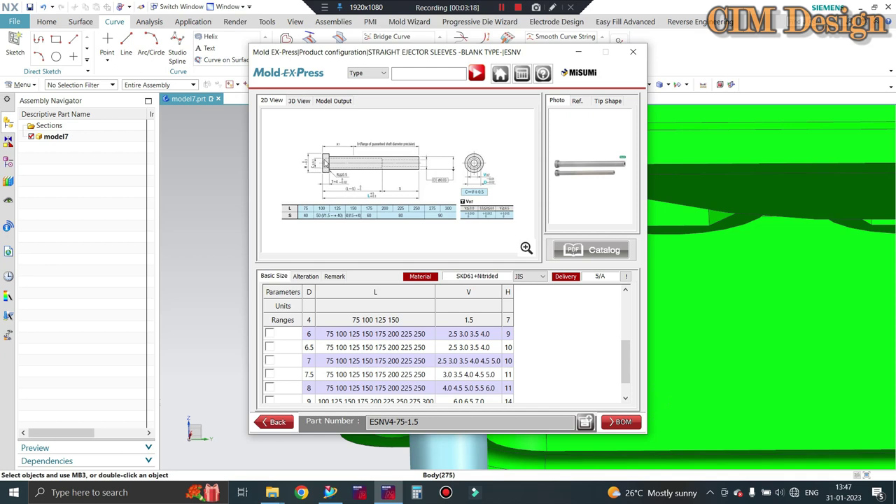
click(641, 53)
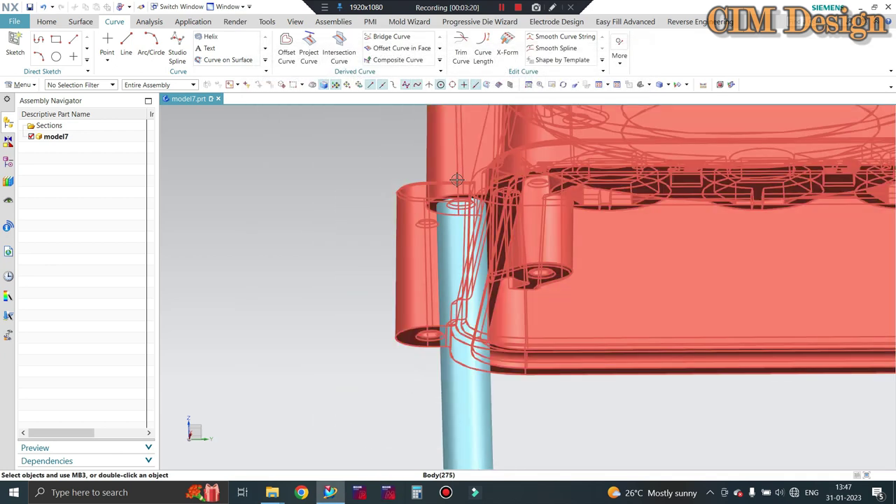
scroll(446, 168, up, 3)
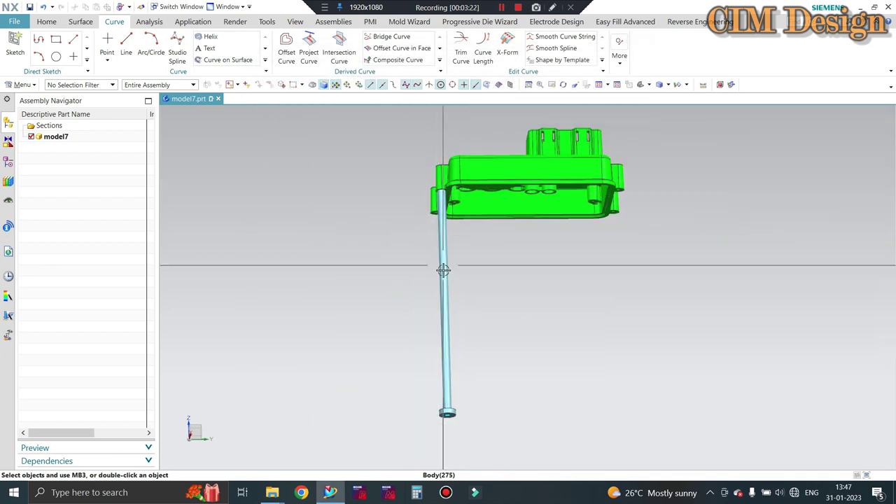
scroll(442, 392, down, 2)
scroll(438, 240, down, 3)
scroll(462, 280, up, 1)
scroll(462, 280, down, 2)
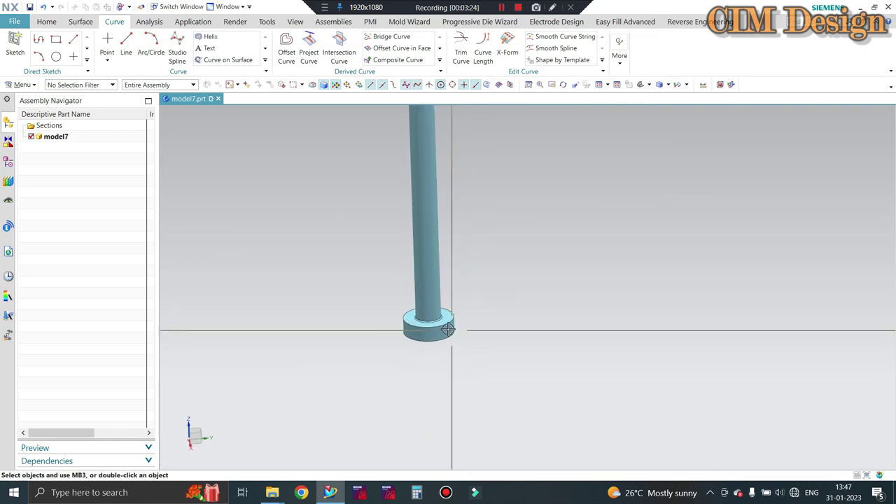
scroll(458, 278, down, 1)
scroll(451, 277, up, 3)
scroll(446, 275, up, 2)
mouse_move(446, 275)
middle_down()
mouse_move(455, 266)
mouse_move(434, 189)
mouse_move(408, 258)
middle_up()
scroll(455, 266, down, 2)
scroll(429, 183, down, 3)
scroll(420, 207, up, 4)
scroll(416, 158, down, 5)
middle_drag(416, 159, 420, 156)
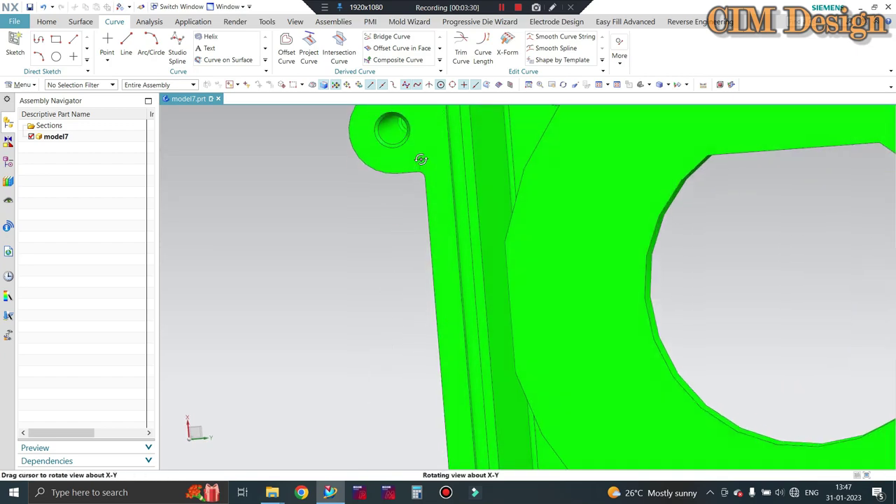
scroll(420, 190, up, 2)
scroll(411, 184, down, 3)
scroll(456, 135, down, 1)
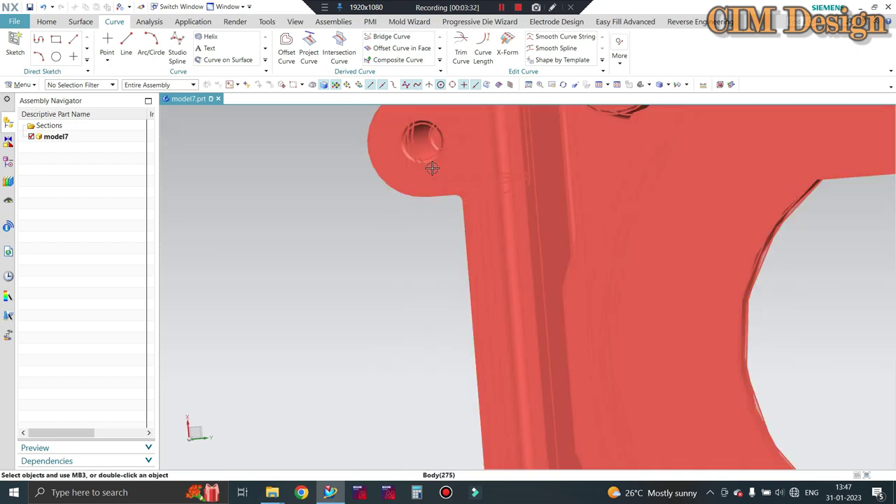
middle_drag(432, 164, 411, 154)
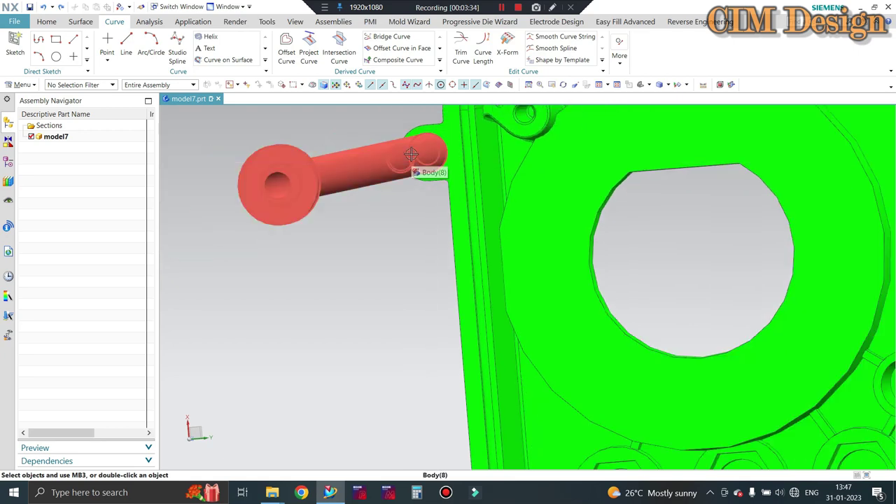
Step: Show the hidden blue plate with holes by picking its solid body from the QuickPick list
key(ctrl+shift+k)
right_click(411, 155)
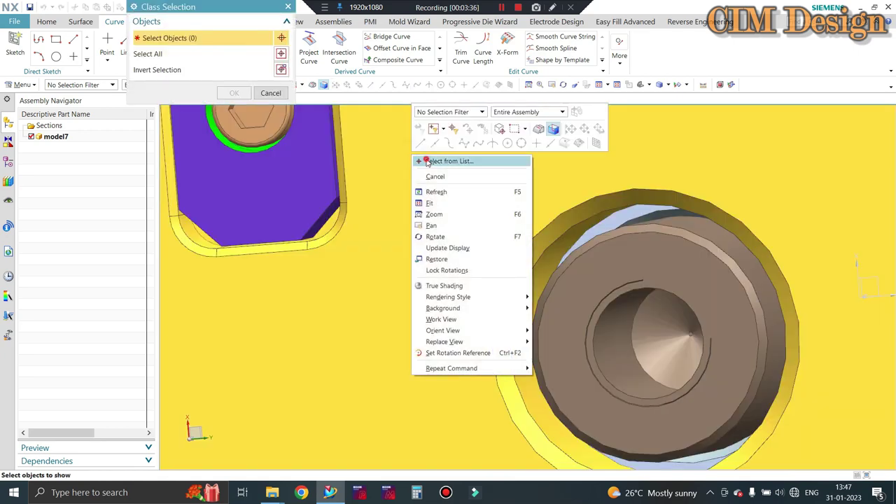
click(427, 161)
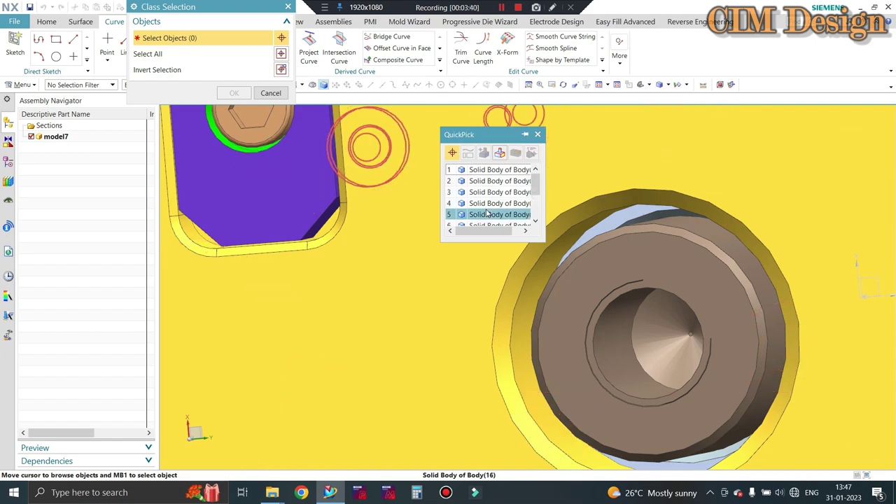
click(482, 196)
scroll(471, 191, up, 2)
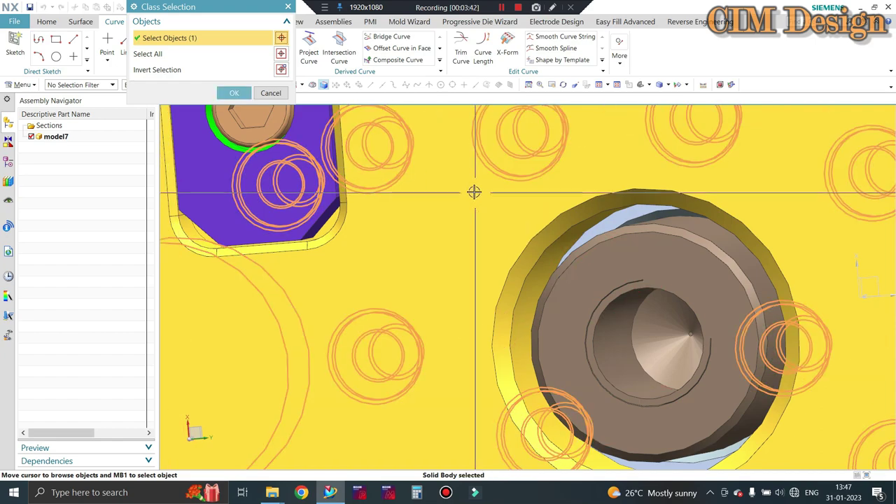
scroll(418, 166, up, 3)
scroll(422, 154, up, 3)
middle_click(424, 158)
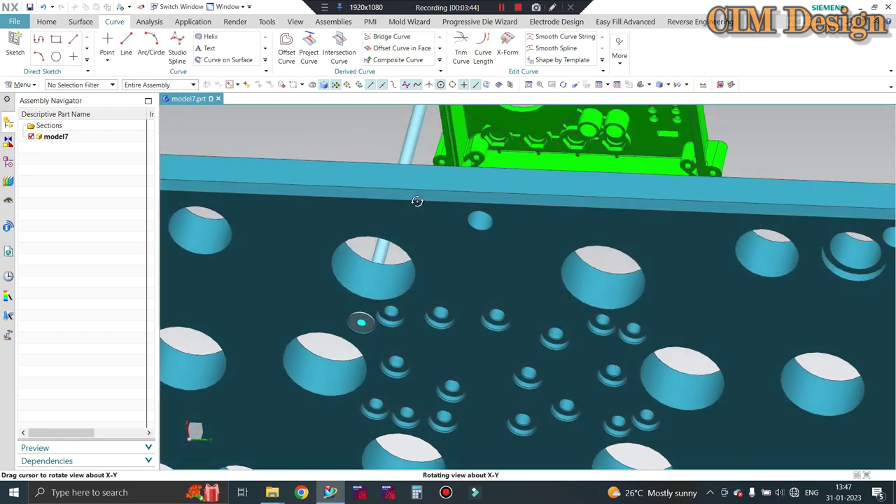
mouse_move(424, 159)
middle_down()
mouse_move(412, 216)
mouse_move(425, 164)
mouse_move(411, 161)
middle_up()
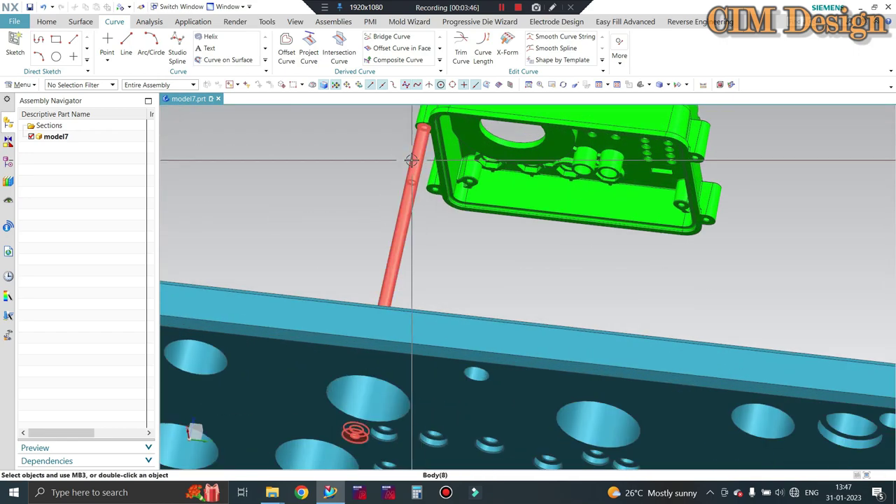
Step: Show the hidden light green plate that the pin passes through
key(ctrl+shift+k)
right_click(413, 162)
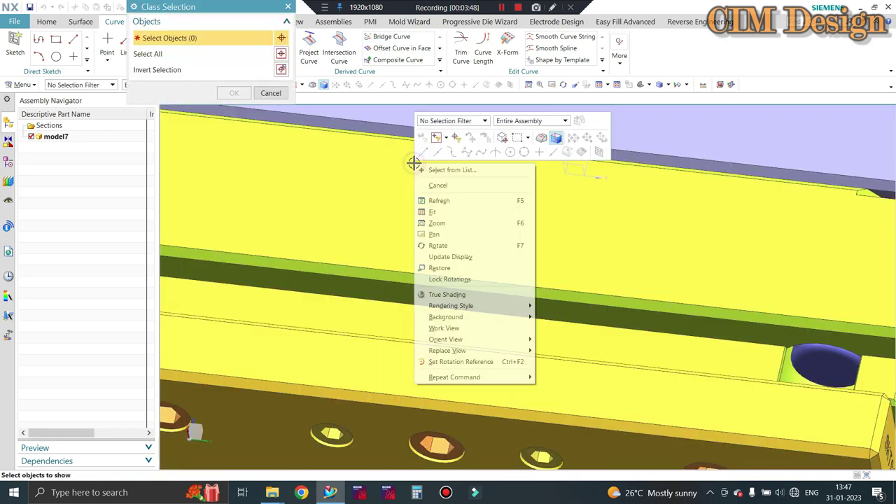
click(448, 170)
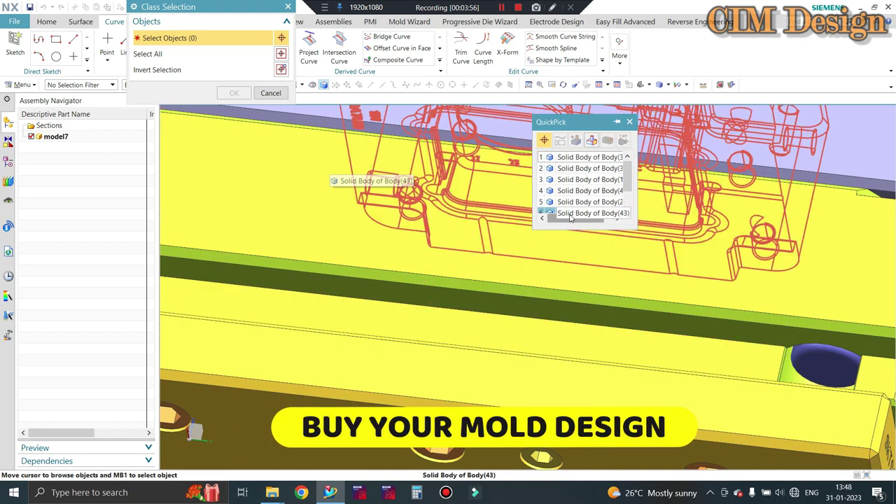
key(Escape)
key(Escape)
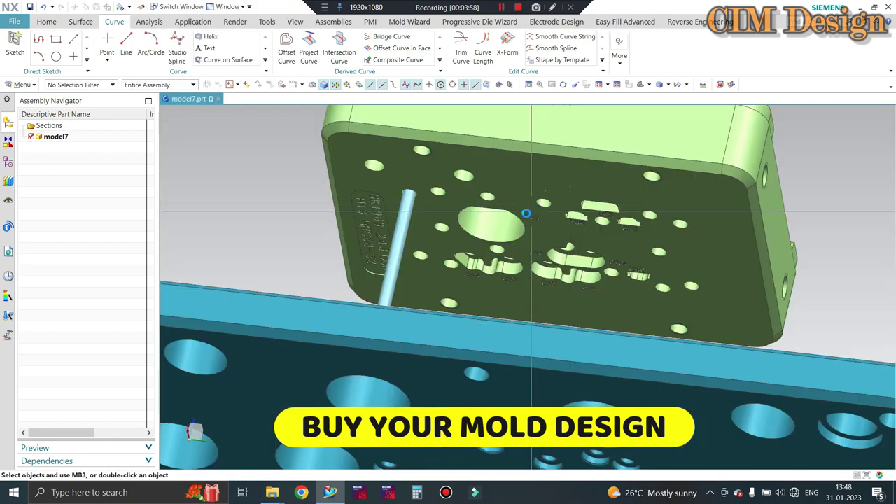
scroll(455, 254, up, 5)
middle_drag(448, 252, 455, 254)
scroll(455, 203, up, 5)
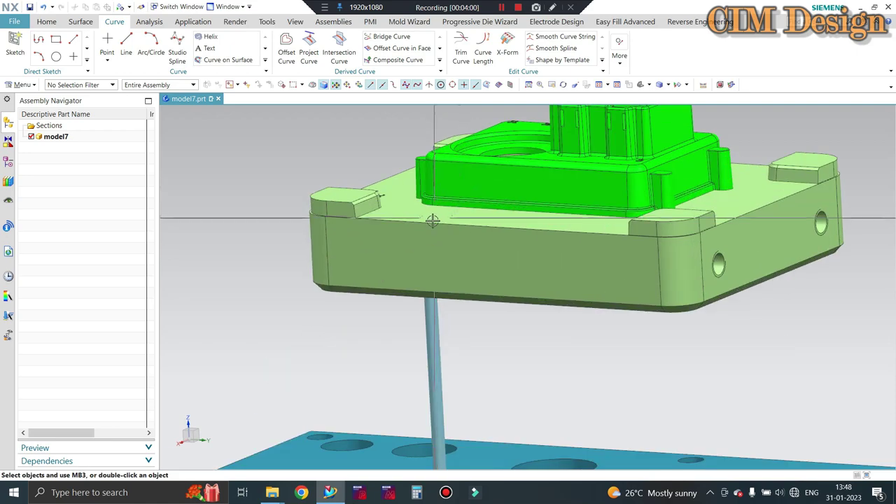
middle_drag(432, 221, 408, 296)
scroll(413, 290, up, 2)
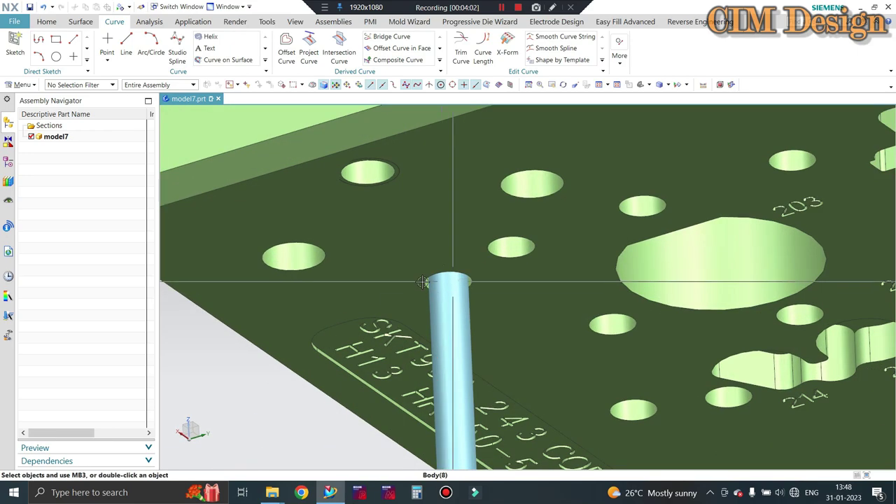
scroll(470, 268, down, 4)
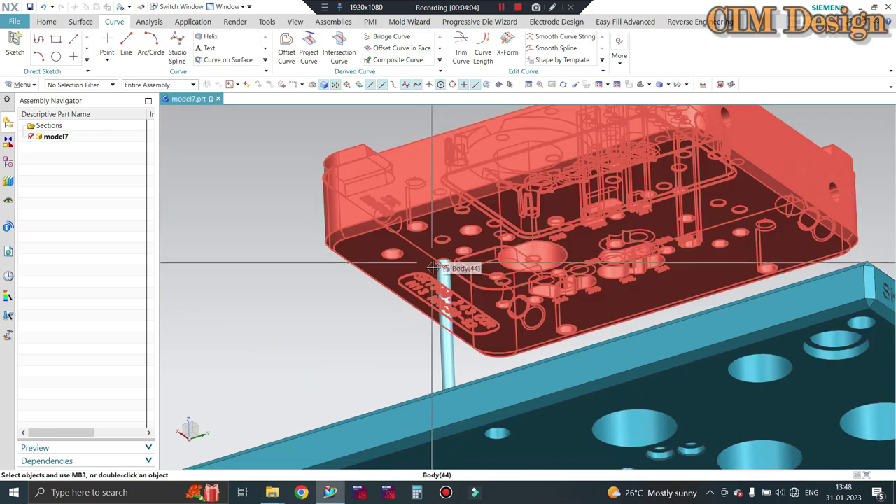
scroll(440, 269, up, 1)
scroll(441, 271, up, 2)
scroll(438, 265, down, 3)
scroll(436, 259, up, 1)
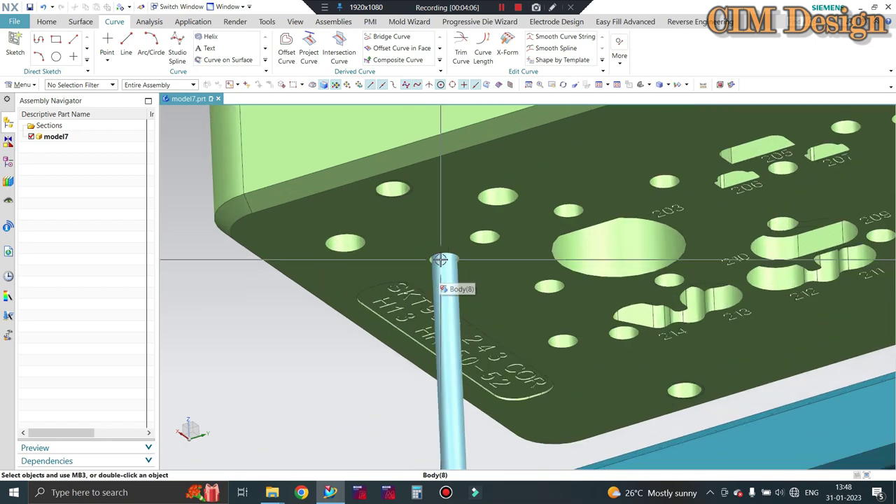
scroll(436, 260, up, 2)
scroll(436, 216, down, 3)
middle_drag(435, 216, 231, 286)
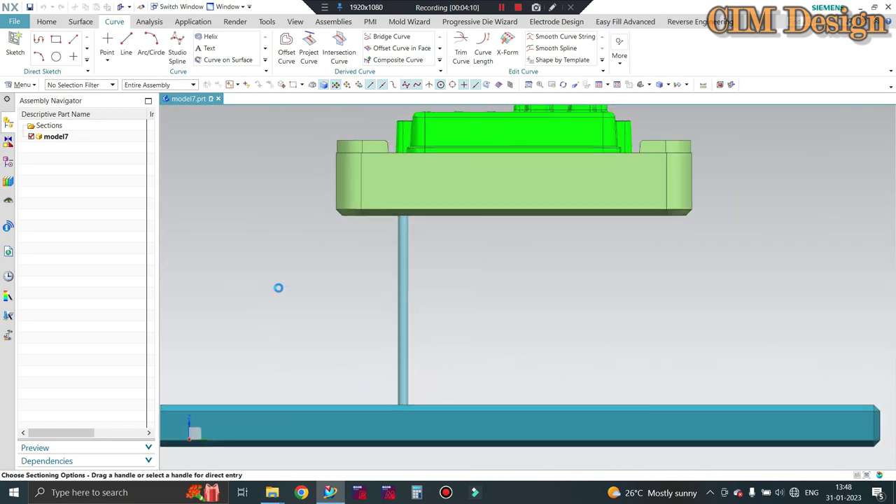
Step: Snap the section plane to the pin's arc centre at offset 22.3583 and accept the cut
mouse_move(424, 282)
middle_down()
mouse_move(416, 240)
mouse_move(464, 243)
middle_up()
drag(459, 230, 460, 240)
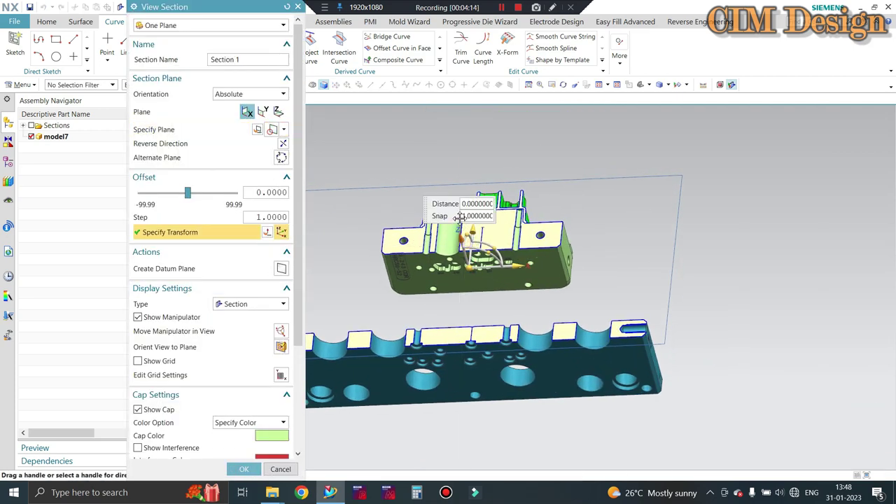
scroll(412, 242, up, 2)
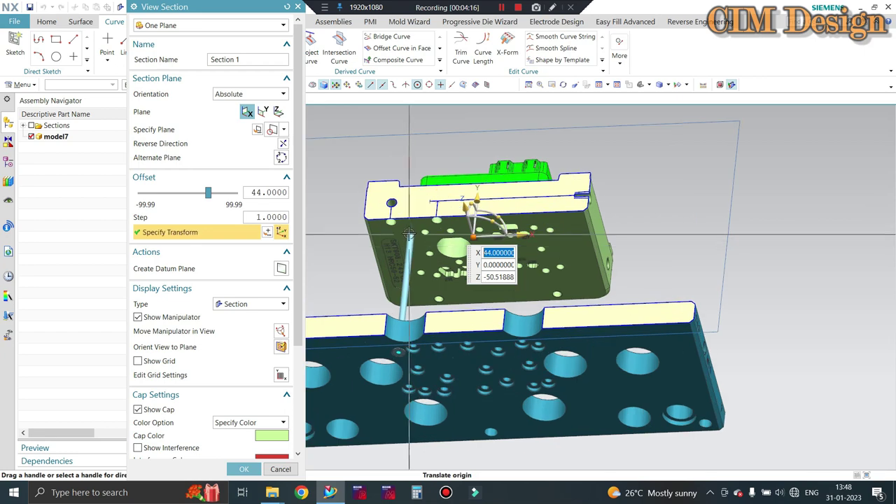
scroll(412, 241, up, 3)
scroll(411, 238, up, 2)
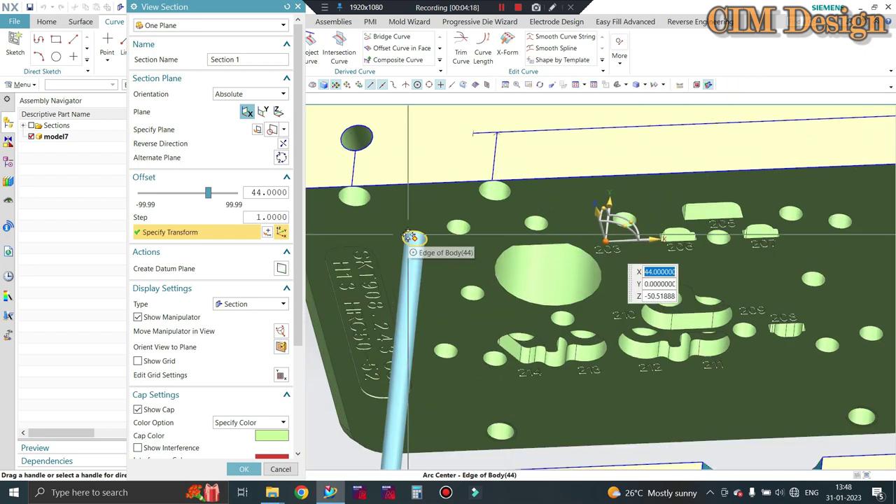
click(411, 238)
scroll(554, 184, down, 1)
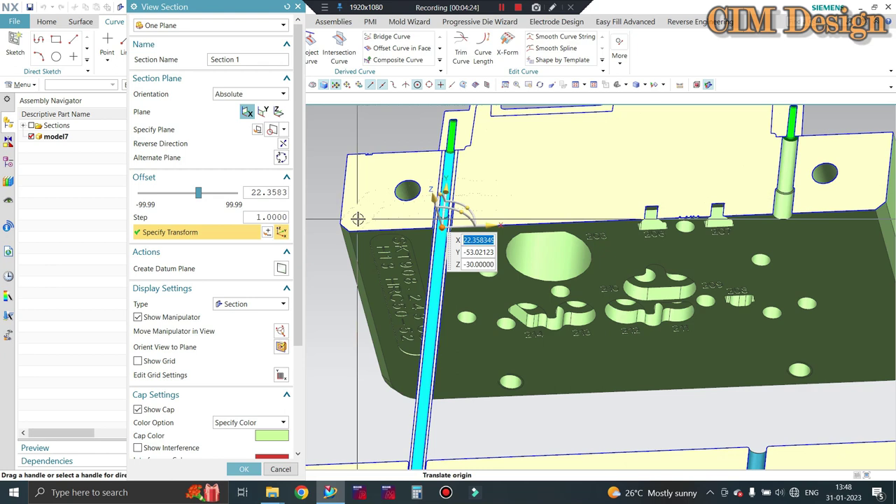
key(Escape)
Step: Zoom out over the mold and switch on the saved section cut
scroll(426, 233, up, 3)
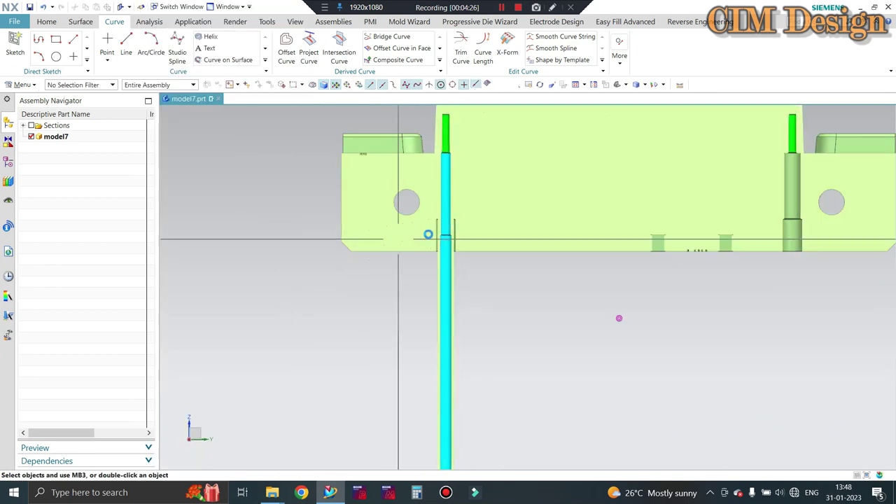
scroll(430, 230, up, 3)
scroll(420, 194, up, 2)
scroll(529, 234, down, 2)
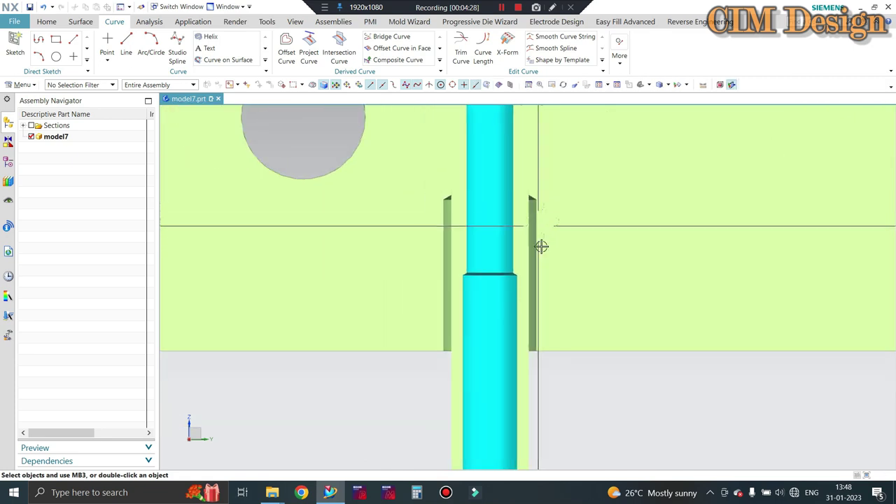
scroll(539, 245, down, 3)
scroll(497, 270, down, 2)
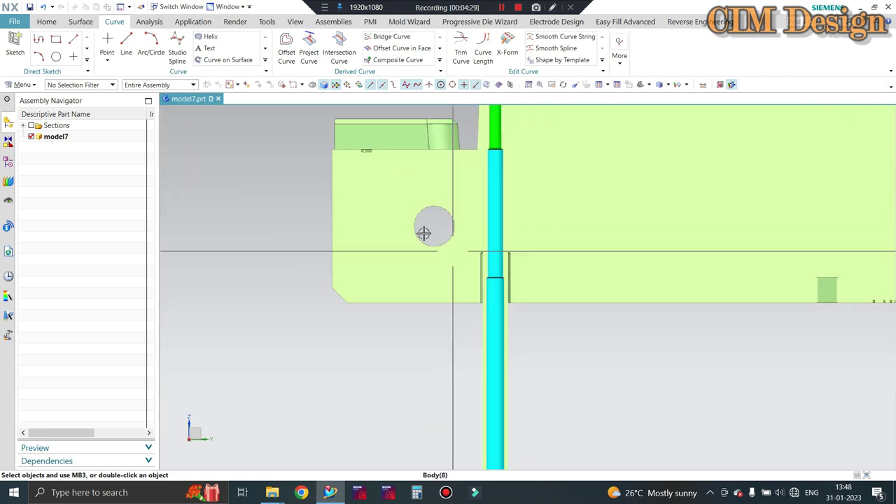
click(31, 125)
Step: Zoom in on the sectioned upper plate and the long pin running down from it
scroll(518, 224, up, 3)
scroll(483, 259, up, 2)
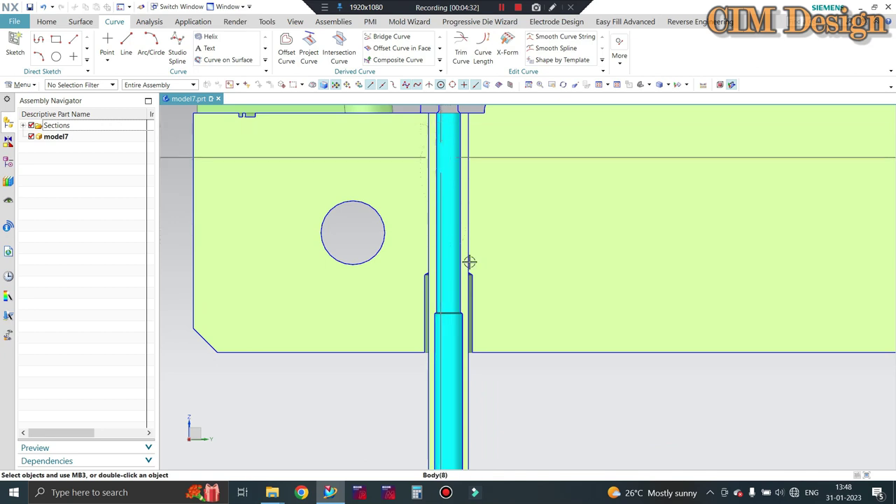
scroll(469, 261, down, 2)
scroll(462, 231, up, 1)
scroll(456, 280, up, 1)
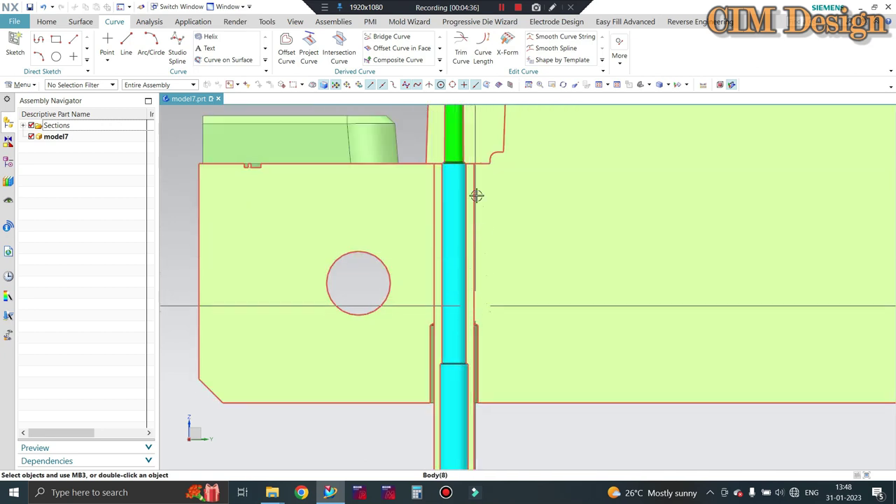
scroll(475, 192, down, 1)
scroll(475, 187, up, 2)
scroll(474, 182, up, 1)
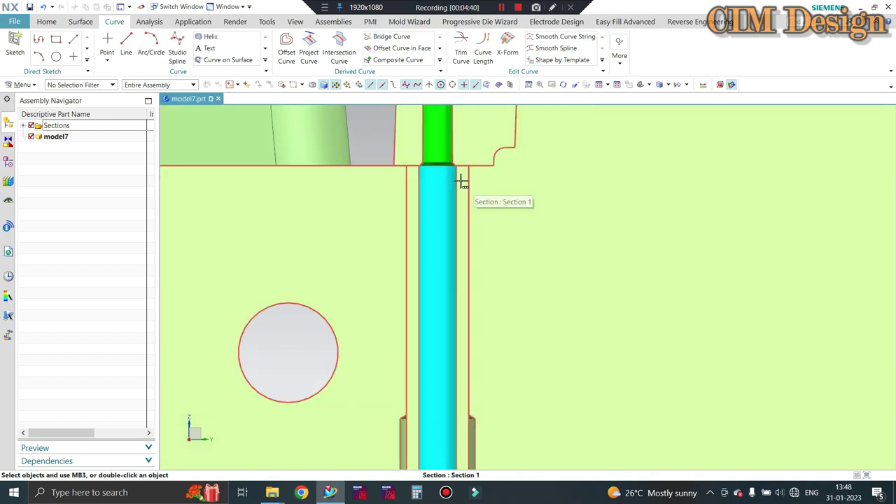
scroll(461, 182, down, 2)
scroll(422, 274, up, 1)
scroll(431, 270, up, 1)
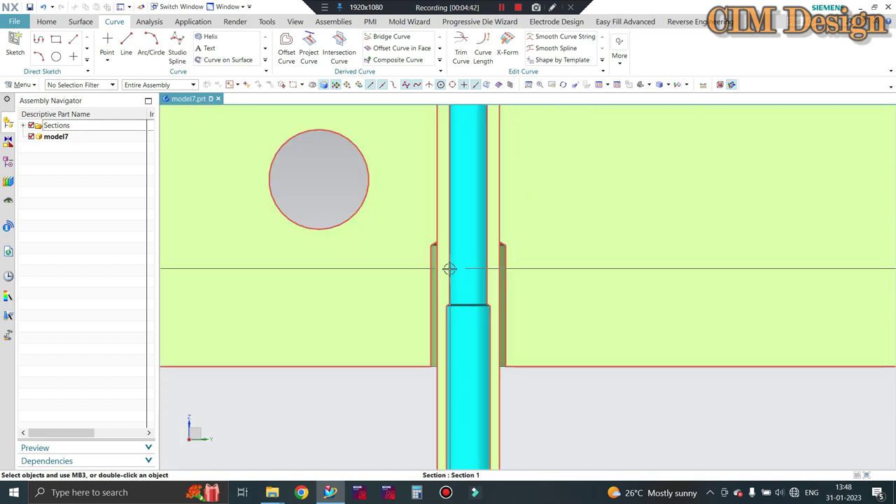
scroll(449, 270, down, 1)
scroll(454, 252, down, 1)
scroll(452, 273, down, 1)
scroll(450, 287, down, 1)
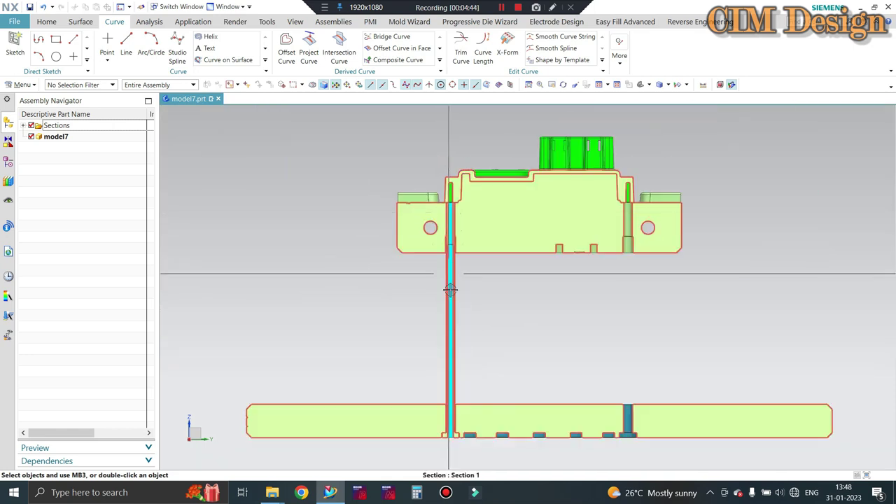
scroll(448, 284, up, 2)
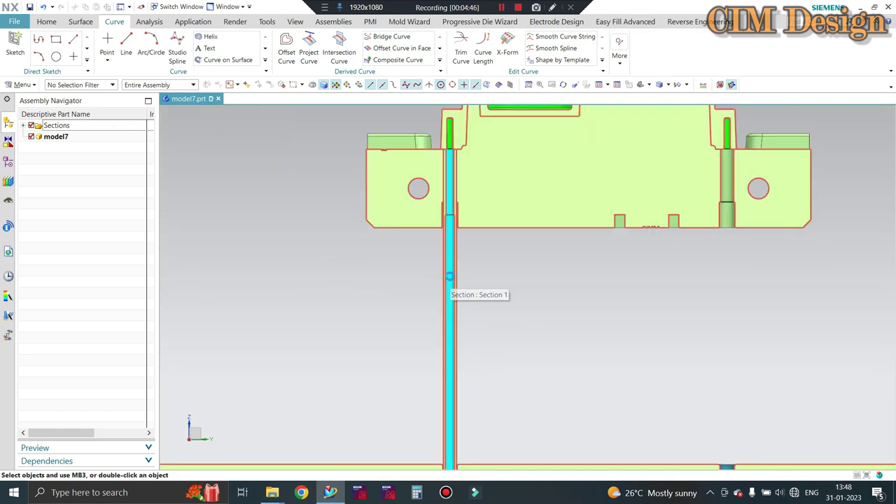
Step: Unhide the blue plate beneath the upper plate via Class Selection
key(ctrl+shift+k)
right_click(451, 278)
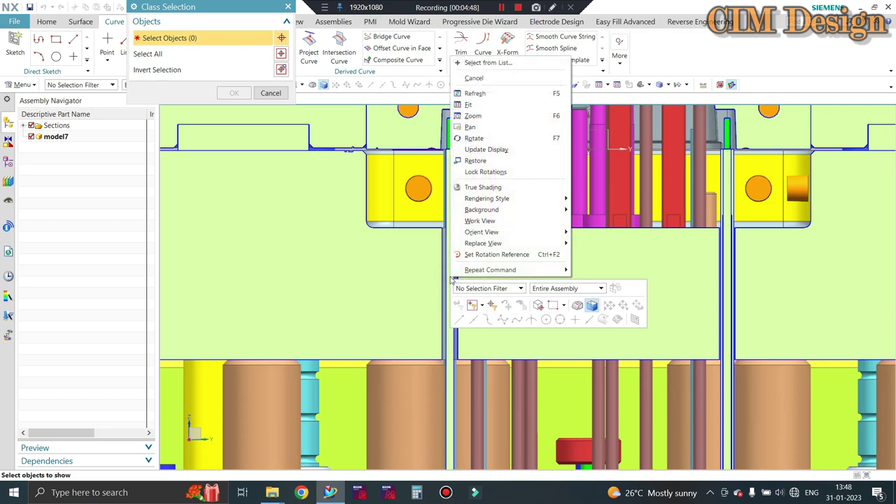
click(449, 295)
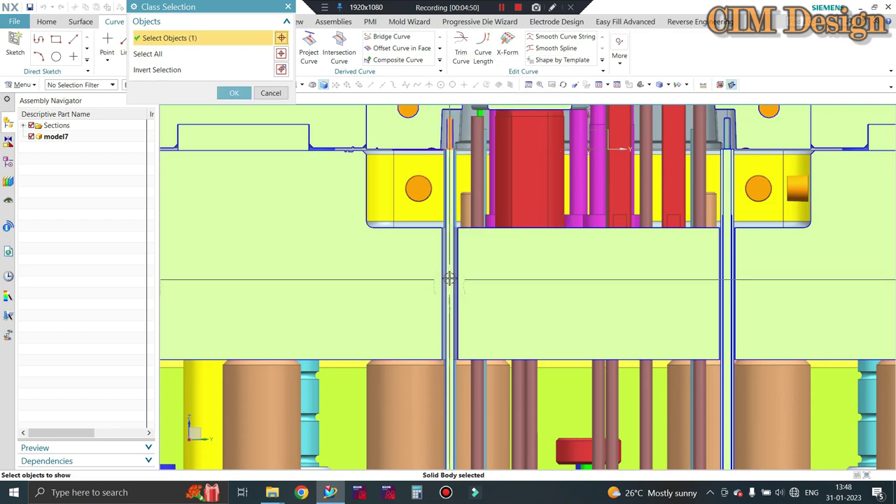
middle_click(449, 294)
Step: Orbit and zoom around the blue plate to see the pin passing through its holes
scroll(454, 152, up, 1)
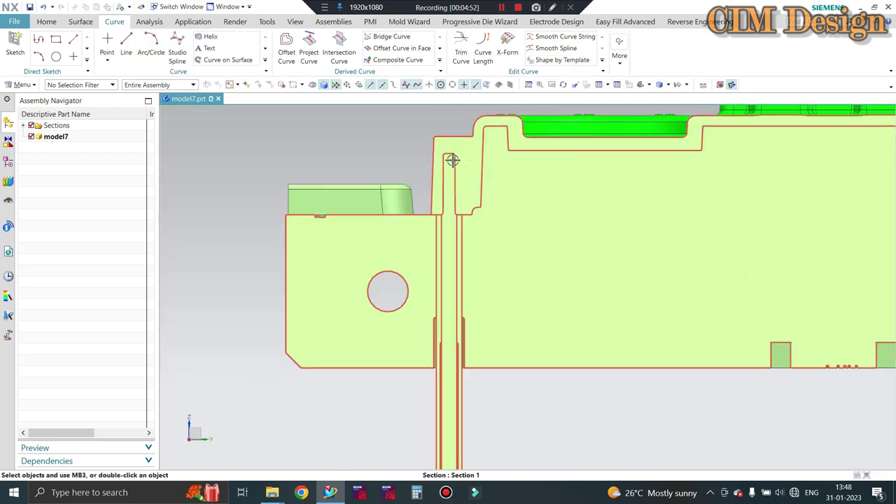
scroll(438, 155, up, 2)
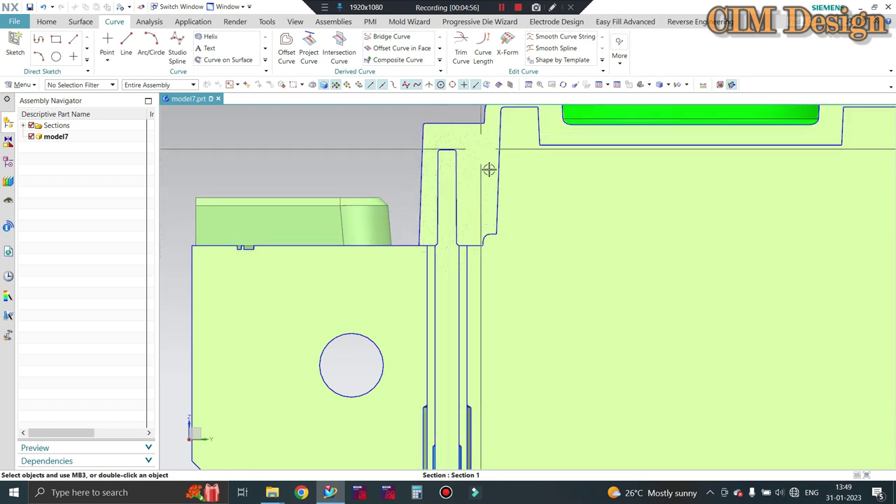
scroll(455, 154, down, 2)
scroll(434, 182, down, 2)
scroll(451, 258, down, 1)
middle_drag(462, 294, 448, 301)
scroll(439, 307, up, 2)
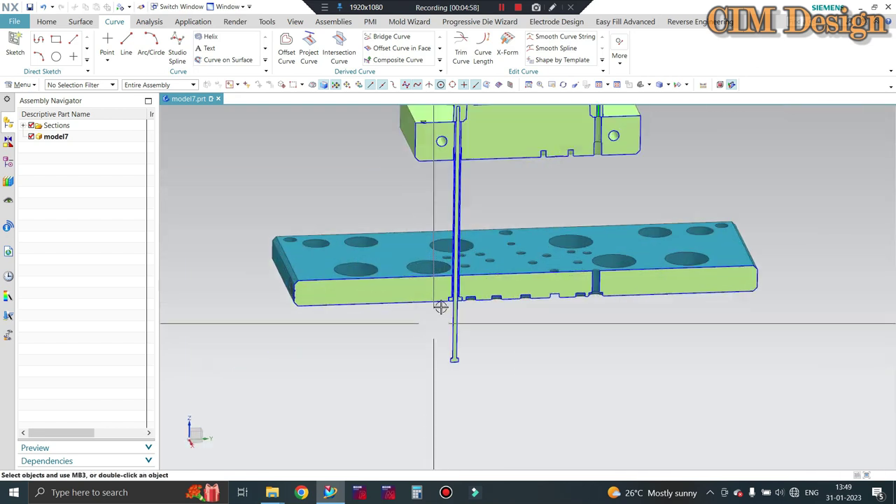
scroll(440, 307, up, 2)
middle_drag(441, 261, 469, 301)
scroll(445, 266, up, 2)
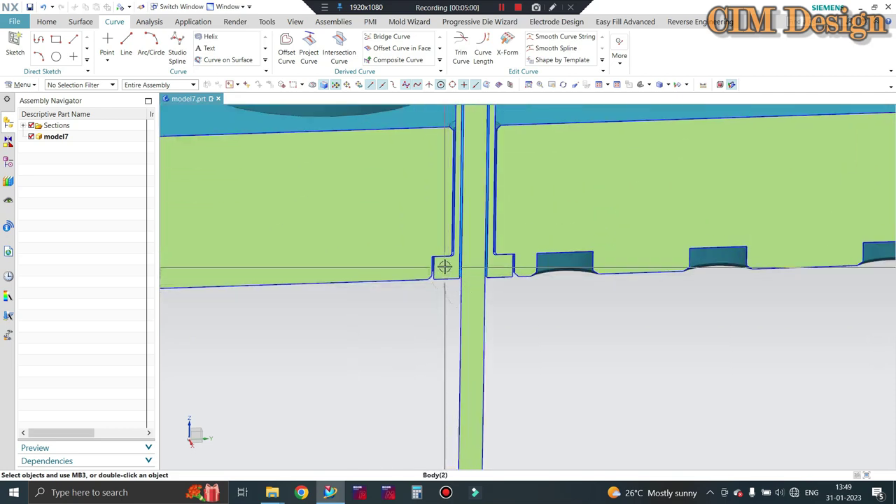
scroll(445, 266, down, 2)
middle_drag(455, 266, 466, 320)
scroll(457, 355, up, 2)
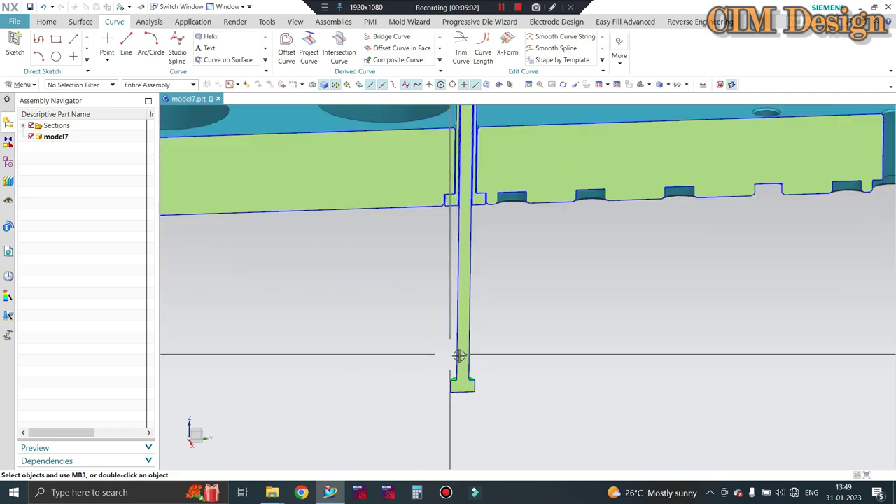
middle_drag(458, 356, 500, 359)
Step: Show the hidden yellow plate below the blue one and look down on its top
key(ctrl+shift+k)
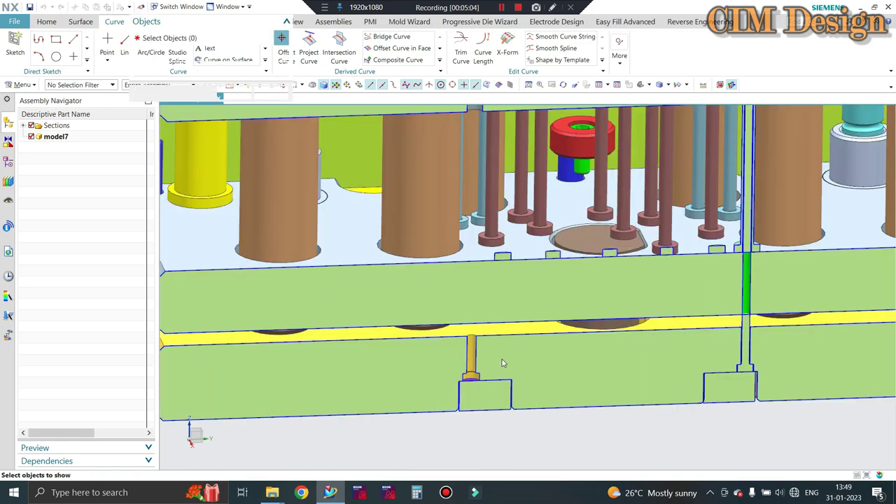
double_click(401, 359)
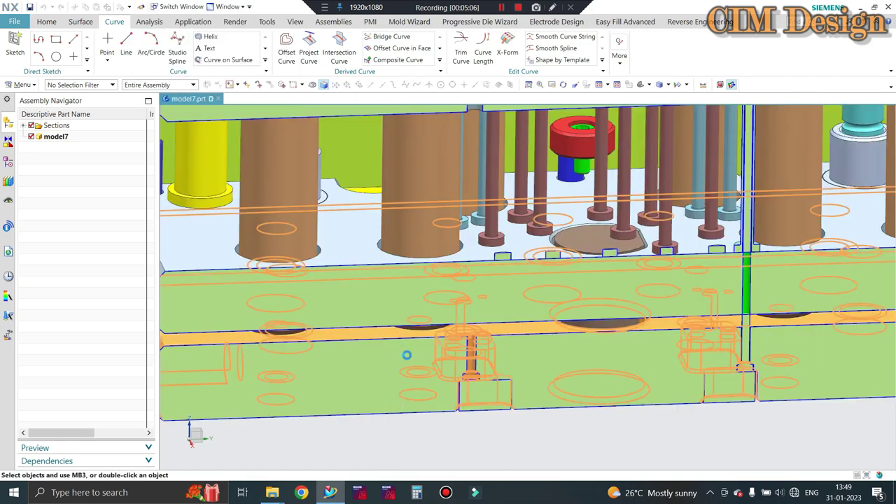
scroll(508, 405, down, 2)
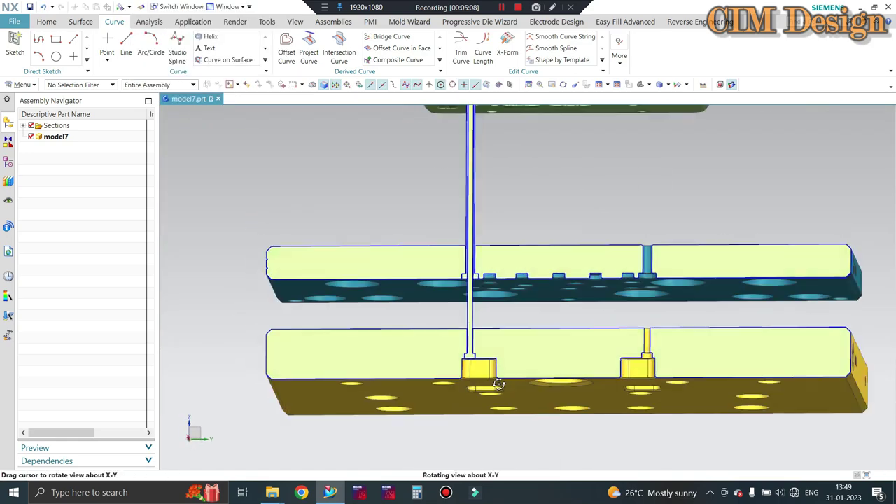
middle_drag(508, 405, 483, 294)
scroll(476, 245, up, 2)
scroll(474, 235, up, 2)
Step: Deselect the yellow plate, tilt the plate stack, and start picking the small block to show
key(Escape)
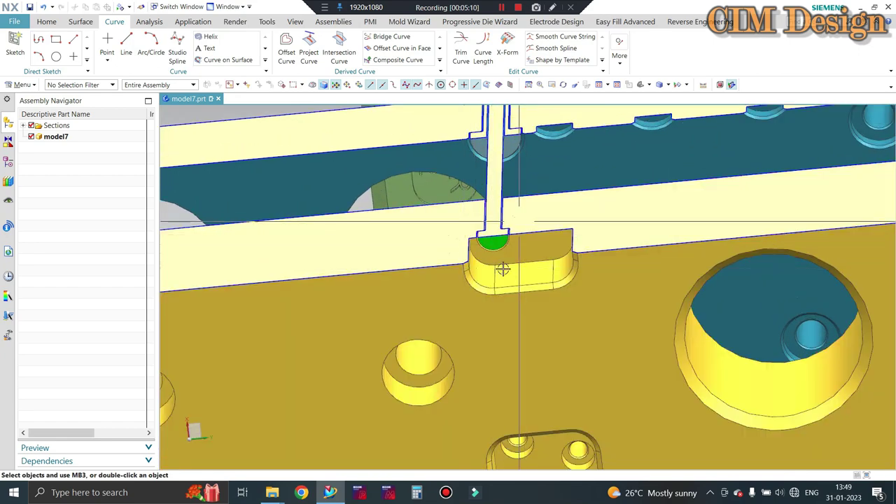
scroll(493, 266, up, 2)
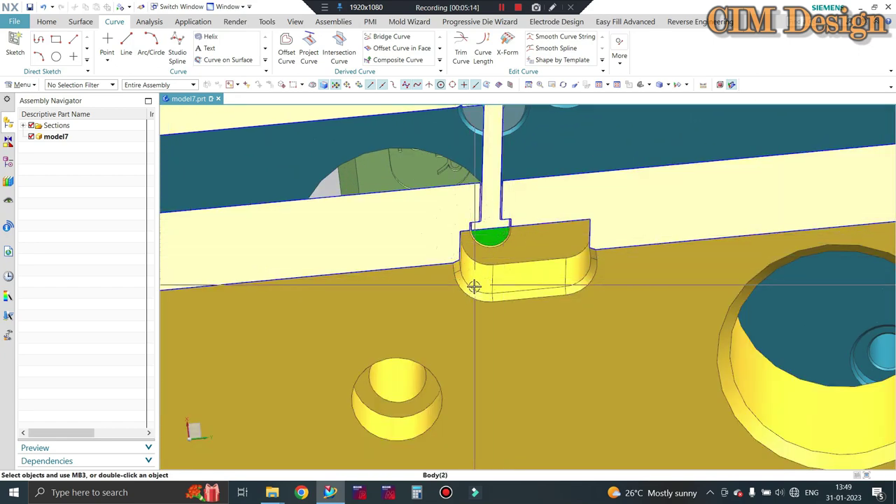
scroll(476, 269, down, 3)
scroll(480, 252, up, 2)
scroll(469, 232, down, 2)
scroll(463, 238, down, 2)
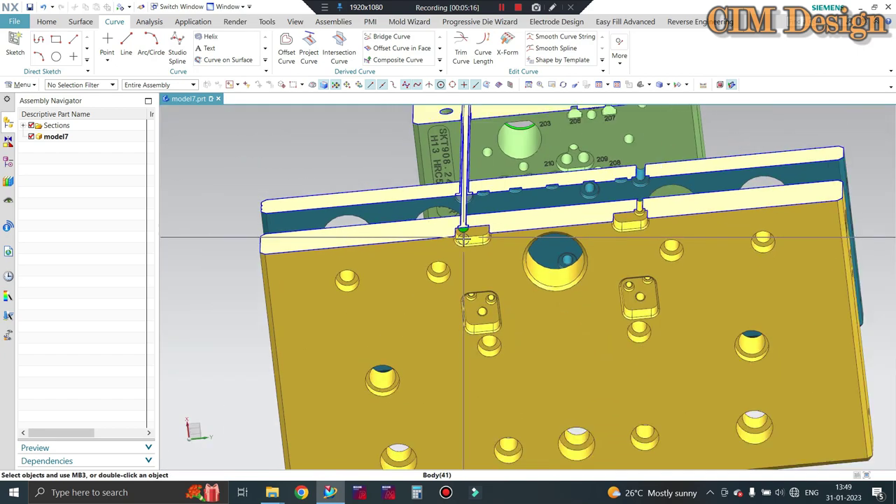
middle_drag(463, 238, 469, 267)
key(ctrl+shift+k)
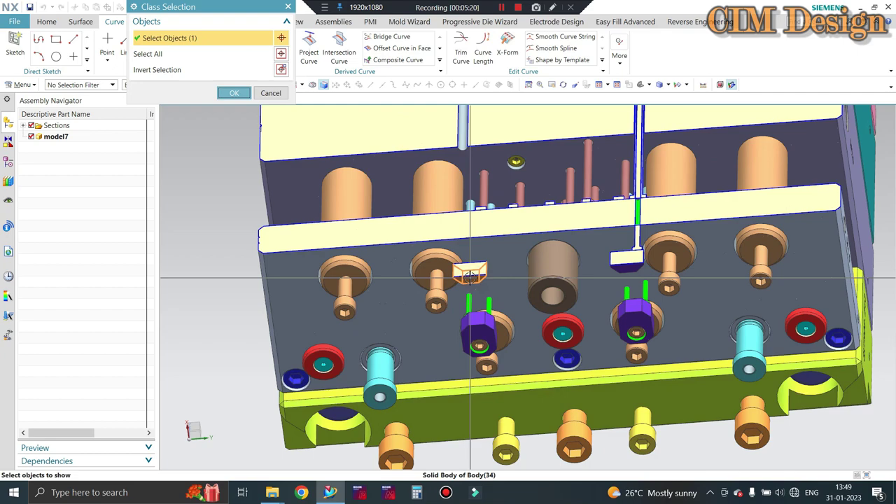
Step: Show the small block at the pin's lower end and view the plate stack from the front
middle_click(469, 277)
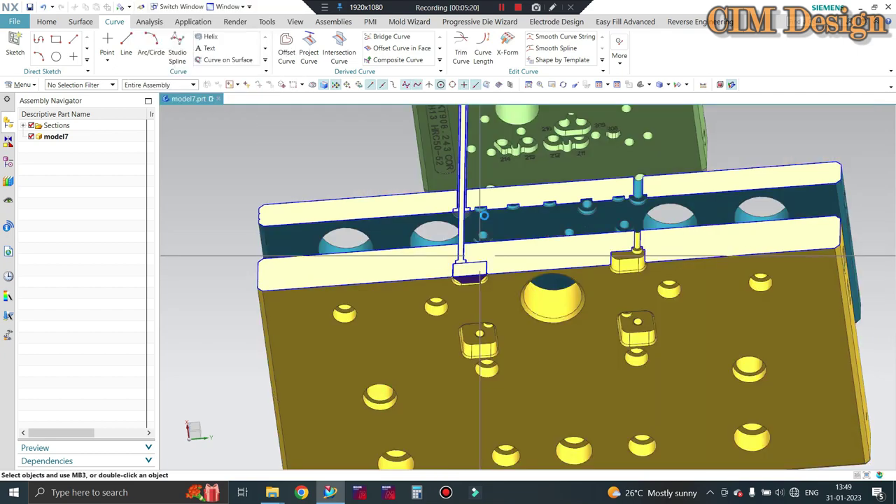
click(732, 84)
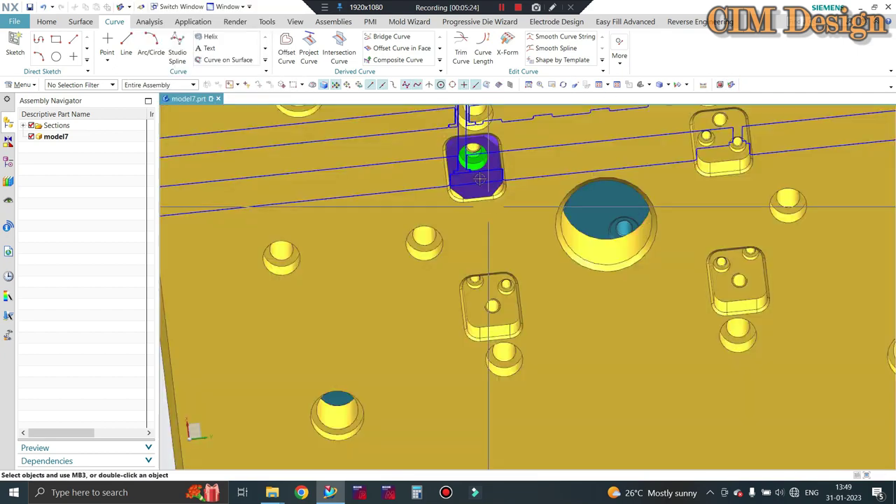
drag(494, 294, 495, 231)
key(ctrl+alt+f)
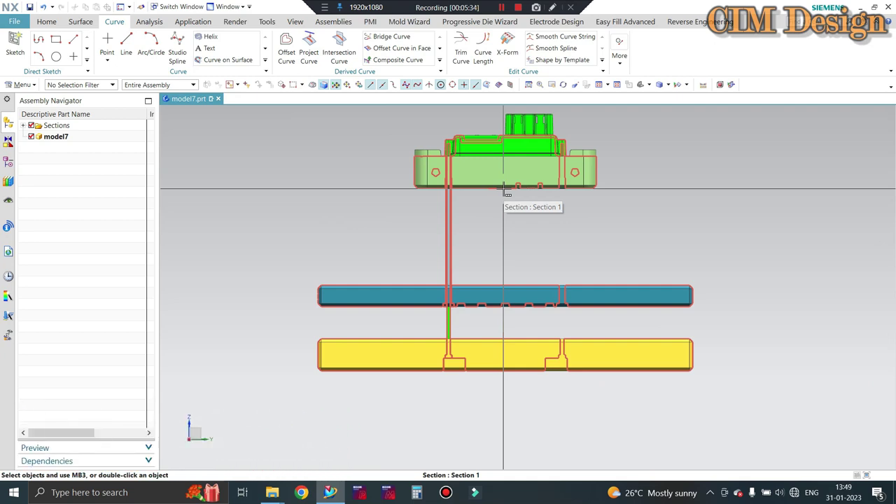
Step: Follow the pin through the blue and yellow plates, then switch off the section cut
middle_drag(502, 188, 476, 256)
scroll(515, 317, up, 5)
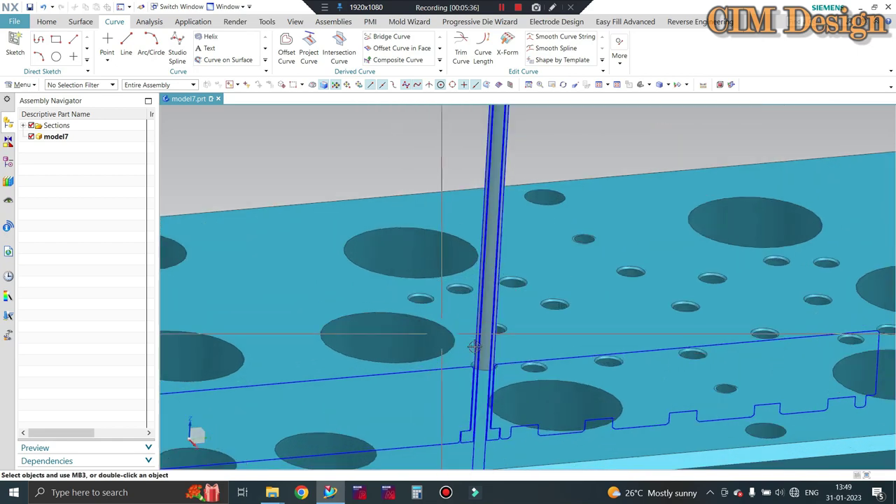
scroll(515, 316, down, 3)
scroll(515, 317, down, 4)
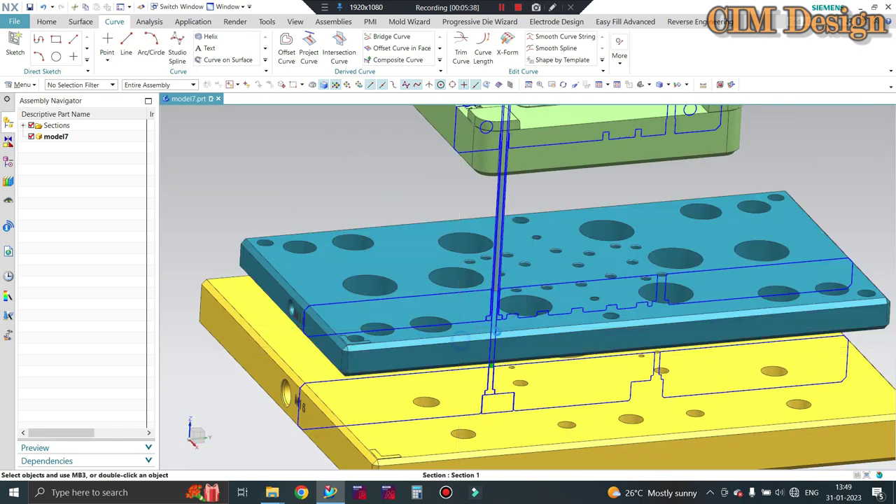
scroll(485, 327, up, 6)
scroll(485, 327, down, 2)
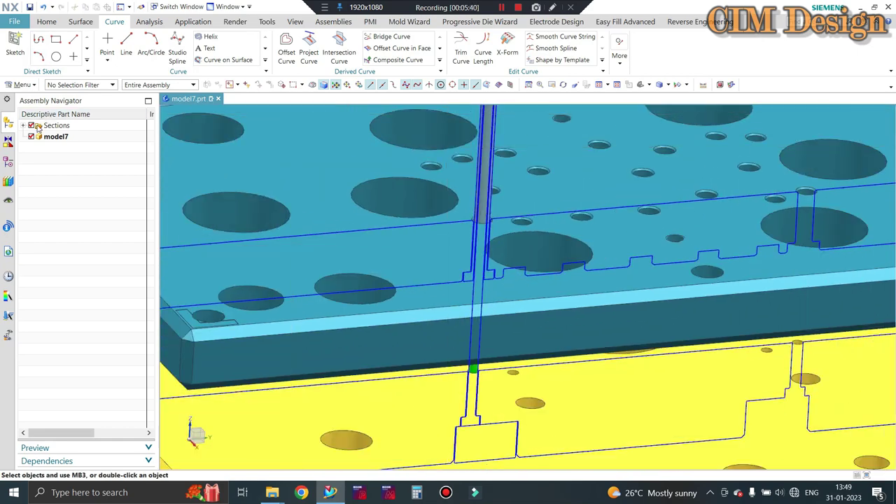
click(31, 125)
Step: Hide the blue plate with Ctrl+B and view the exposed pin on the yellow plate from the side
key(ctrl+b)
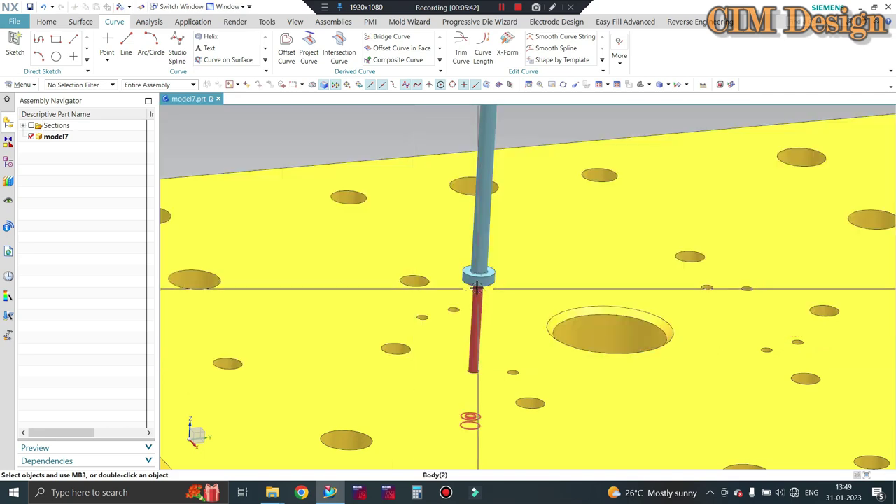
scroll(468, 277, up, 3)
scroll(468, 277, up, 2)
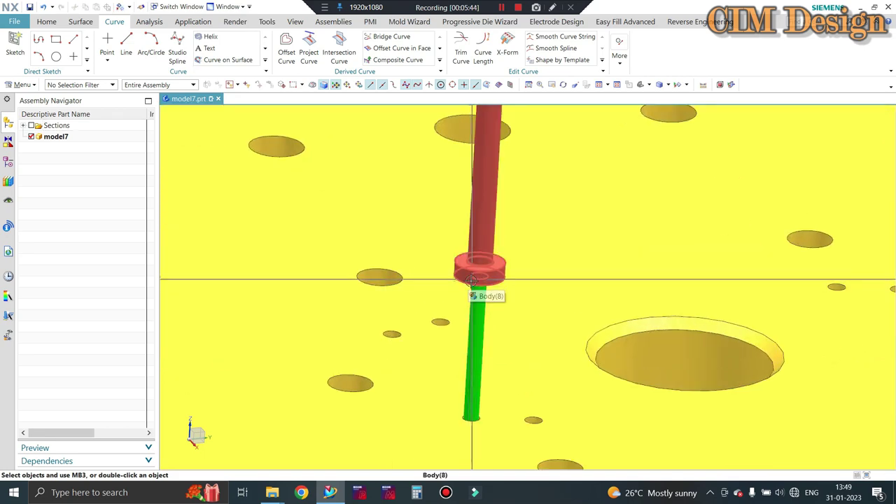
scroll(483, 186, down, 5)
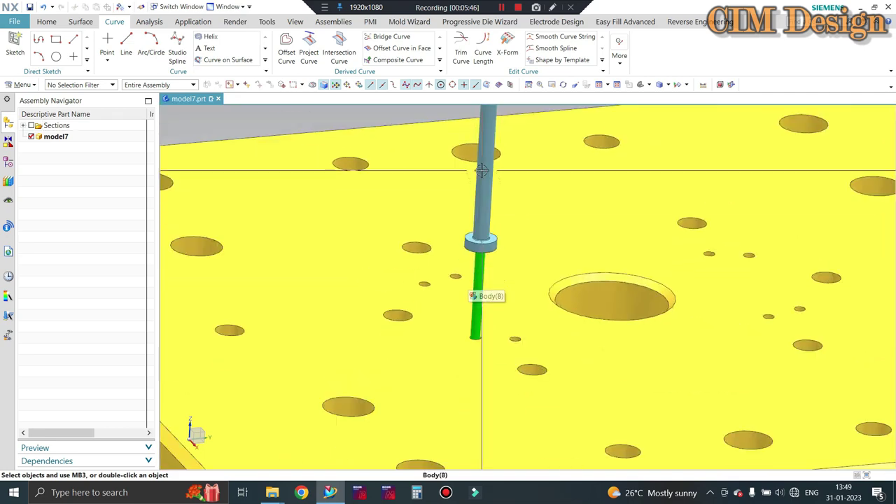
mouse_move(480, 250)
middle_down()
mouse_move(480, 268)
mouse_move(462, 199)
middle_up()
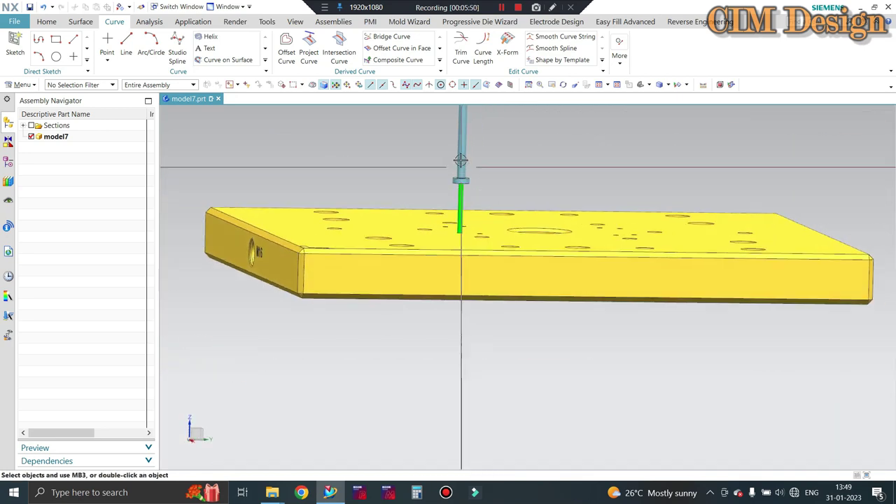
Step: Rotate and zoom along the pin up to the green upper part
scroll(457, 157, up, 5)
scroll(464, 168, down, 5)
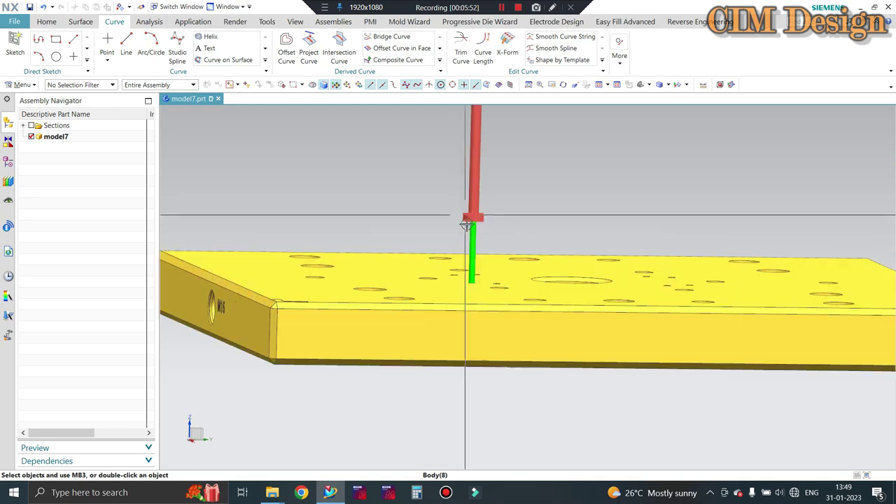
scroll(476, 280, up, 3)
scroll(485, 306, down, 5)
middle_drag(486, 306, 490, 350)
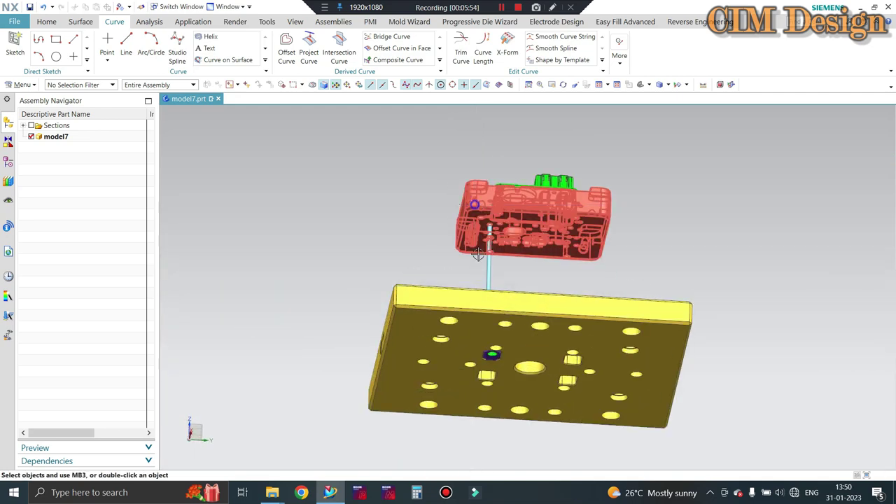
scroll(475, 162, up, 5)
scroll(486, 144, up, 3)
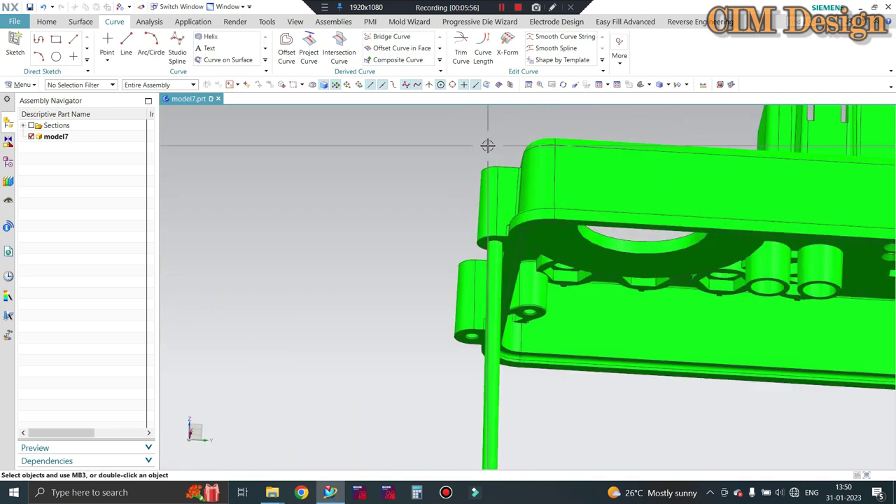
scroll(520, 280, up, 3)
scroll(519, 281, up, 2)
key(ctrl+shift+g)
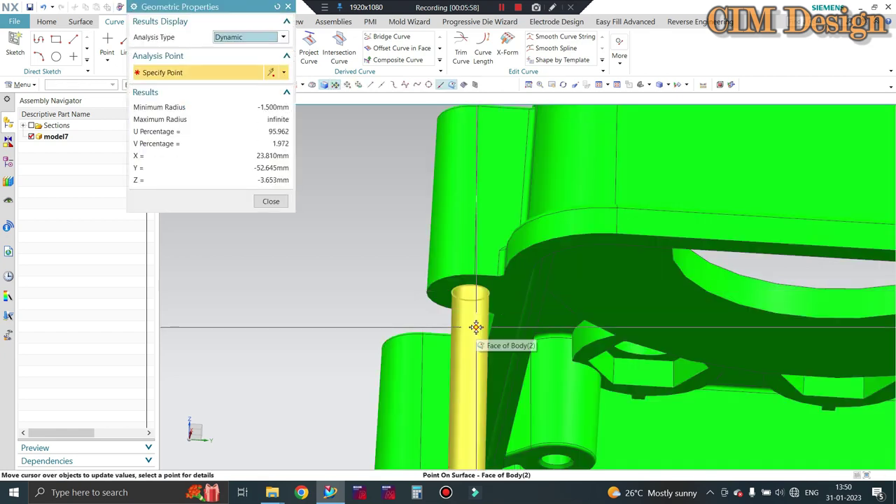
click(271, 202)
scroll(476, 273, up, 3)
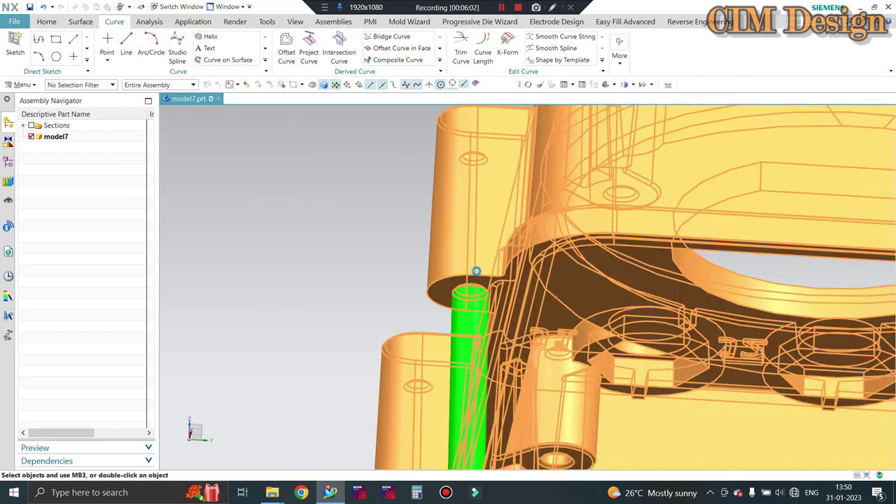
scroll(476, 274, up, 2)
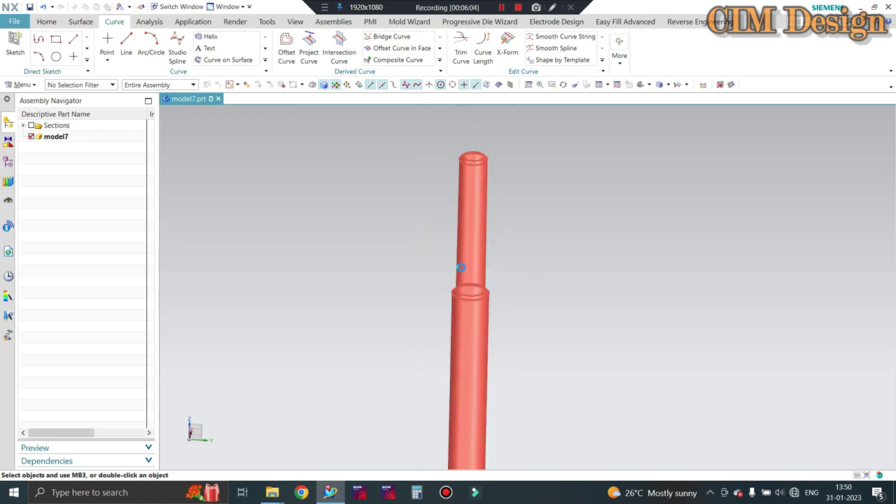
scroll(440, 271, down, 3)
scroll(439, 271, down, 2)
middle_drag(439, 271, 426, 205)
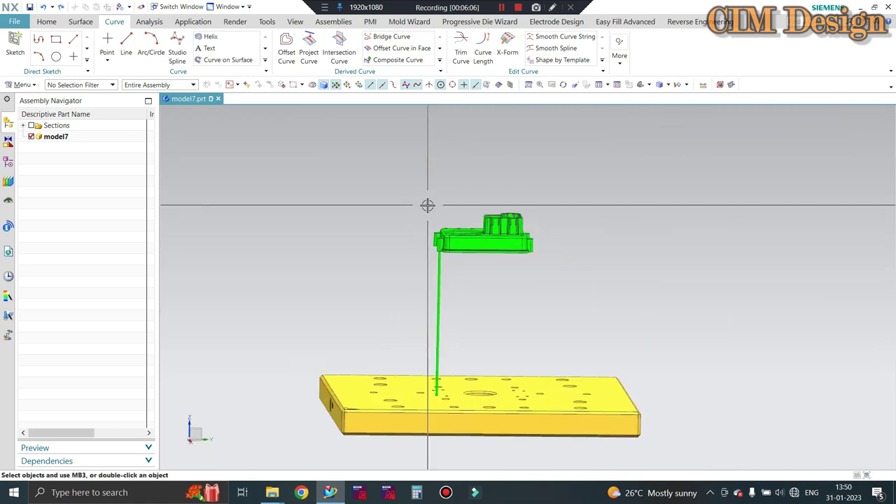
scroll(375, 213, up, 5)
scroll(376, 212, up, 3)
scroll(455, 259, up, 2)
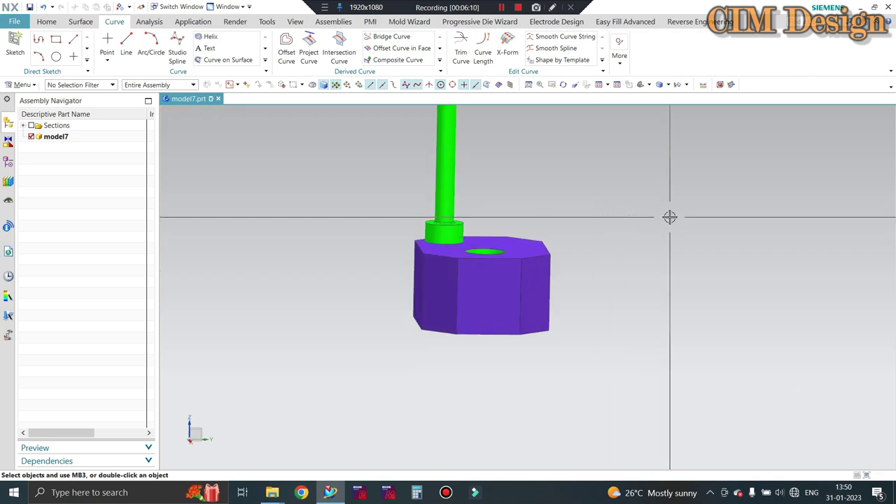
scroll(506, 304, down, 5)
scroll(542, 294, up, 2)
scroll(489, 323, up, 2)
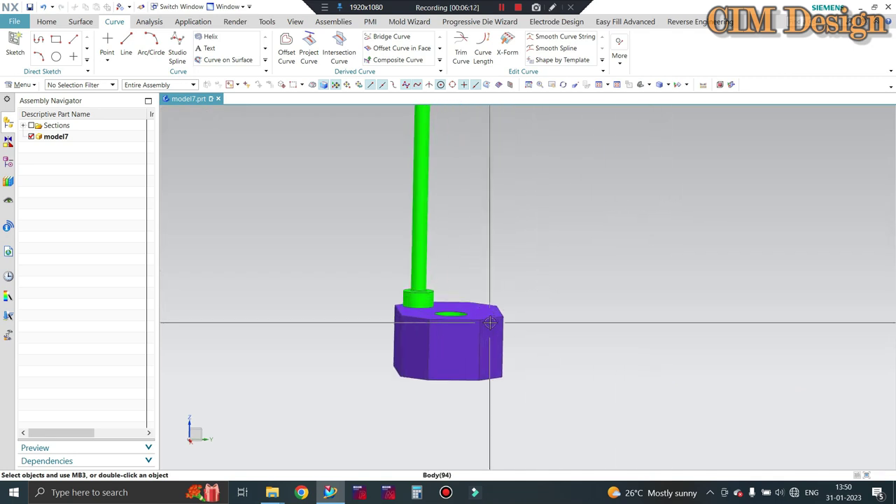
middle_drag(489, 322, 501, 346)
mouse_move(483, 294)
middle_down()
mouse_move(518, 270)
mouse_move(529, 317)
mouse_move(518, 376)
middle_up()
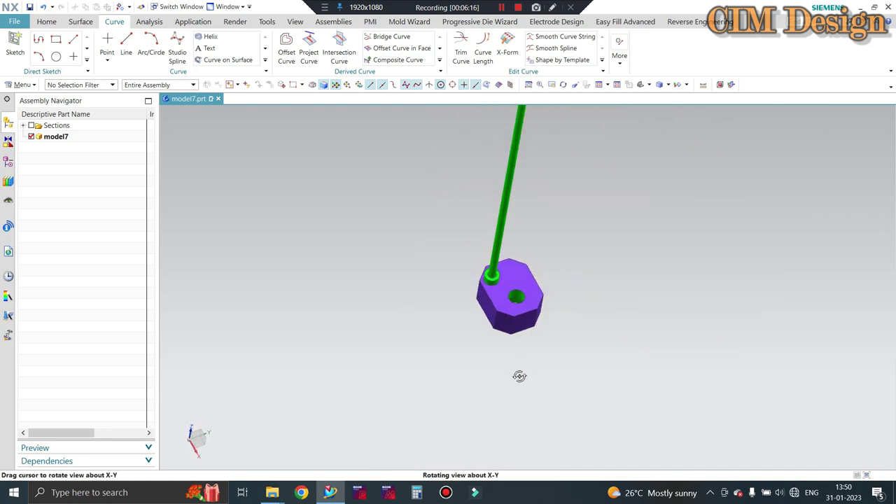
scroll(519, 376, down, 3)
scroll(366, 341, up, 1)
scroll(454, 303, up, 2)
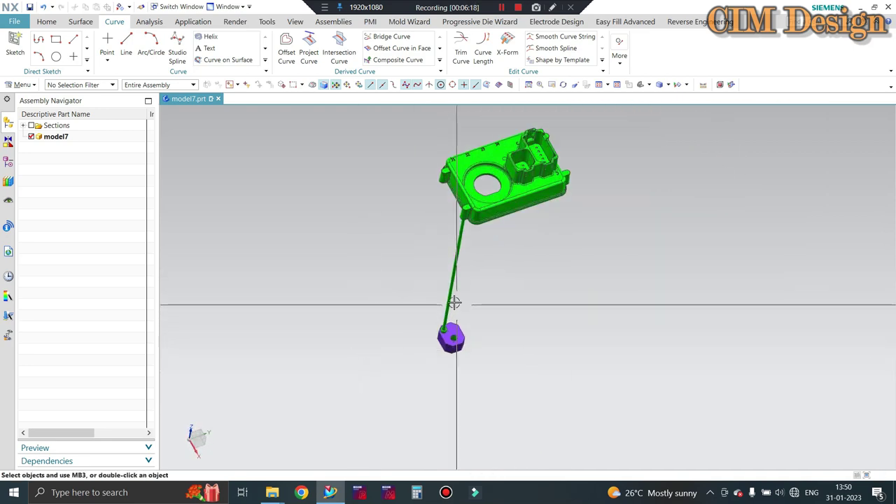
mouse_move(454, 302)
middle_down()
mouse_move(444, 280)
mouse_move(479, 279)
middle_up()
scroll(479, 279, down, 1)
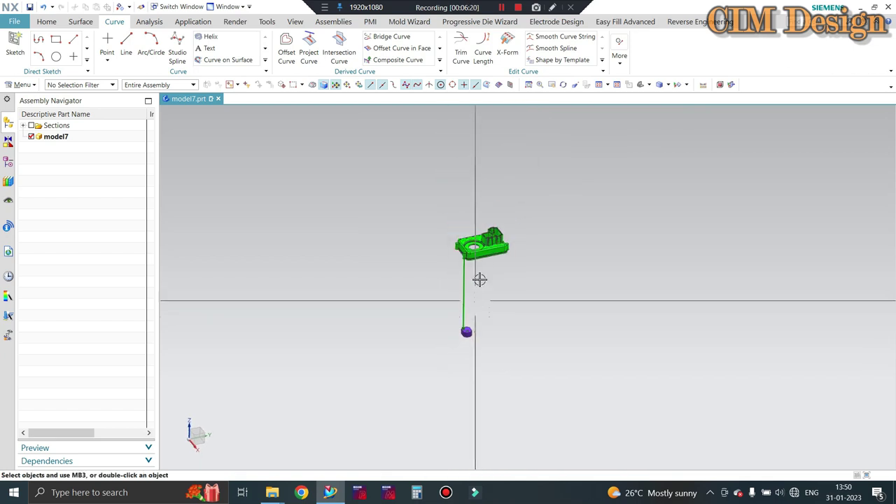
scroll(514, 254, up, 3)
scroll(514, 256, up, 2)
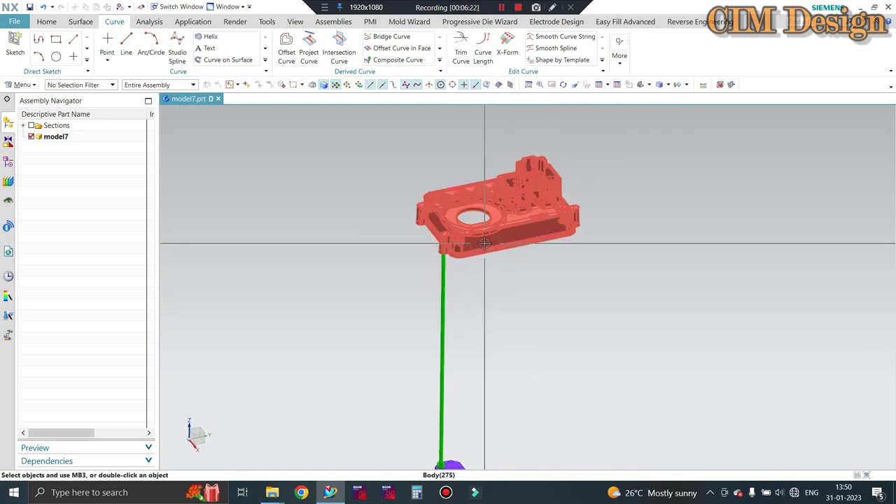
middle_drag(485, 245, 457, 272)
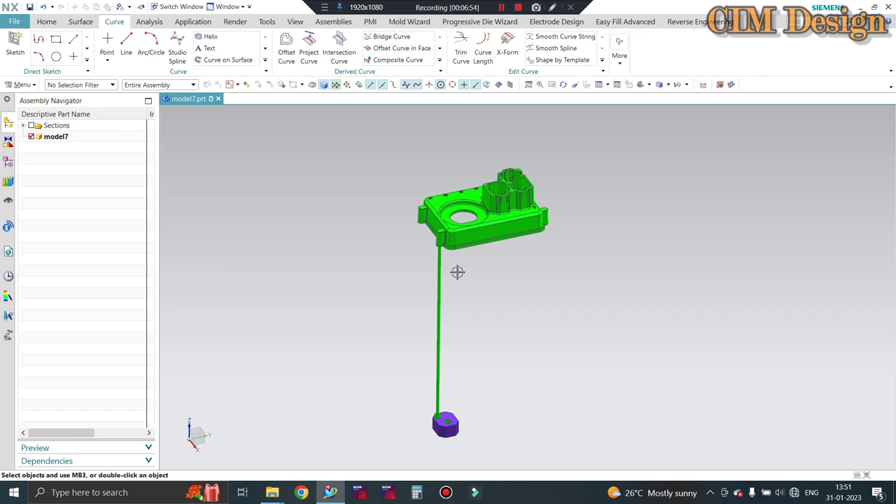
middle_drag(378, 308, 408, 316)
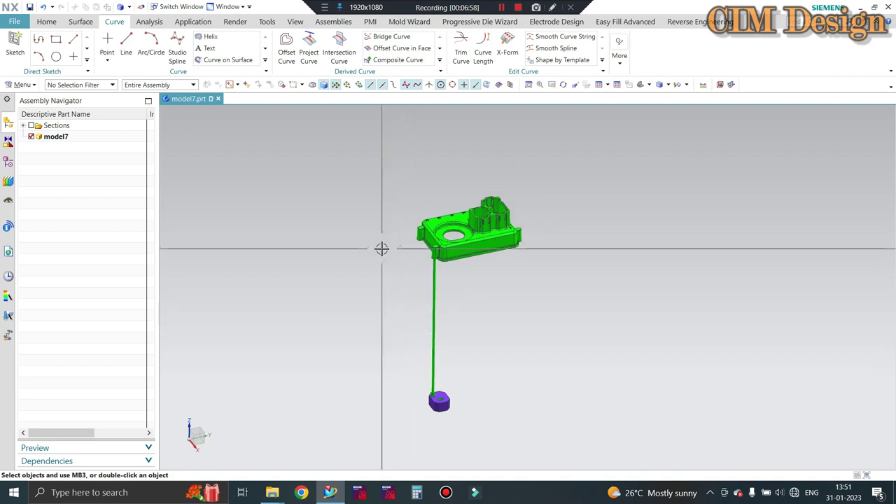
Step: Show all hidden components and fit the whole mold in Top view
key(ctrl+shift+u)
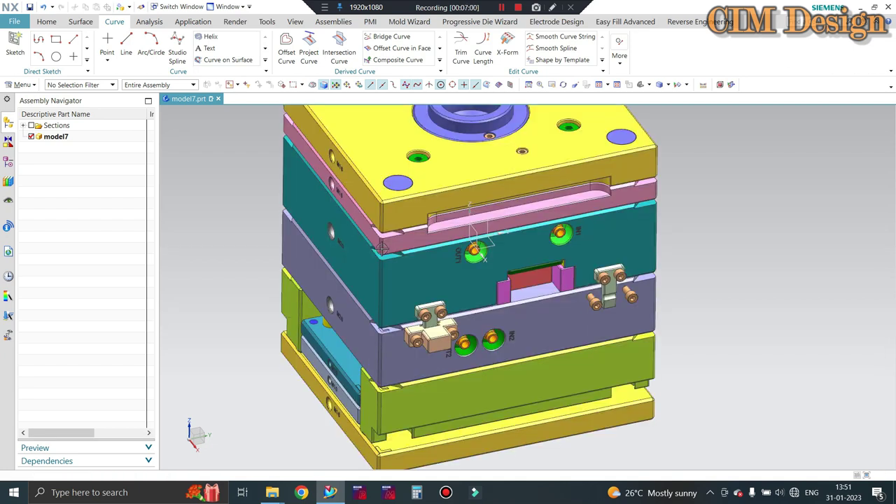
key(ctrl+alt+t)
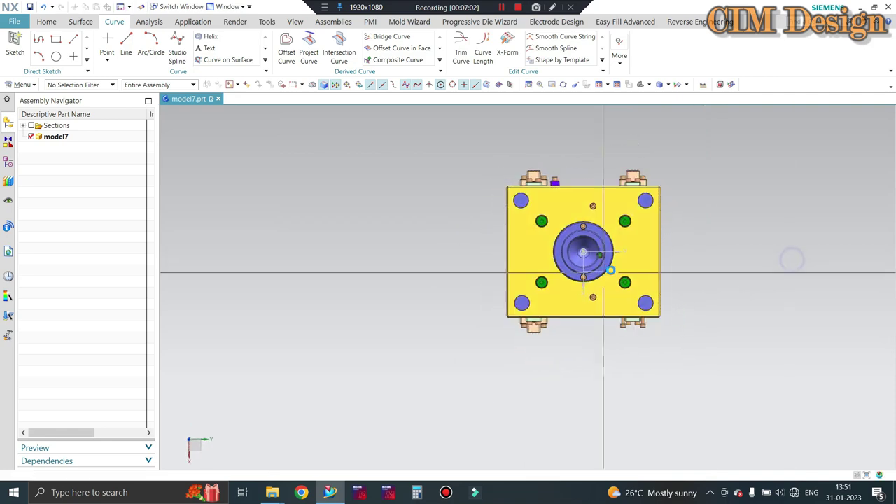
scroll(601, 260, up, 1)
scroll(616, 245, down, 3)
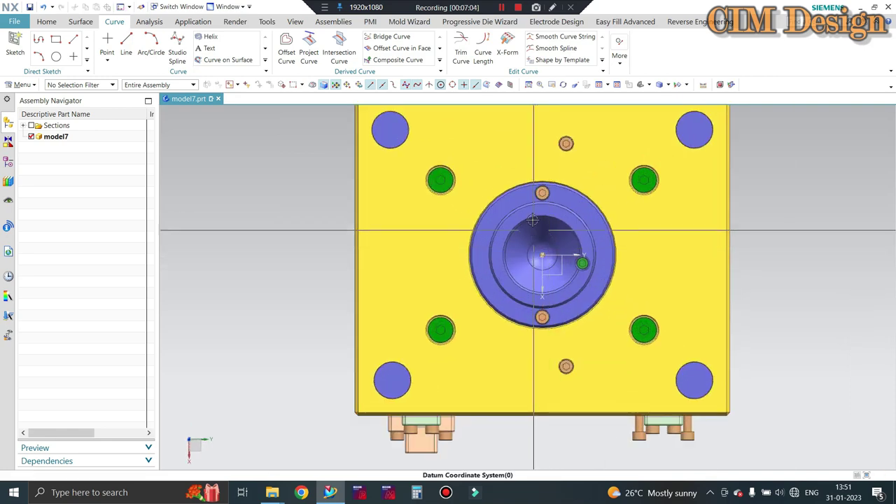
key(ctrl+f)
Step: Orbit the full mold into a tilted 3-D view showing the stacked plates
middle_drag(619, 238, 559, 223)
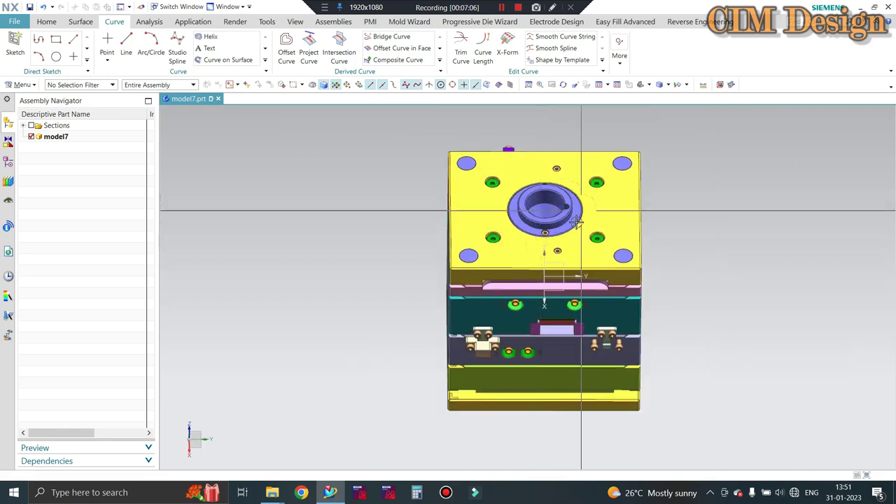
scroll(545, 208, down, 2)
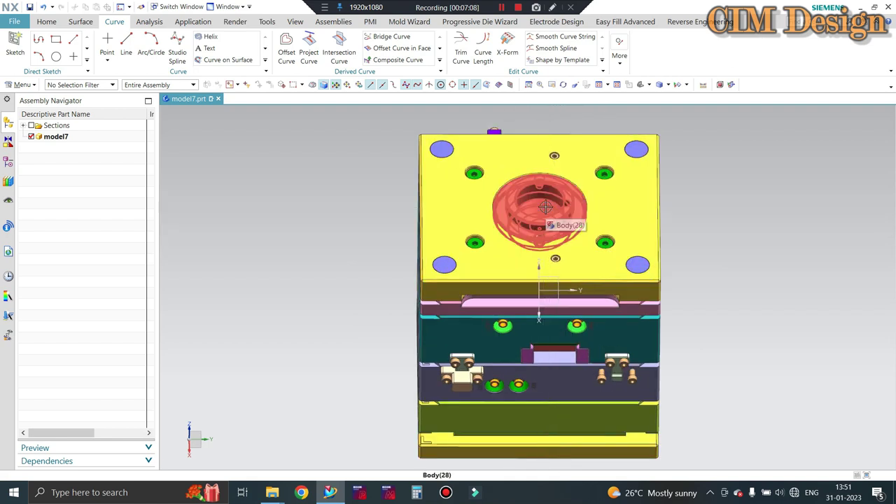
scroll(482, 205, up, 4)
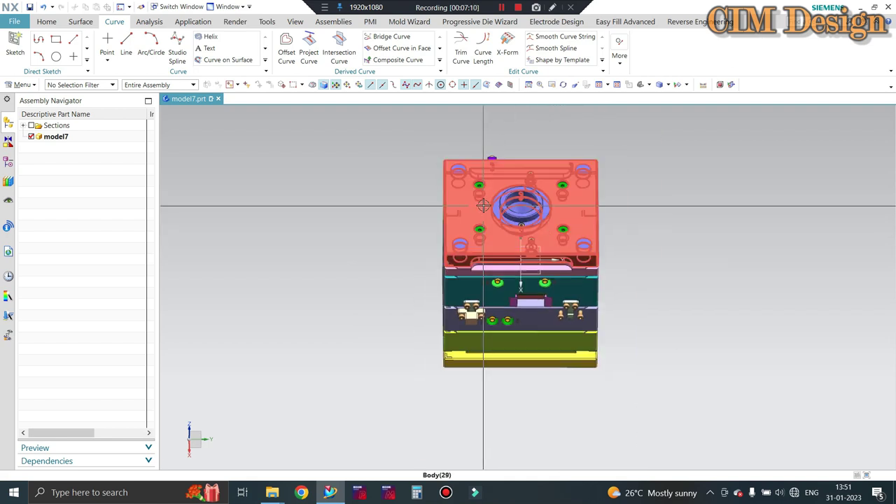
scroll(483, 205, down, 2)
scroll(536, 210, down, 1)
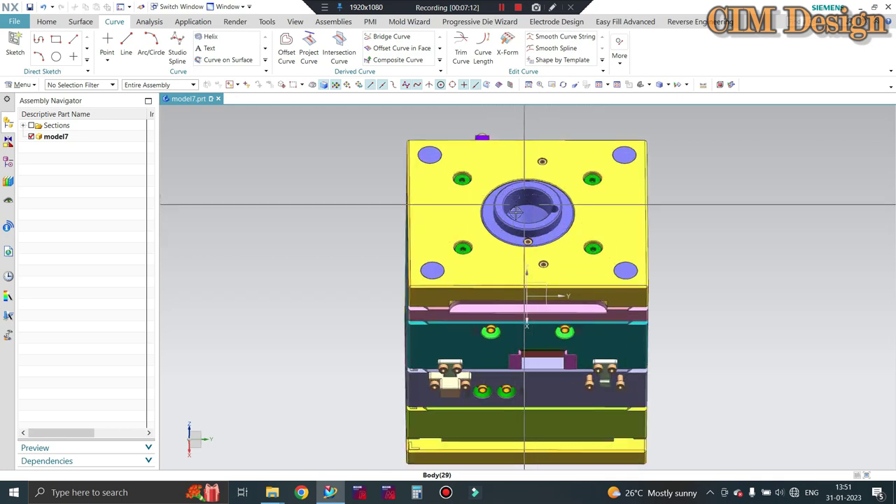
scroll(580, 216, up, 2)
scroll(576, 207, down, 1)
scroll(577, 207, up, 2)
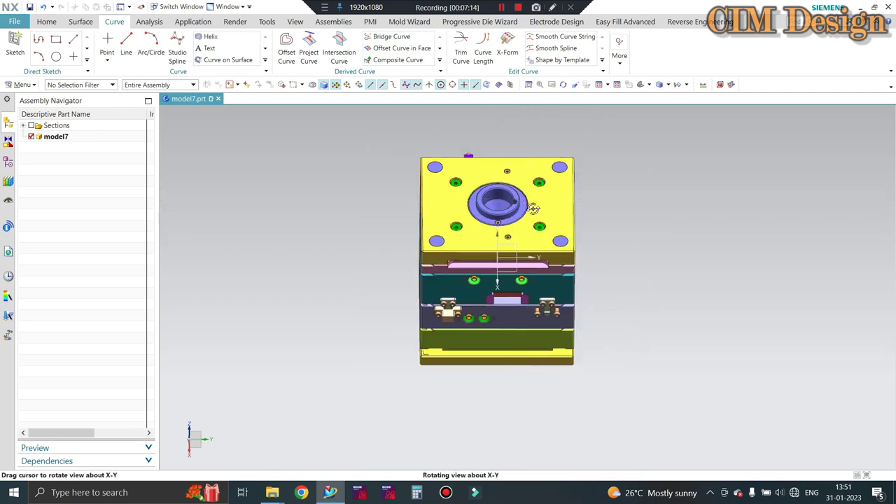
mouse_move(576, 208)
middle_down()
mouse_move(551, 147)
mouse_move(581, 291)
middle_up()
scroll(580, 291, down, 2)
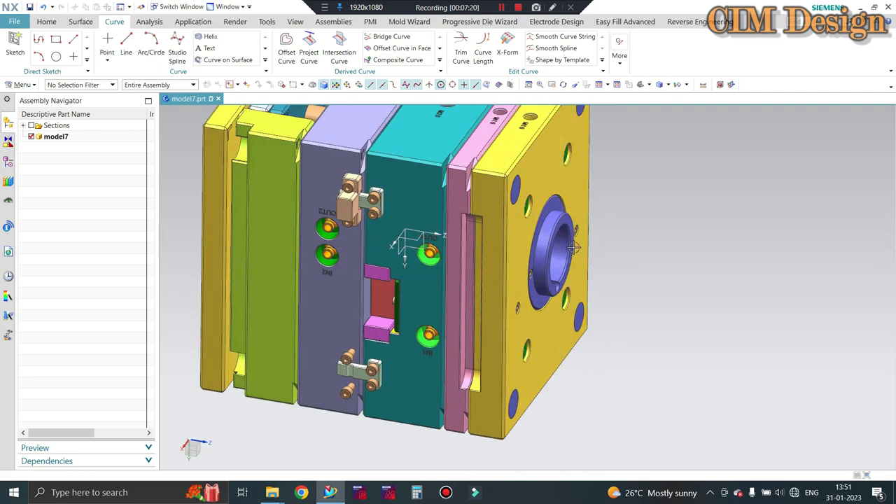
scroll(580, 269, down, 2)
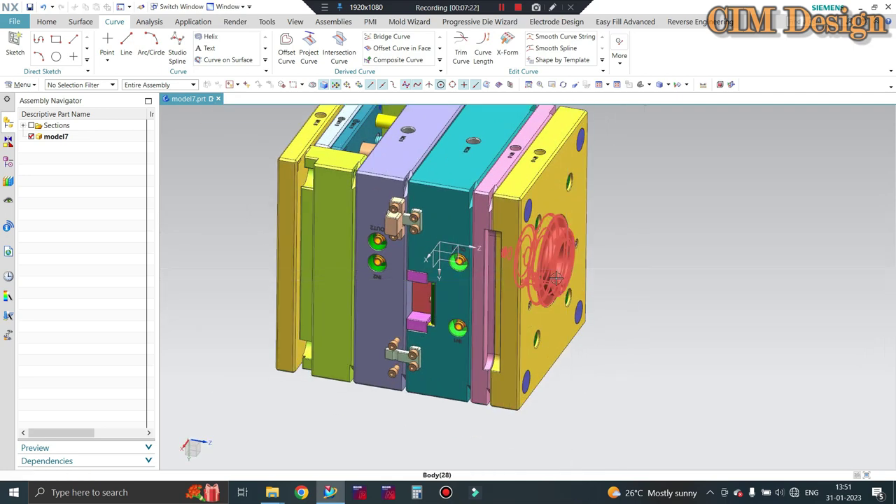
scroll(568, 269, down, 3)
Step: Turn the mold to face the yellow plate and zoom to inspect it
mouse_move(492, 259)
middle_down()
mouse_move(731, 215)
mouse_move(539, 190)
mouse_move(511, 203)
mouse_move(587, 199)
middle_up()
scroll(511, 203, up, 4)
scroll(510, 202, down, 3)
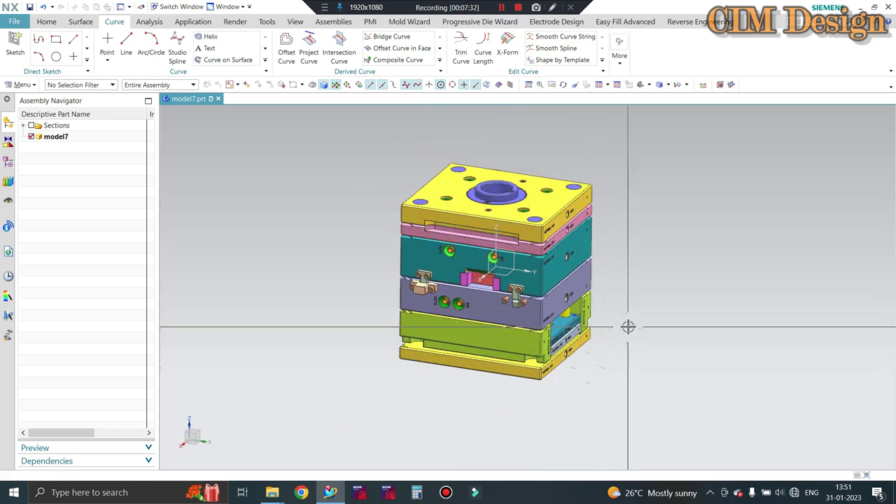
scroll(622, 323, up, 3)
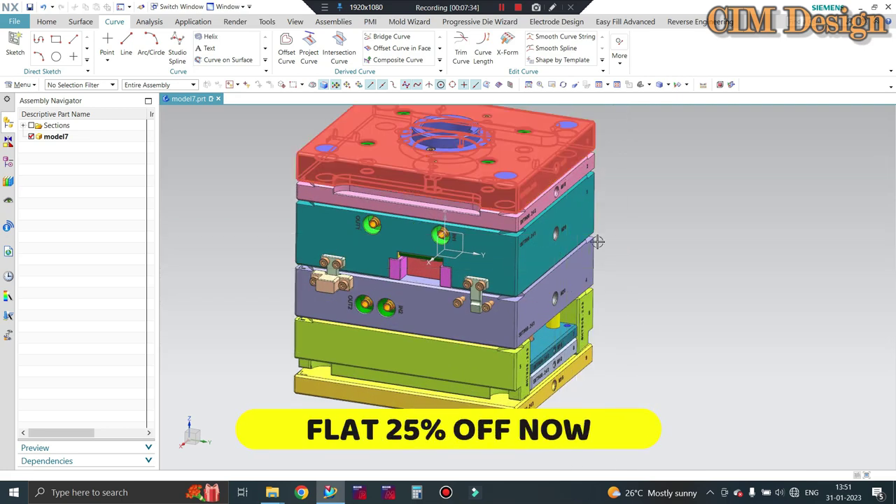
scroll(569, 343, down, 2)
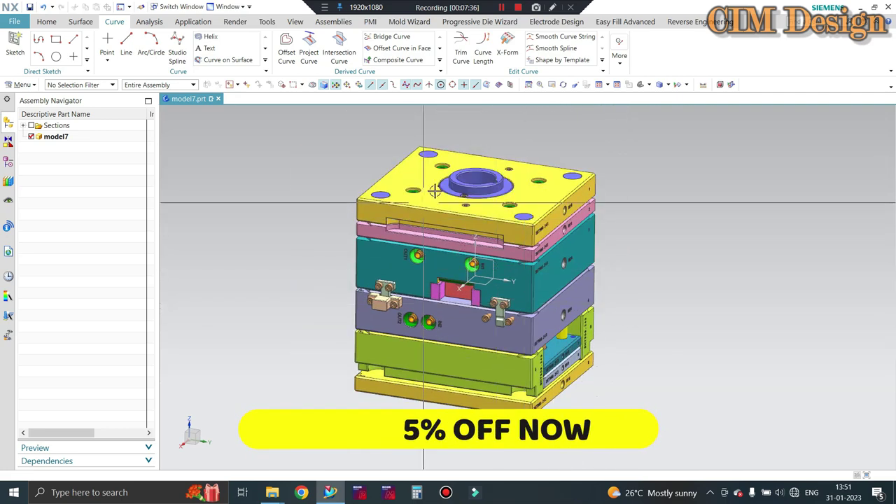
click(503, 210)
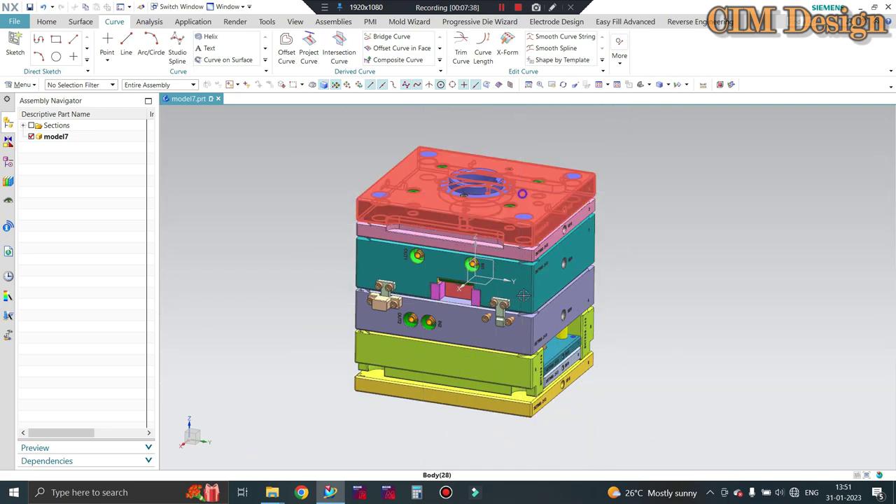
key(ctrl+b)
scroll(493, 271, up, 2)
click(491, 272)
key(ctrl+b)
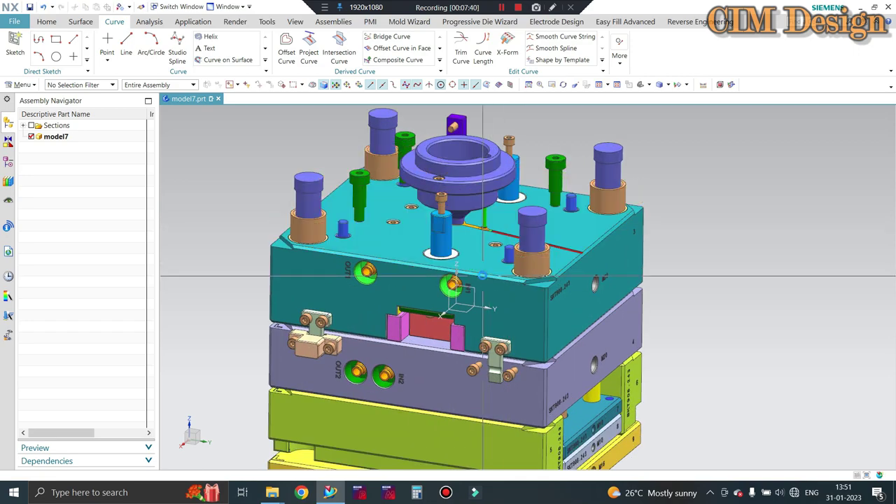
scroll(490, 276, up, 2)
click(483, 276)
key(ctrl+b)
scroll(488, 304, down, 2)
click(486, 301)
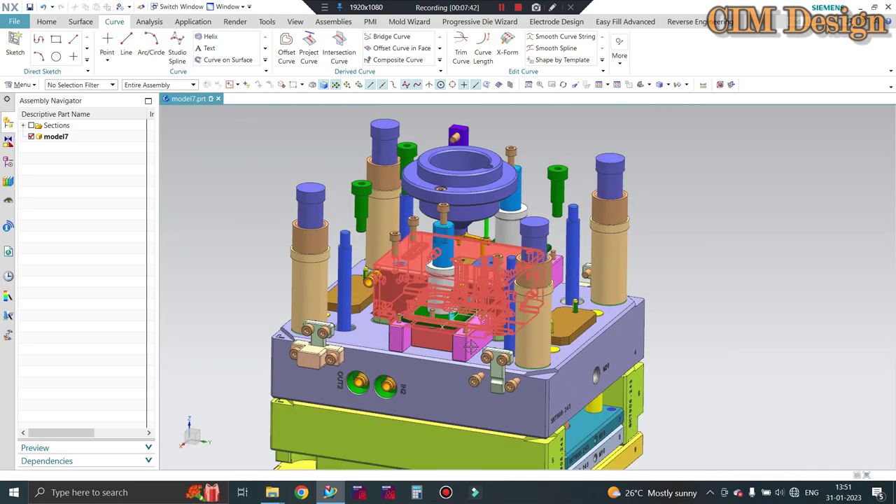
key(ctrl+b)
scroll(483, 308, up, 2)
mouse_move(483, 308)
middle_down()
mouse_move(462, 324)
mouse_move(448, 302)
middle_up()
scroll(446, 300, up, 2)
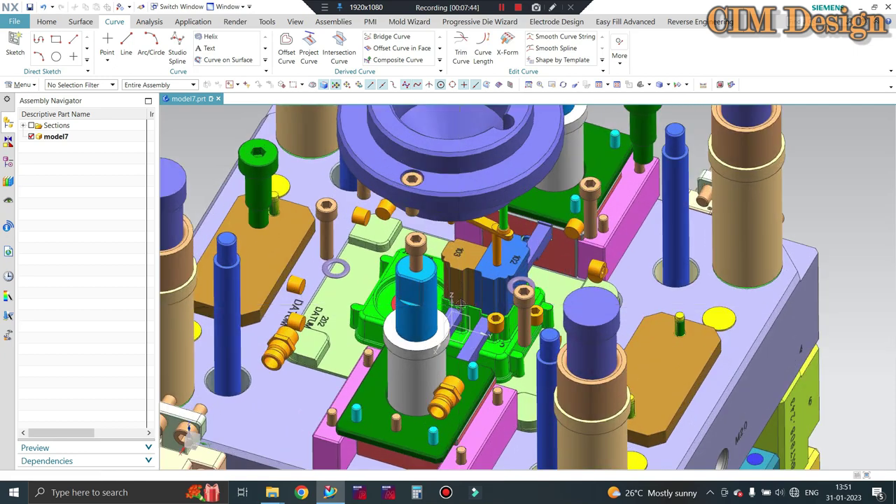
scroll(447, 300, up, 1)
scroll(447, 300, up, 1)
scroll(446, 299, up, 1)
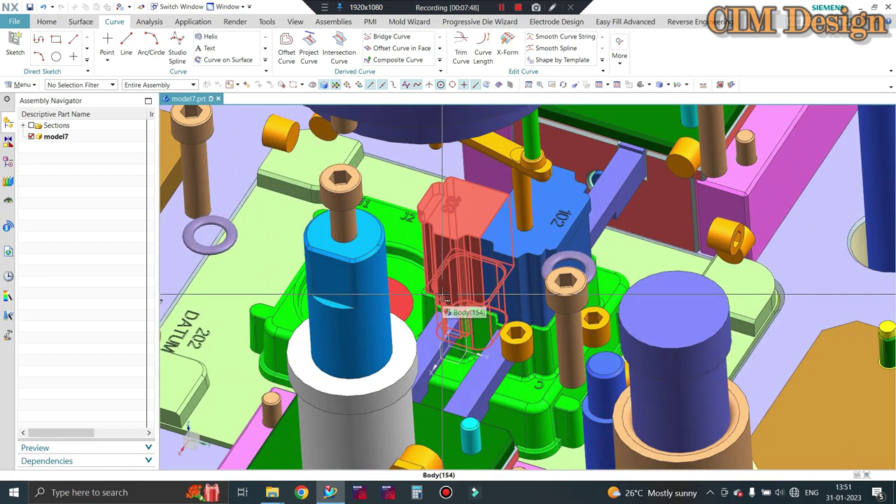
scroll(446, 300, down, 1)
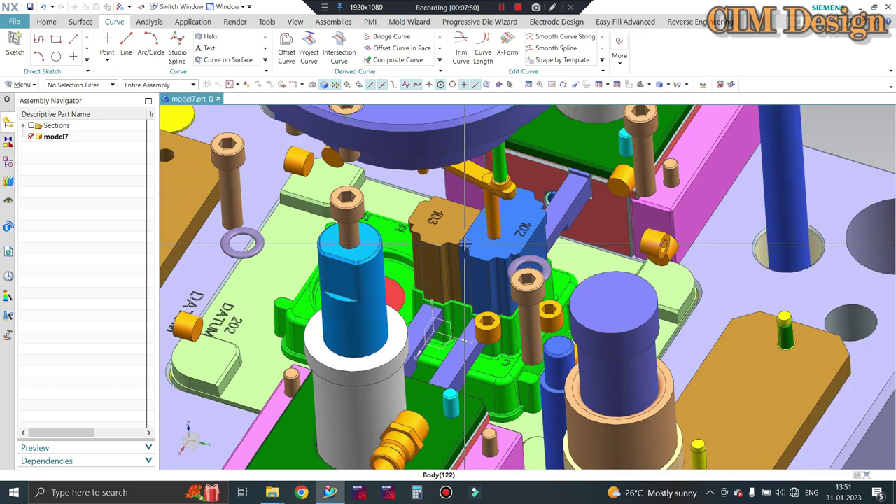
scroll(379, 316, down, 1)
scroll(447, 301, up, 1)
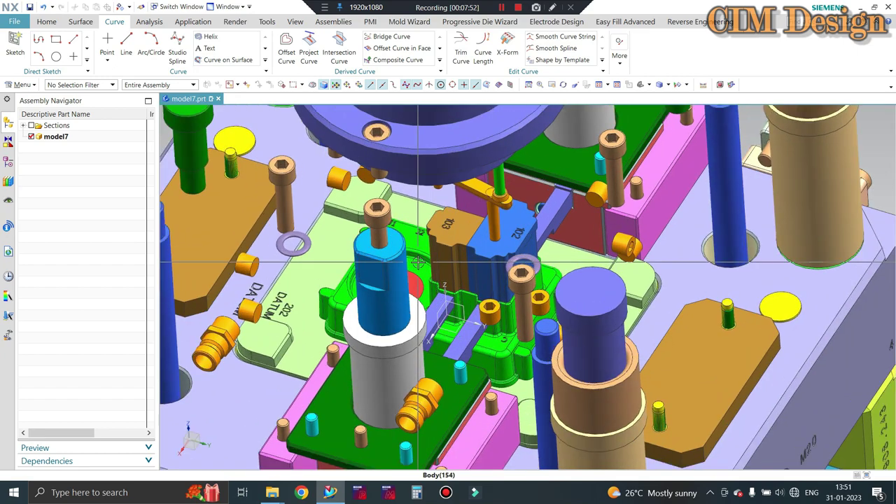
middle_drag(448, 300, 467, 296)
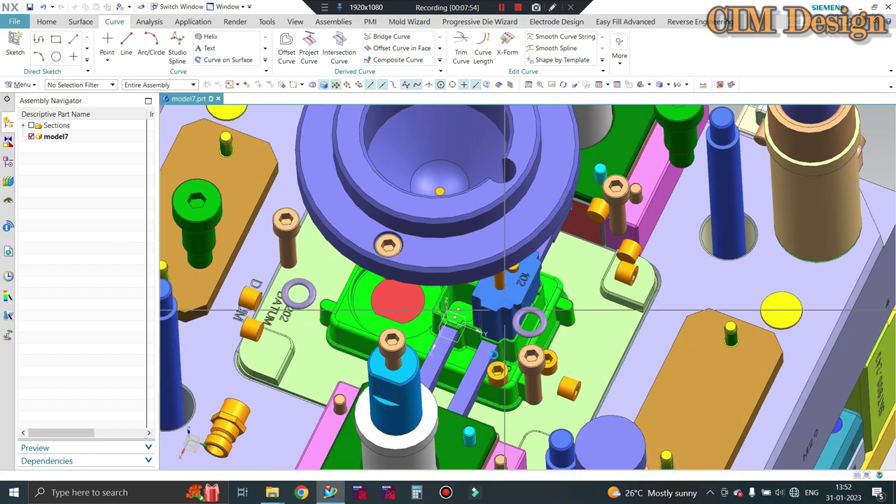
scroll(498, 329, down, 2)
middle_drag(499, 329, 475, 316)
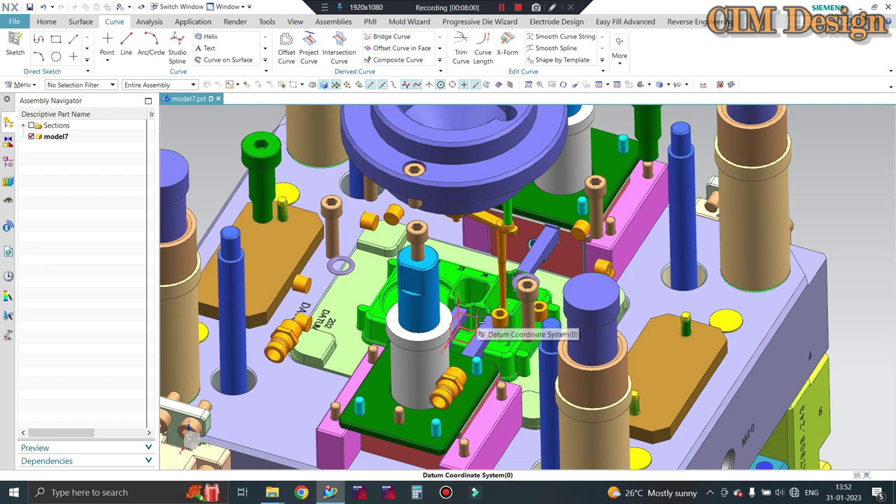
scroll(480, 318, down, 1)
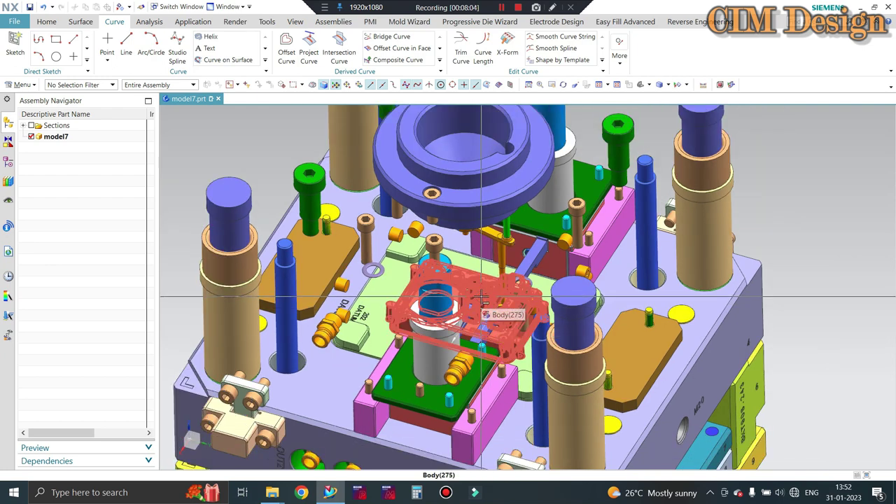
scroll(481, 298, down, 1)
scroll(489, 287, up, 1)
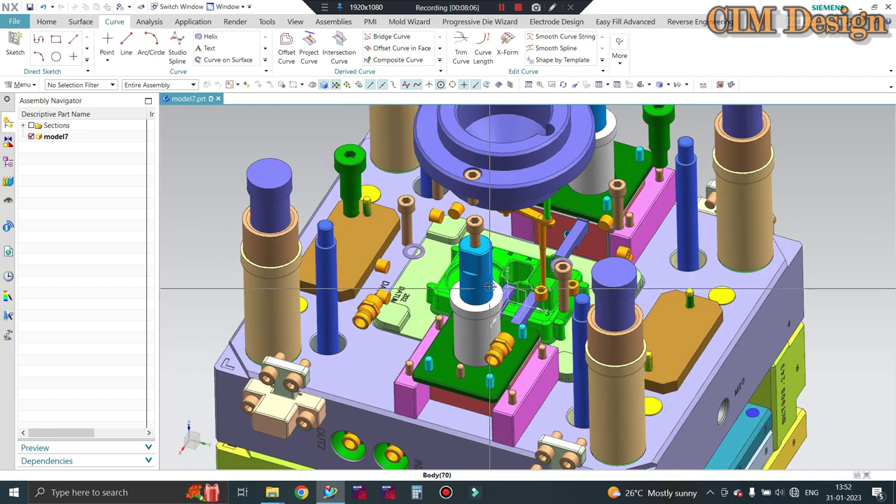
scroll(488, 287, up, 1)
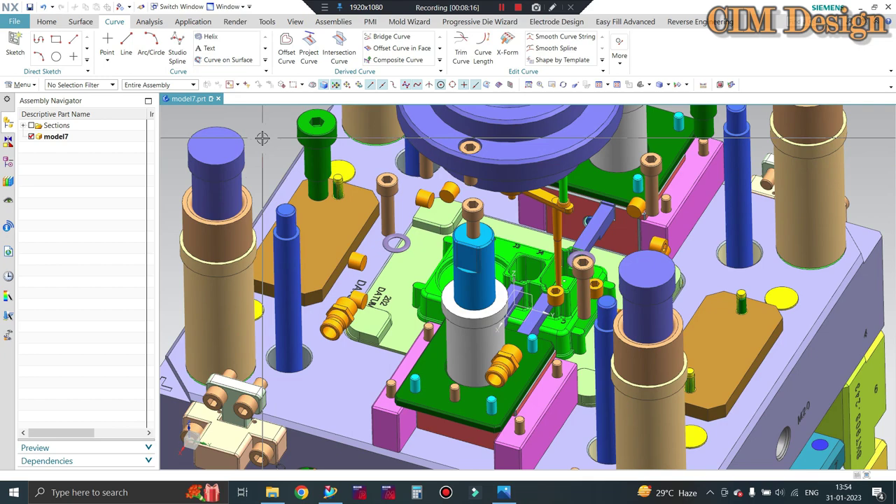
mouse_move(503, 492)
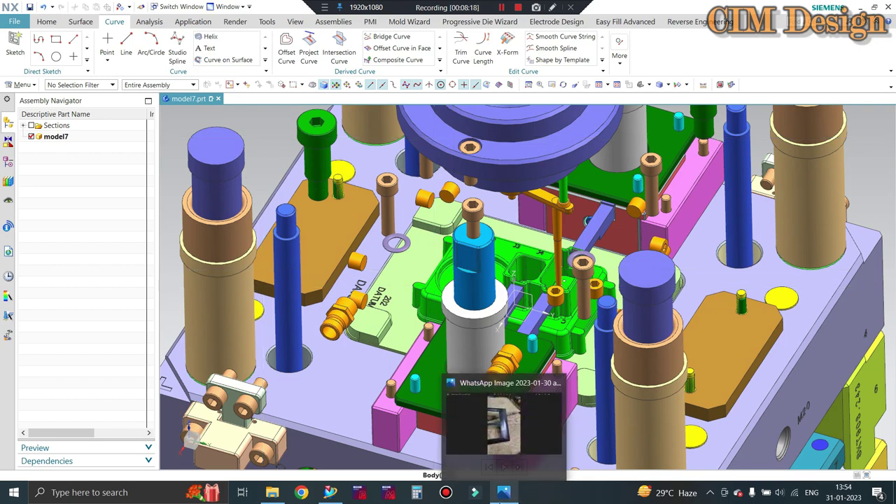
Step: Browse the three Photos images of the dark blue plastic frame, then return to NX
click(503, 420)
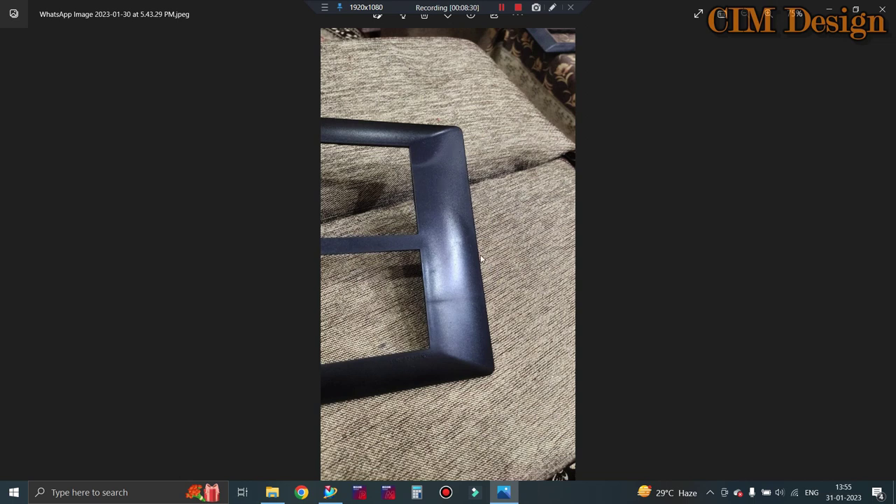
key(Right)
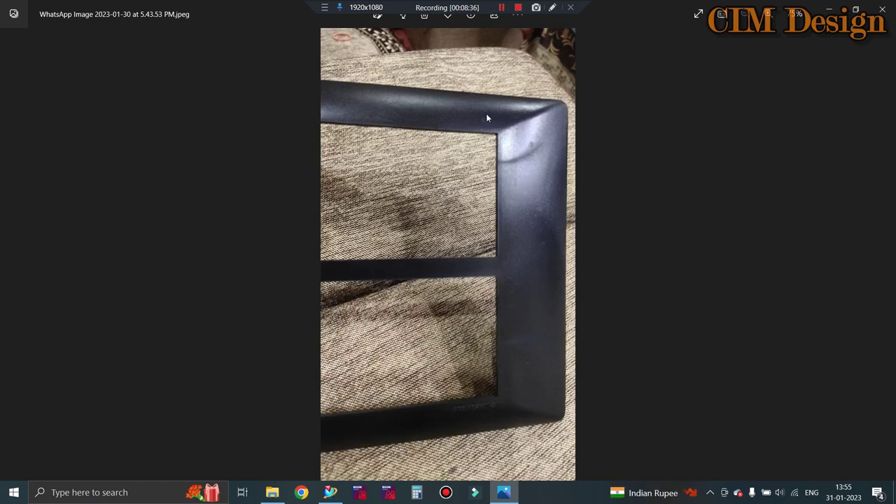
key(Right)
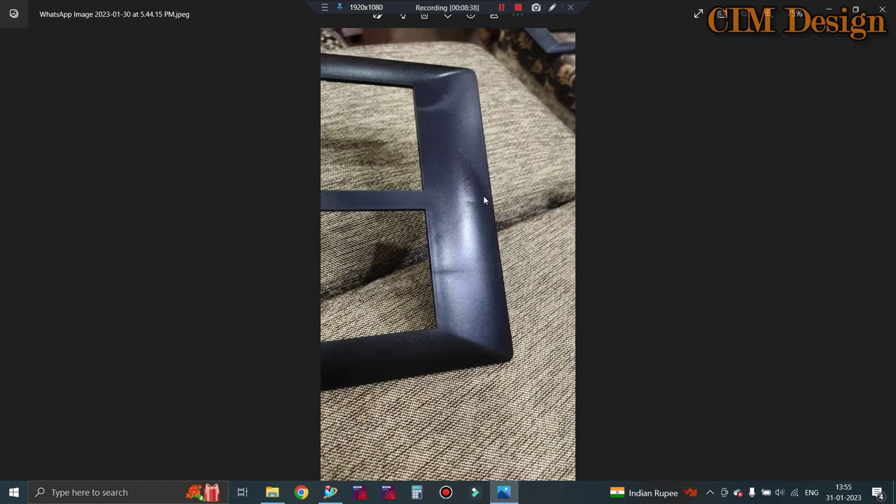
click(339, 494)
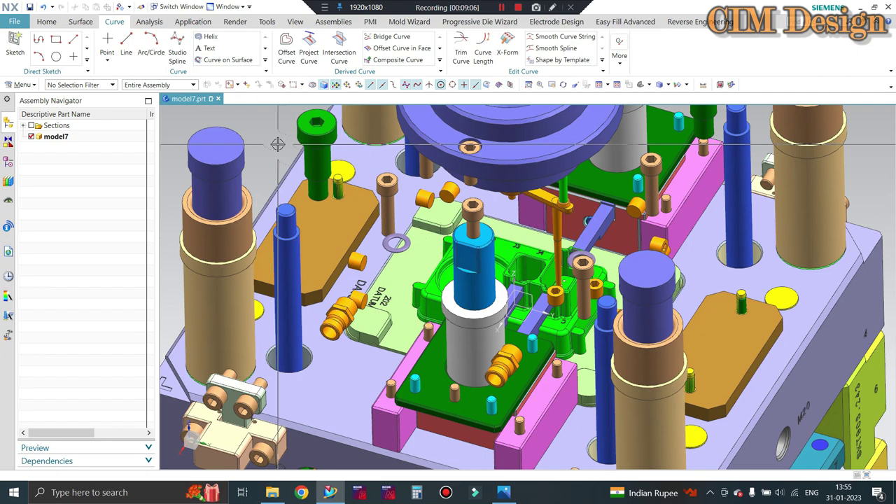
Step: Select the green cavity insert and orbit the model to view it from new angles
scroll(553, 273, up, 1)
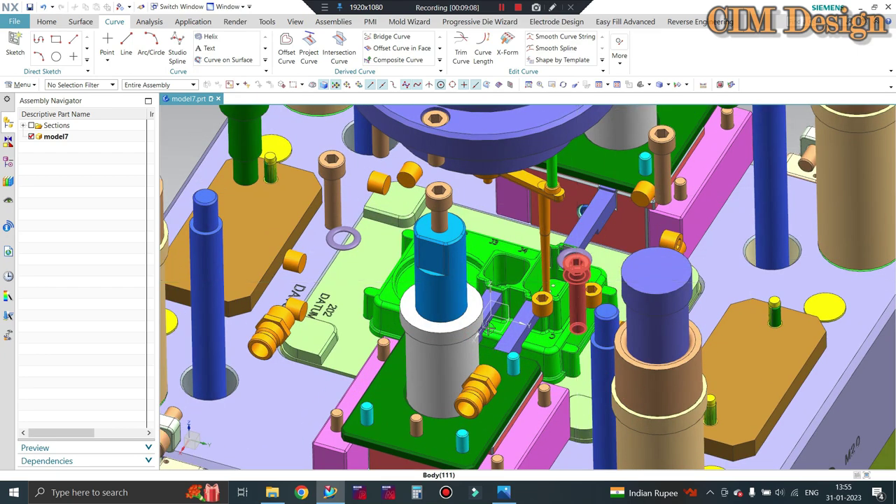
scroll(517, 300, up, 1)
click(518, 300)
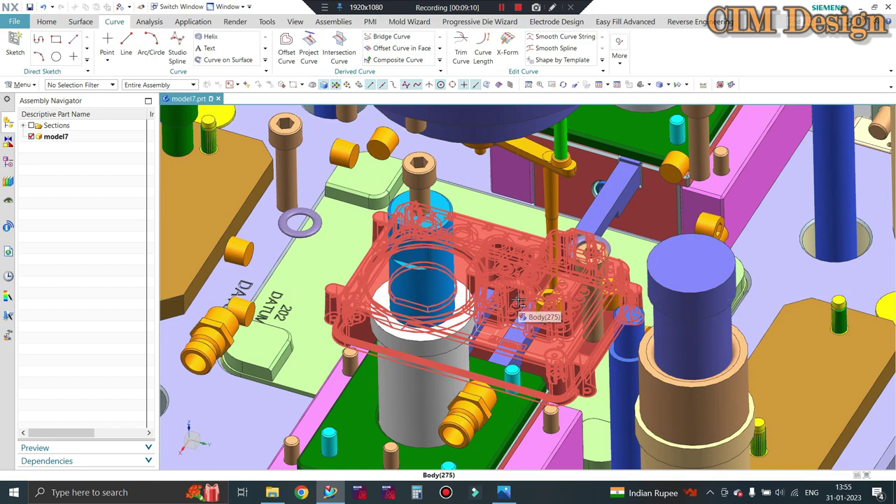
scroll(518, 299, down, 1)
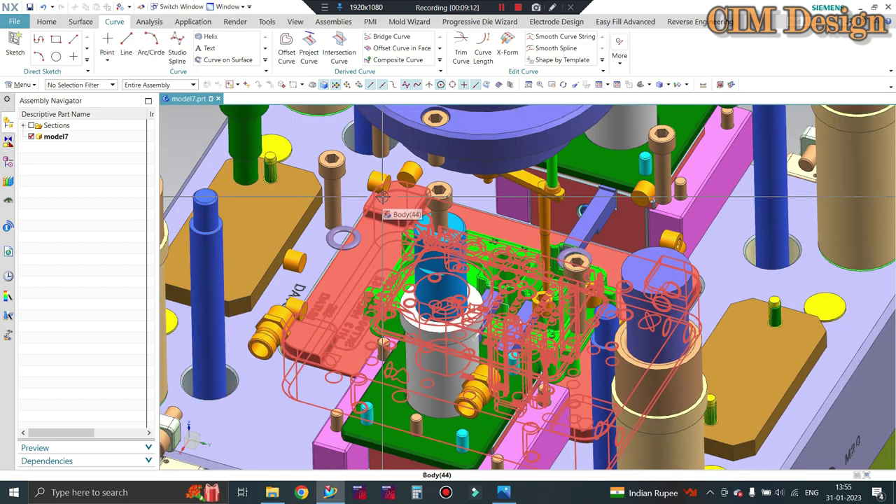
mouse_move(416, 231)
middle_down()
mouse_move(569, 276)
mouse_move(517, 343)
middle_up()
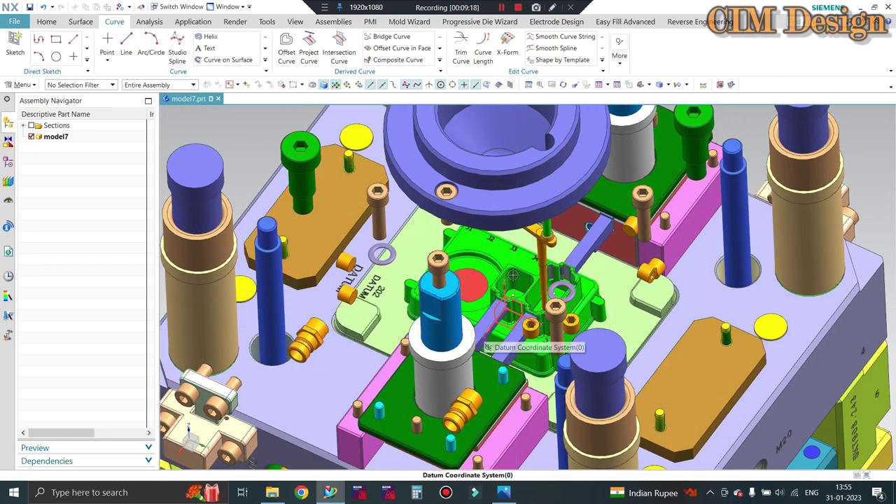
scroll(509, 348, up, 2)
scroll(505, 266, up, 1)
middle_drag(505, 266, 523, 290)
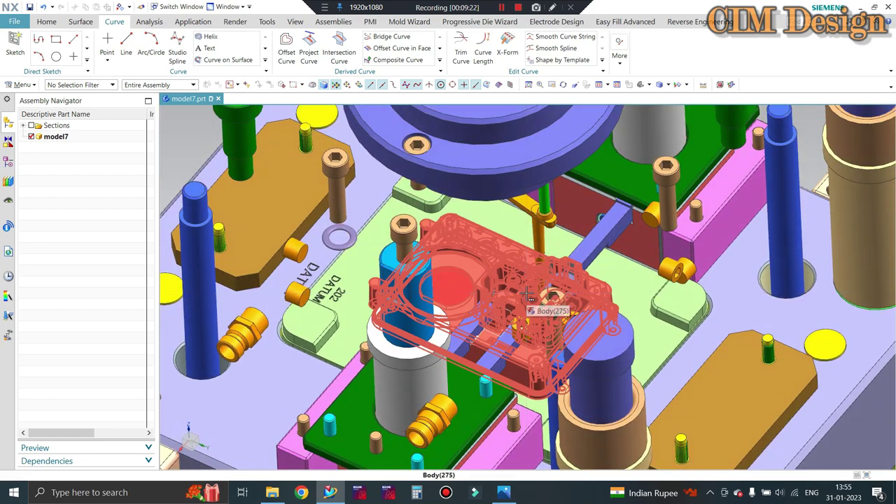
Step: Zoom out and orbit around the opened mold's core side with the green insert
scroll(503, 294, down, 2)
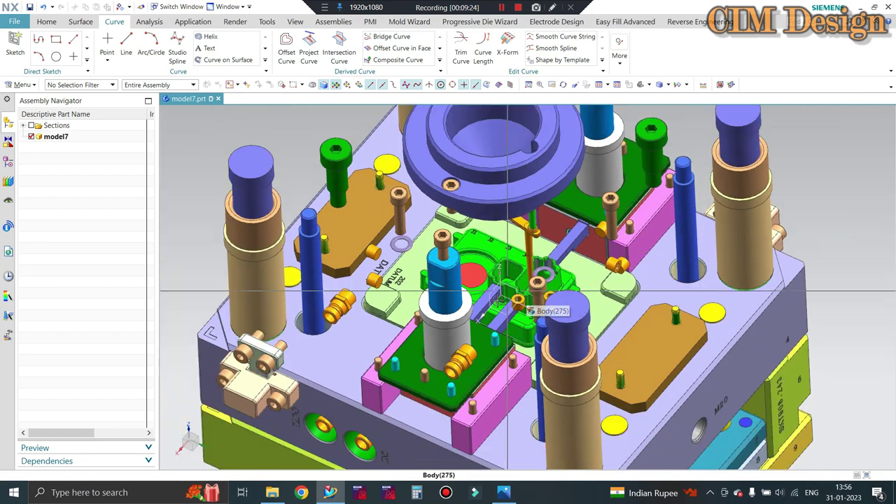
scroll(504, 296, up, 2)
scroll(586, 262, up, 2)
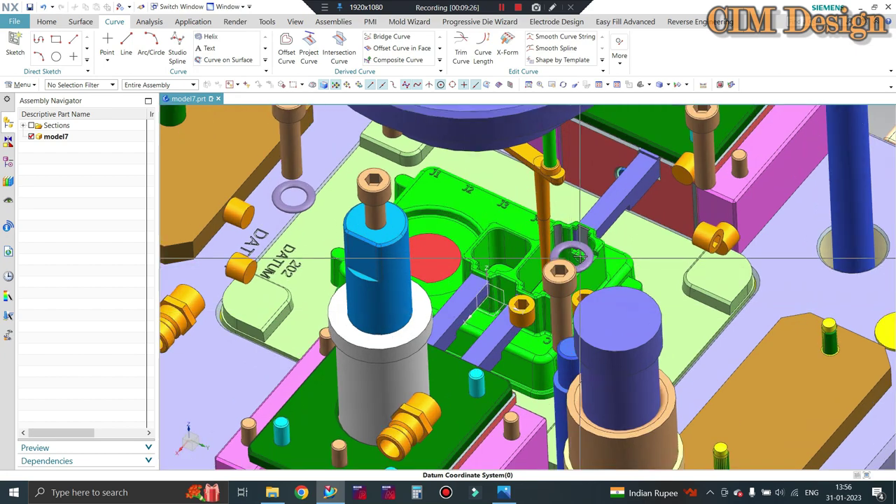
scroll(566, 252, up, 1)
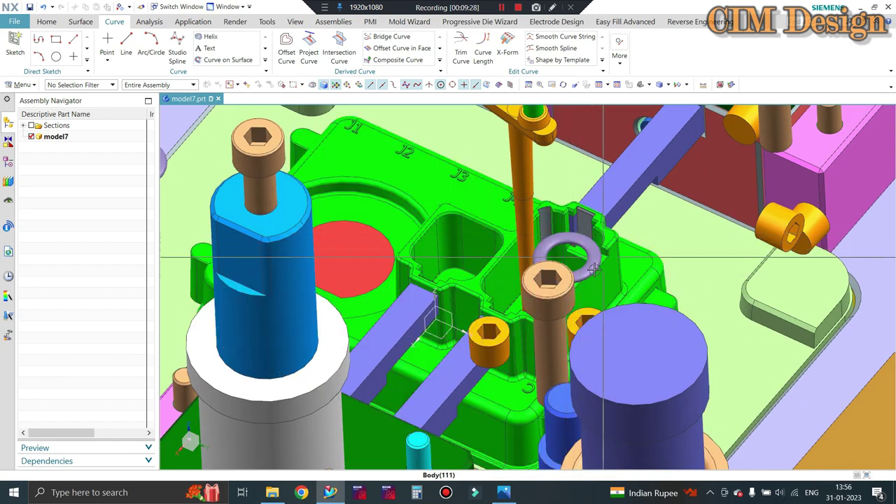
scroll(531, 238, down, 2)
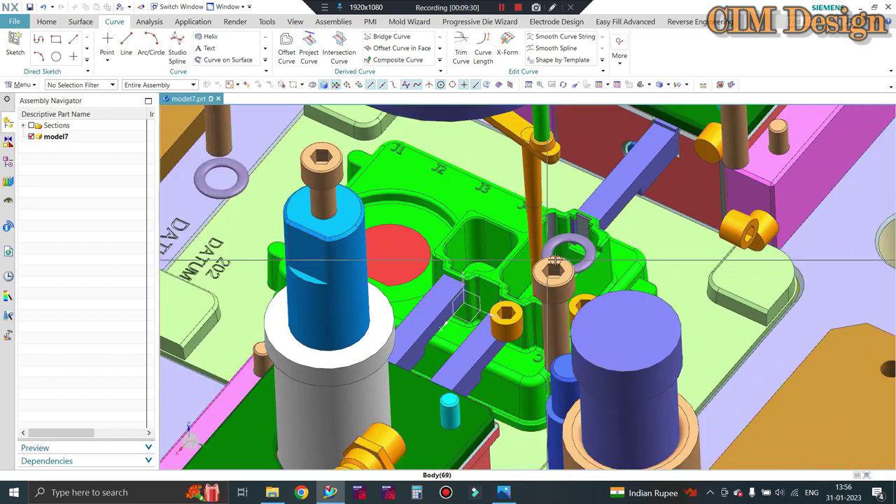
scroll(517, 235, down, 2)
mouse_move(490, 231)
middle_down()
mouse_move(463, 224)
mouse_move(494, 307)
mouse_move(423, 336)
mouse_move(476, 321)
middle_up()
scroll(493, 306, down, 2)
scroll(424, 336, up, 1)
scroll(424, 335, up, 3)
scroll(476, 321, up, 2)
Step: Hide every body except the green cavity insert and orange pin via Invert Selection
key(ctrl+b)
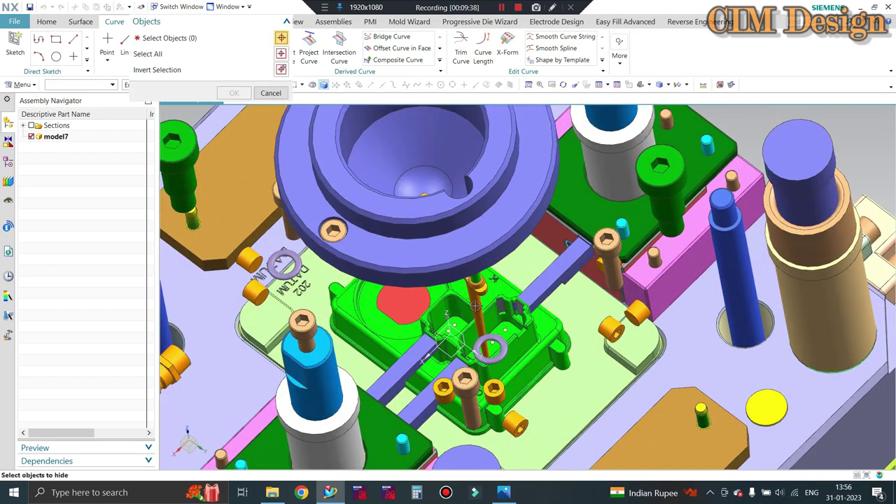
scroll(477, 321, up, 2)
scroll(476, 321, up, 1)
click(463, 370)
click(459, 370)
scroll(459, 370, down, 1)
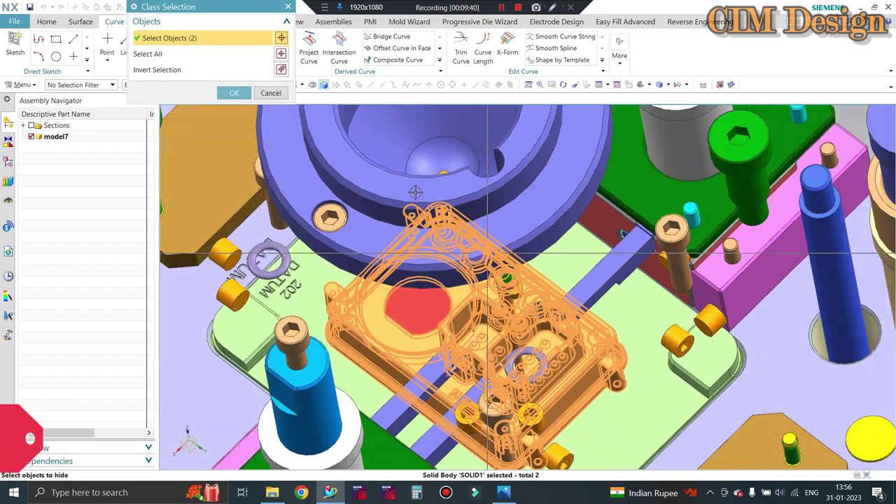
scroll(460, 371, down, 1)
scroll(459, 370, down, 3)
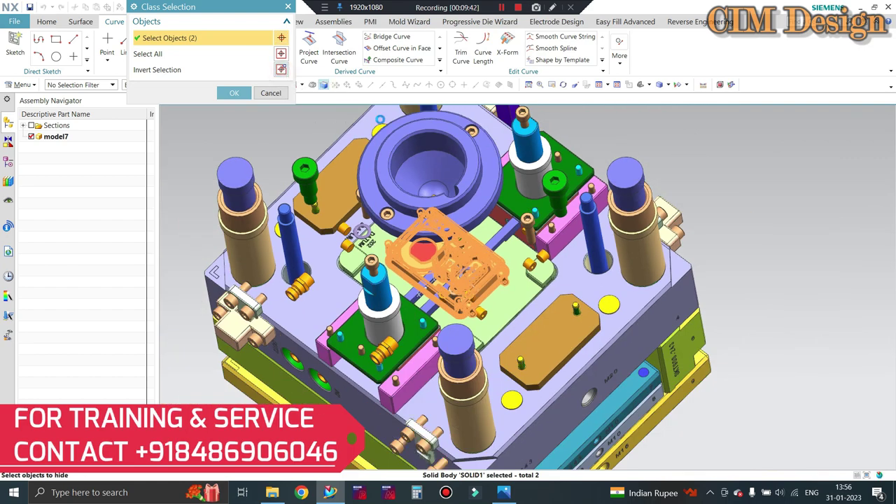
click(280, 69)
click(234, 92)
Step: Orbit the isolated insert and runner pin to a near-front view
middle_drag(620, 228, 615, 428)
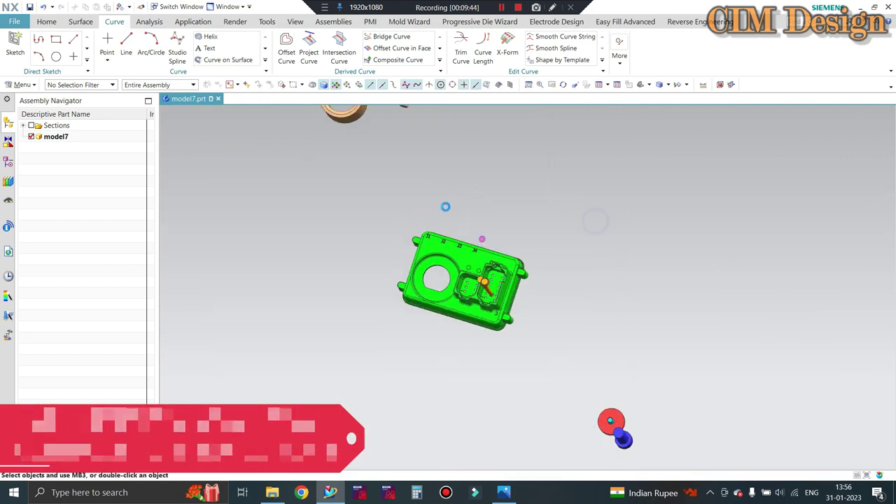
scroll(769, 400, up, 3)
mouse_move(769, 400)
middle_down()
mouse_move(525, 333)
mouse_move(530, 189)
middle_up()
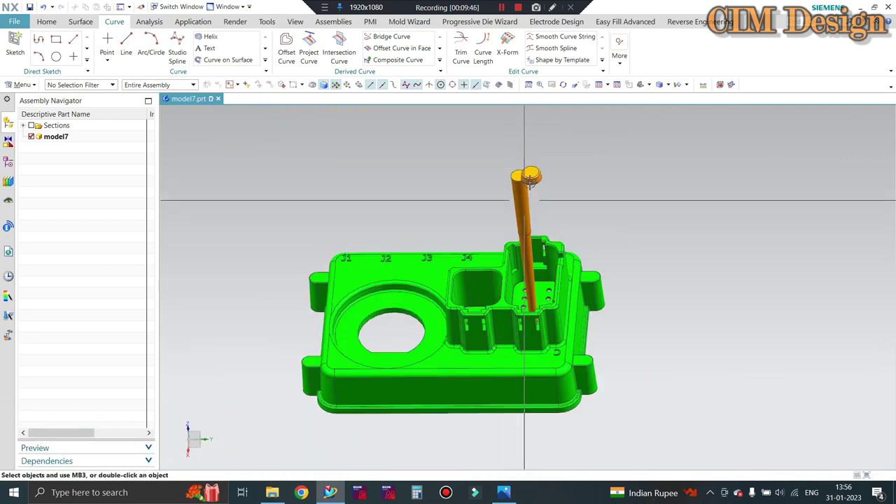
scroll(530, 189, up, 5)
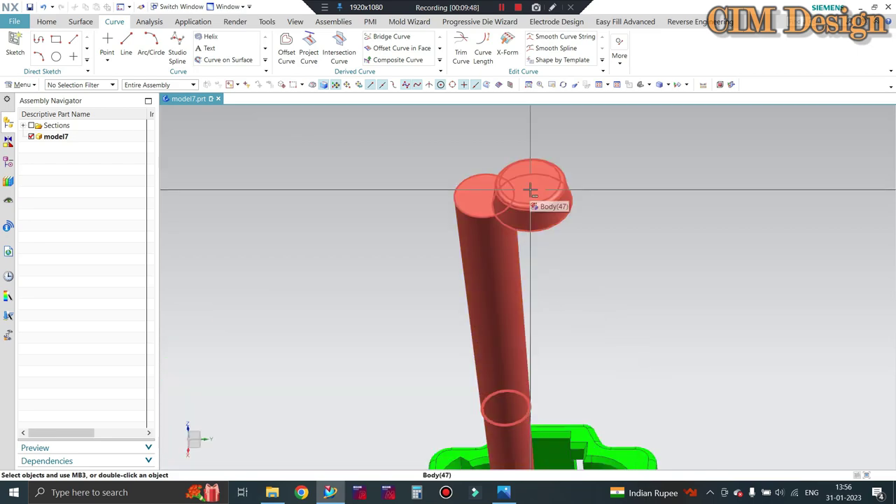
scroll(530, 189, down, 3)
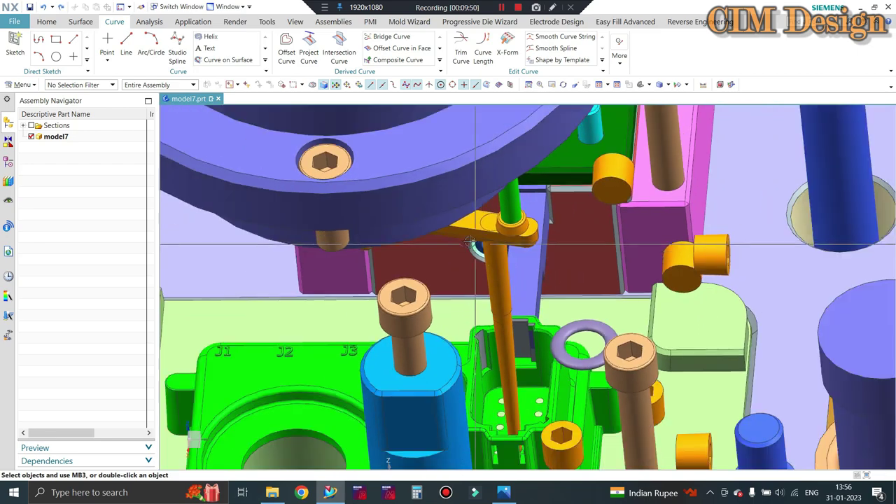
mouse_move(536, 200)
middle_down()
mouse_move(467, 223)
mouse_move(483, 235)
mouse_move(469, 240)
middle_up()
scroll(487, 237, down, 3)
scroll(486, 237, up, 2)
scroll(486, 236, down, 2)
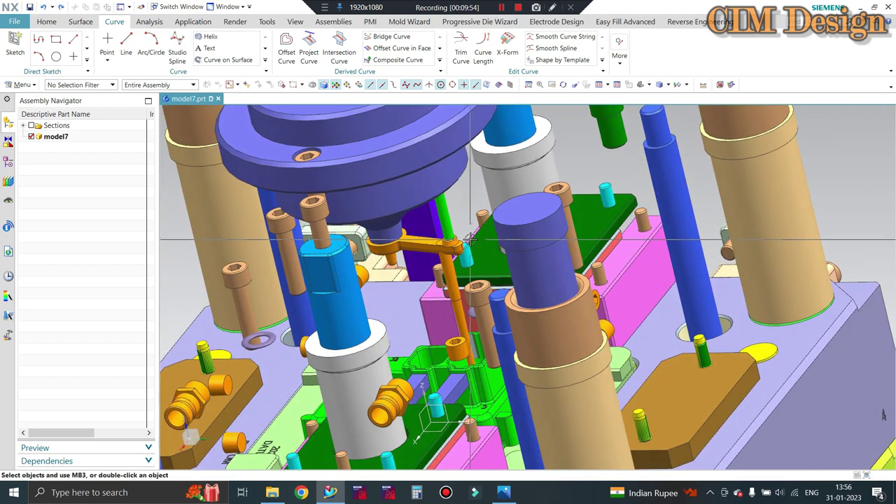
Step: Re-isolate the blue sprue bushing, orange runner pieces and green insert, viewed from the side
key(ctrl+b)
click(451, 241)
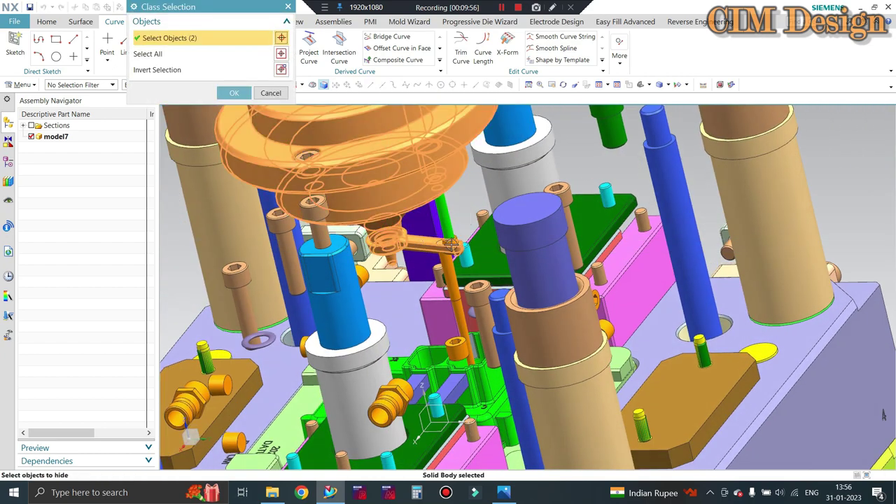
click(455, 247)
click(448, 224)
click(427, 392)
click(420, 378)
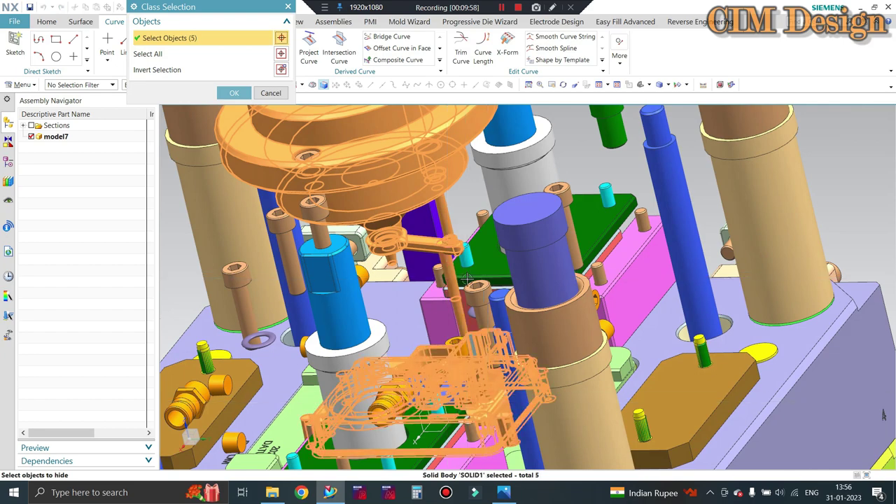
middle_drag(420, 378, 510, 268)
key(Home)
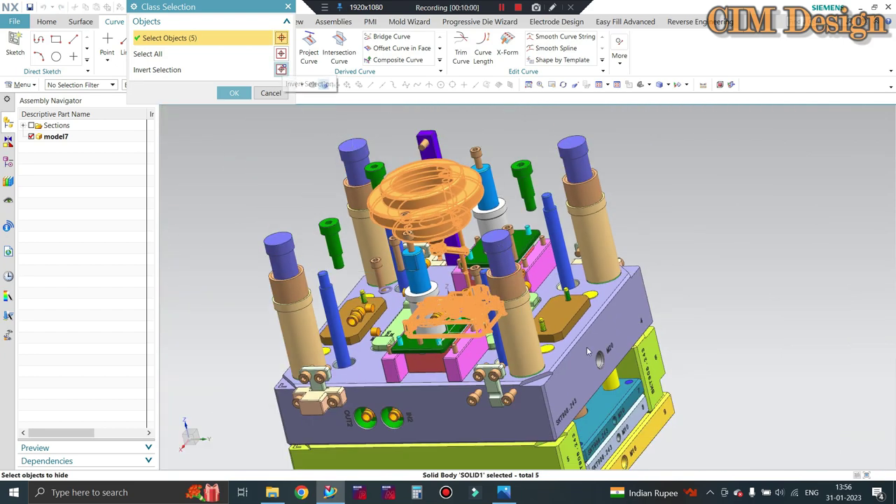
click(280, 70)
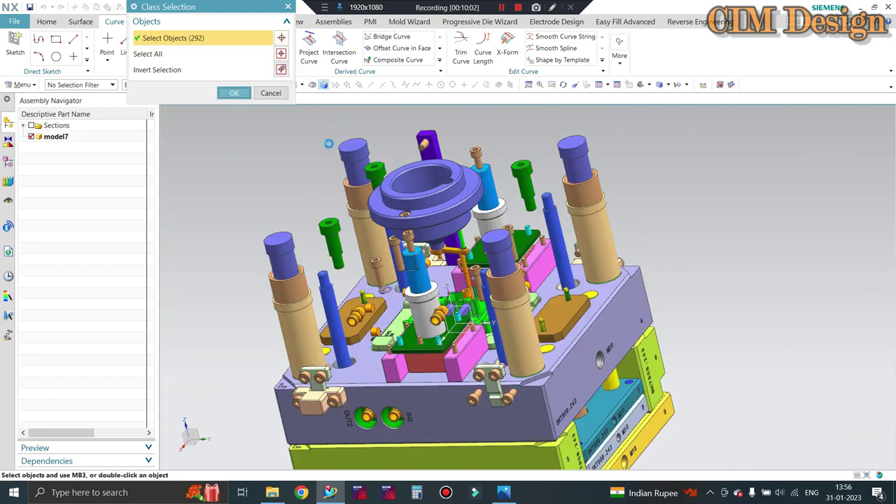
mouse_move(328, 143)
middle_down()
mouse_move(550, 307)
mouse_move(552, 194)
middle_up()
mouse_move(497, 275)
middle_down()
mouse_move(435, 269)
mouse_move(376, 301)
middle_up()
Step: Orbit and zoom around the sprue bushing to see its top and a side-on view
scroll(377, 301, up, 5)
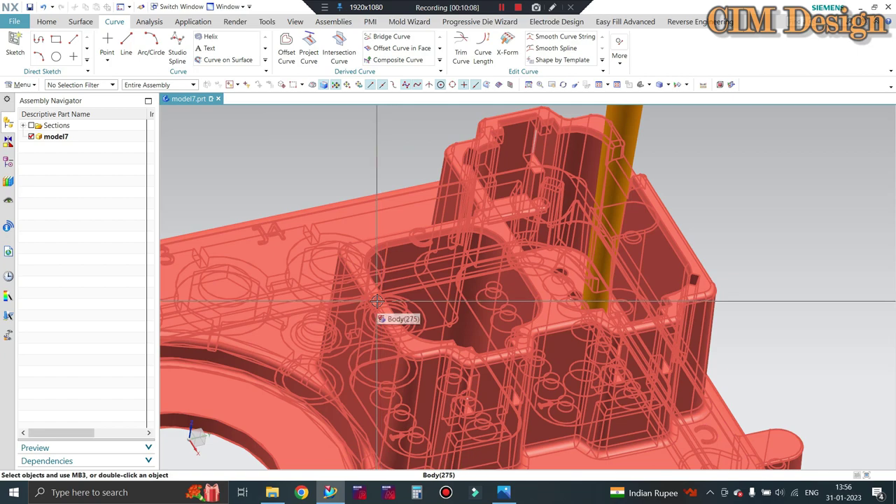
scroll(440, 291, down, 2)
scroll(548, 278, down, 4)
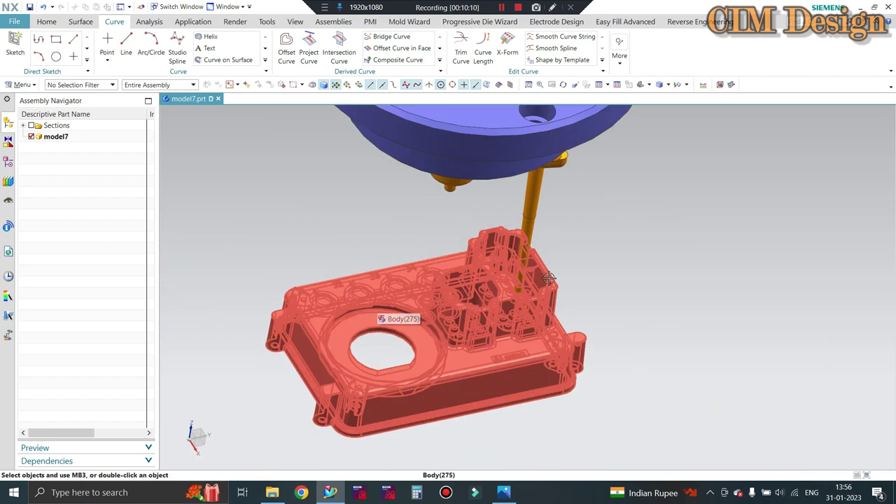
mouse_move(548, 278)
middle_down()
mouse_move(476, 248)
mouse_move(490, 274)
middle_up()
scroll(490, 273, down, 3)
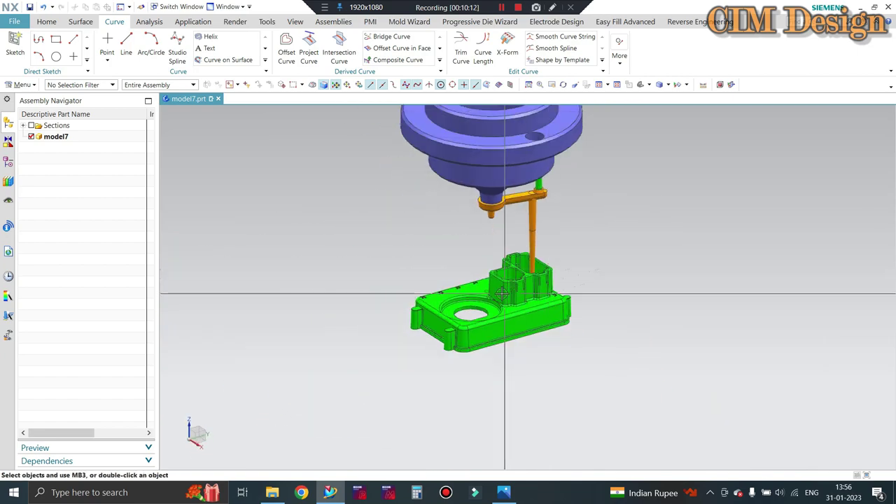
scroll(500, 311, up, 2)
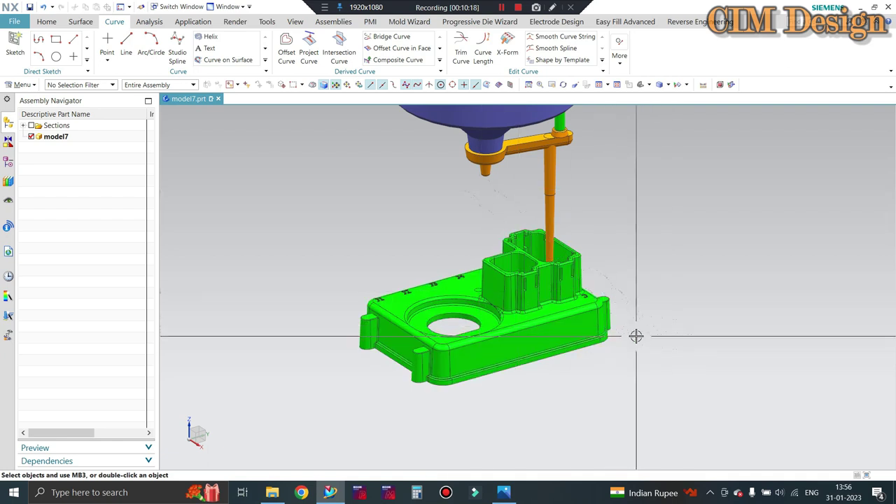
scroll(583, 270, down, 2)
scroll(576, 200, down, 2)
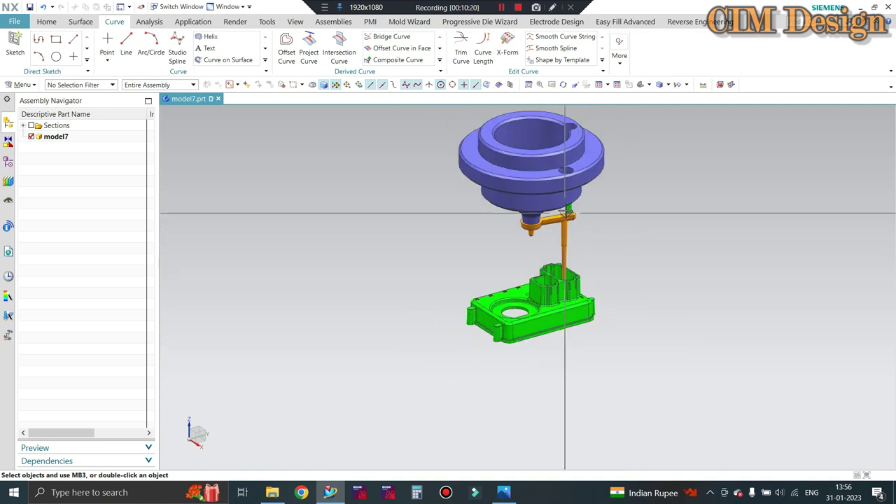
scroll(600, 215, up, 3)
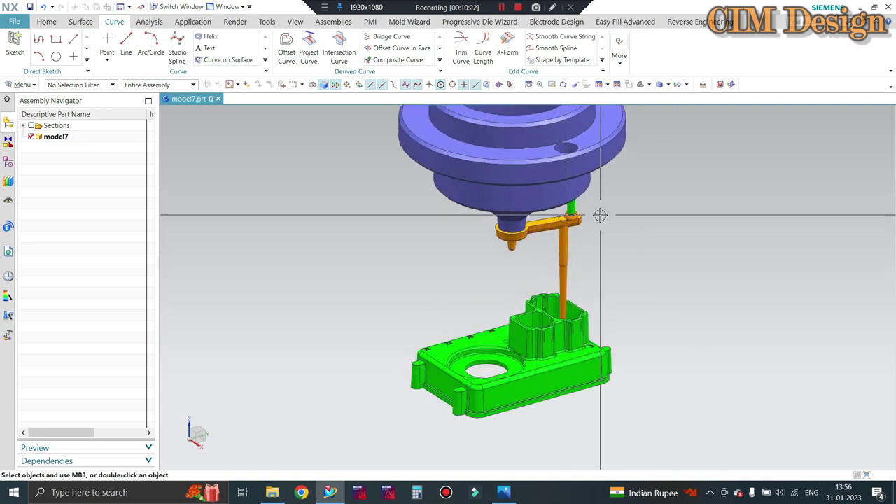
scroll(599, 215, down, 1)
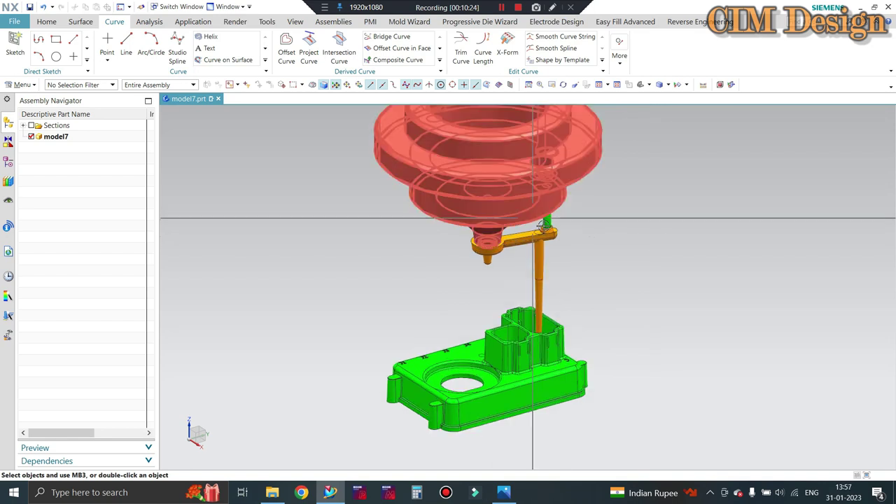
scroll(602, 279, up, 2)
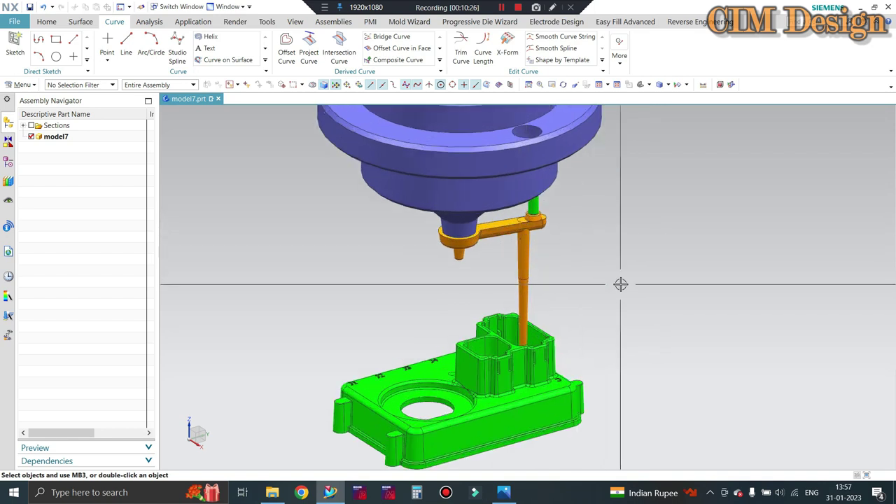
scroll(550, 280, down, 3)
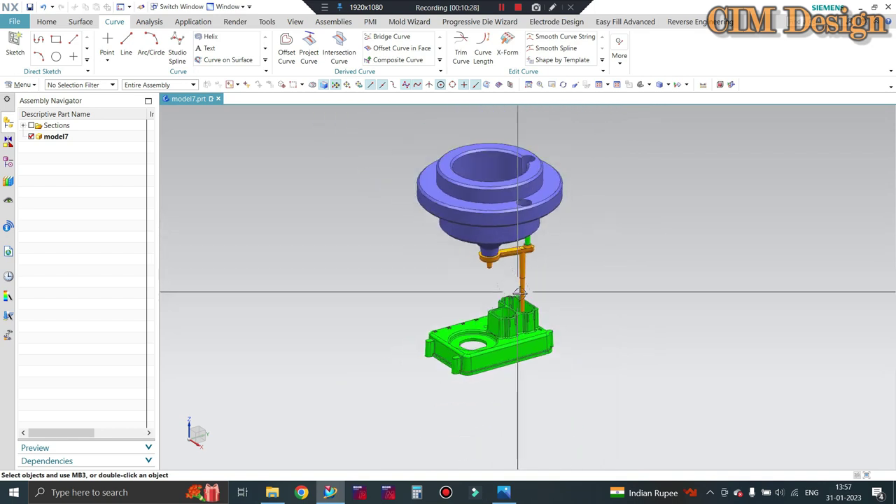
middle_drag(550, 280, 545, 259)
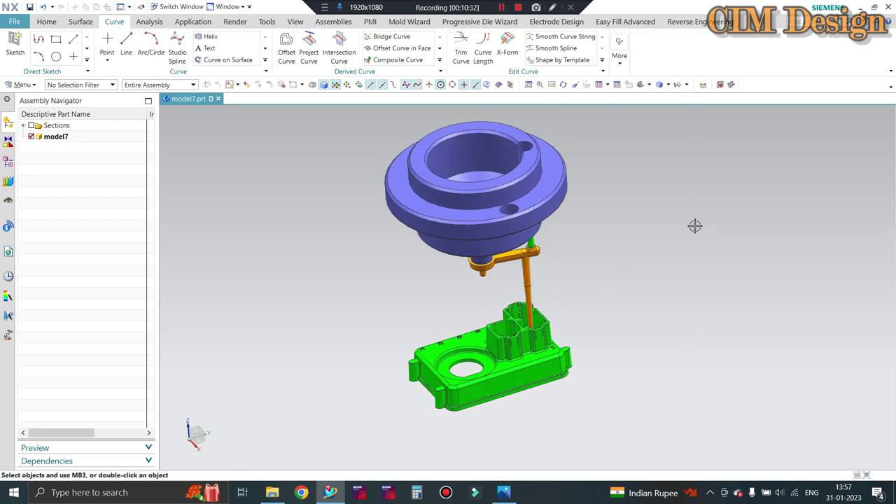
middle_drag(560, 260, 553, 231)
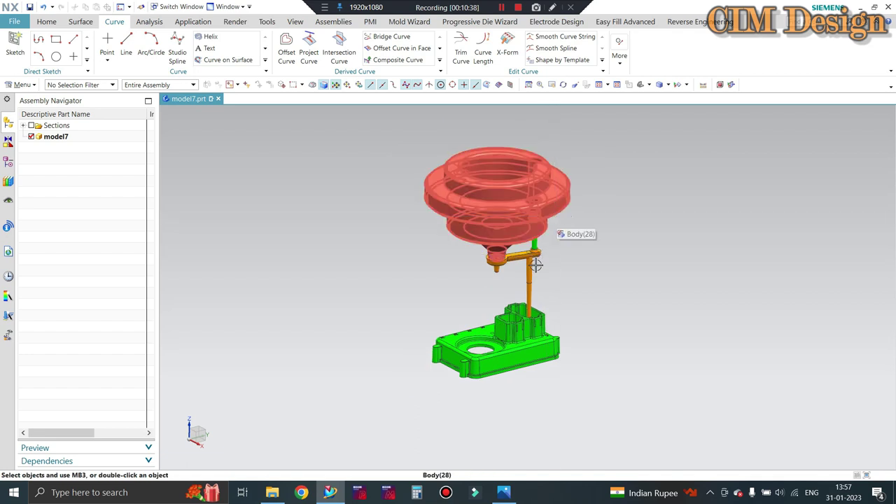
middle_drag(552, 243, 521, 223)
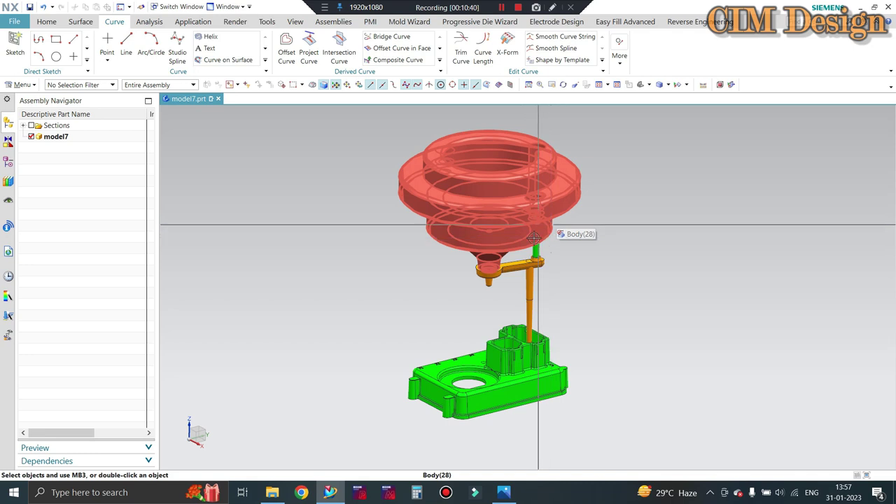
scroll(568, 215, up, 1)
scroll(567, 215, up, 1)
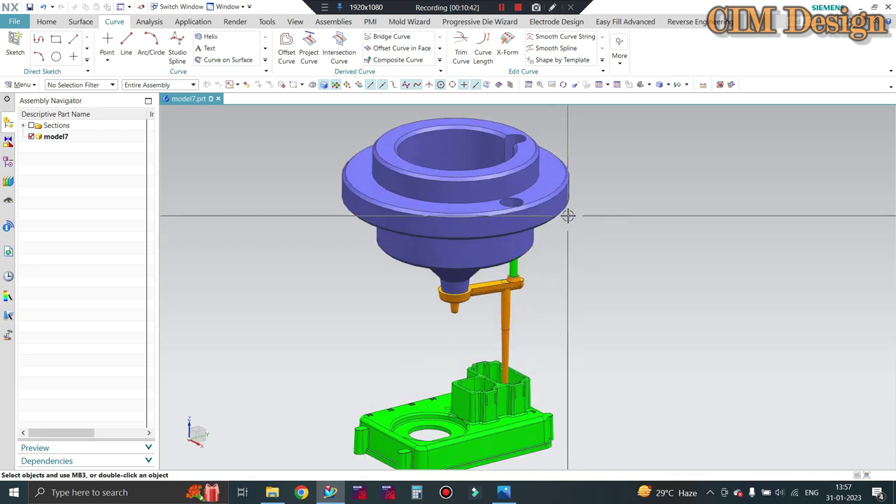
scroll(560, 220, down, 1)
scroll(521, 297, up, 1)
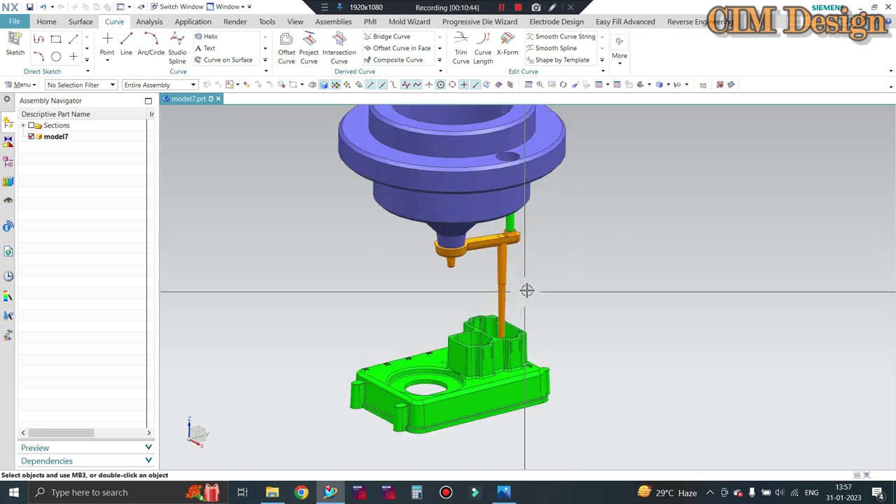
scroll(532, 297, down, 1)
scroll(542, 263, up, 1)
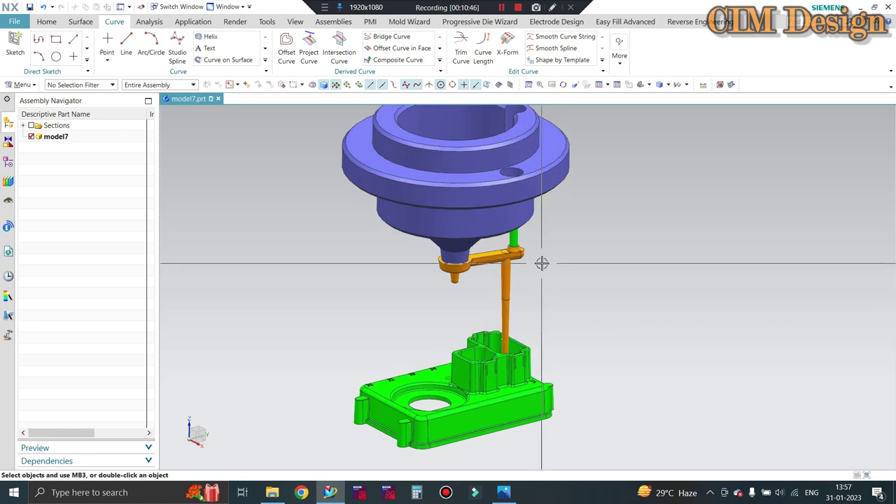
scroll(522, 278, down, 1)
scroll(490, 275, up, 1)
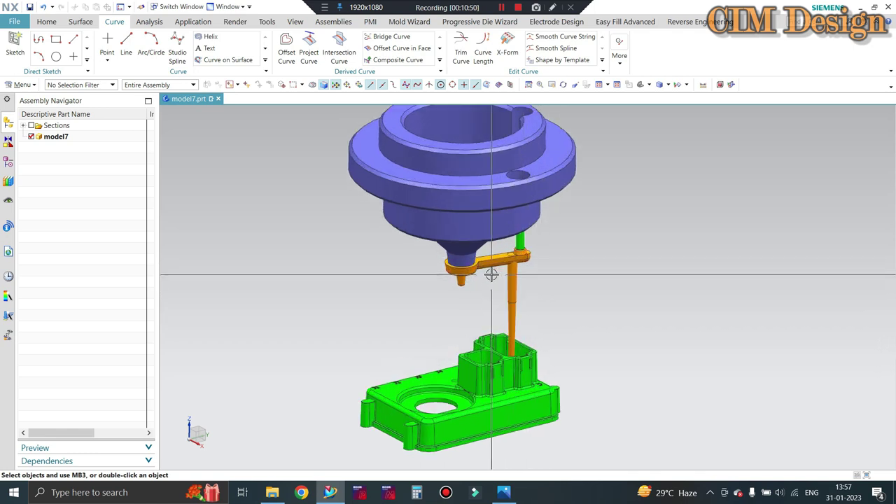
Step: Orbit the runner and green insert to a new angle and zoom in and out on them
mouse_move(491, 274)
middle_down()
mouse_move(537, 296)
mouse_move(533, 349)
mouse_move(525, 308)
middle_up()
scroll(524, 304, up, 2)
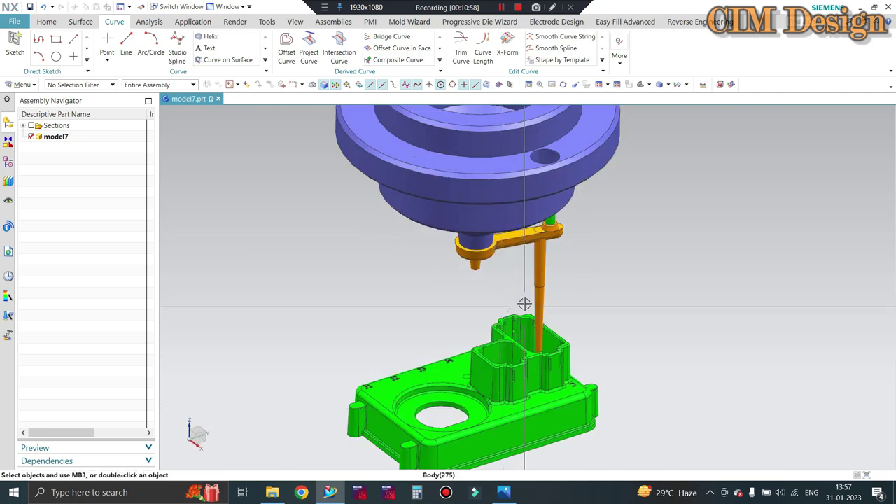
scroll(525, 304, down, 2)
scroll(526, 302, up, 2)
scroll(525, 300, up, 2)
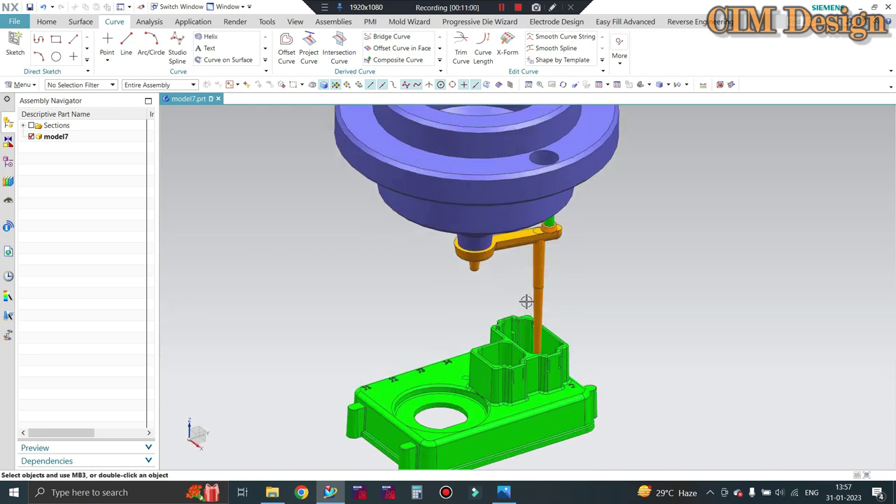
scroll(525, 301, up, 1)
scroll(480, 250, down, 3)
scroll(521, 340, up, 2)
scroll(559, 360, up, 1)
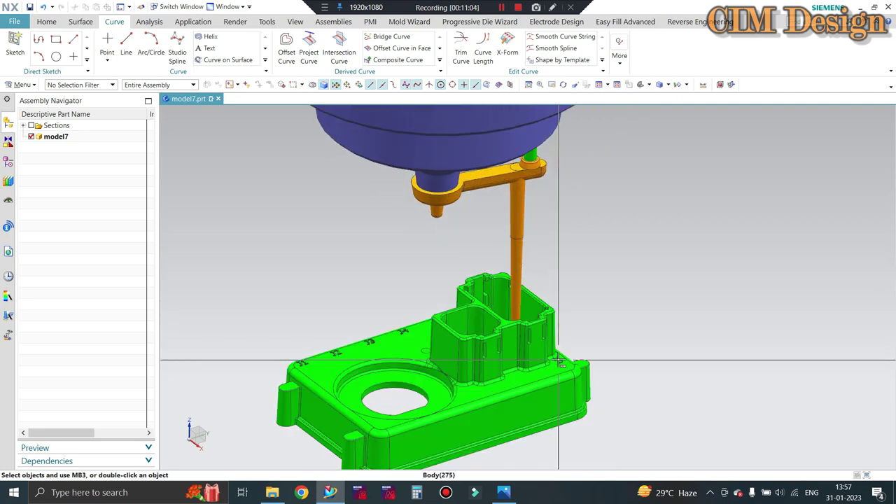
scroll(558, 359, down, 1)
scroll(580, 335, up, 1)
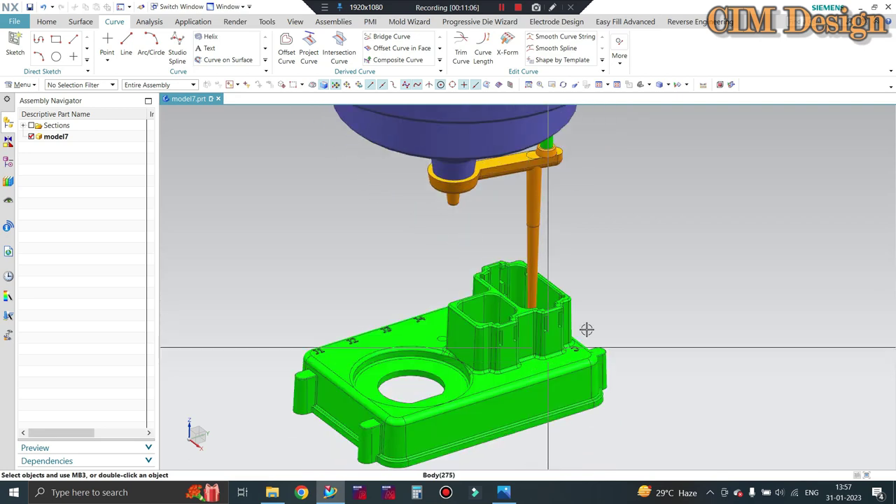
scroll(587, 329, down, 2)
scroll(630, 266, up, 1)
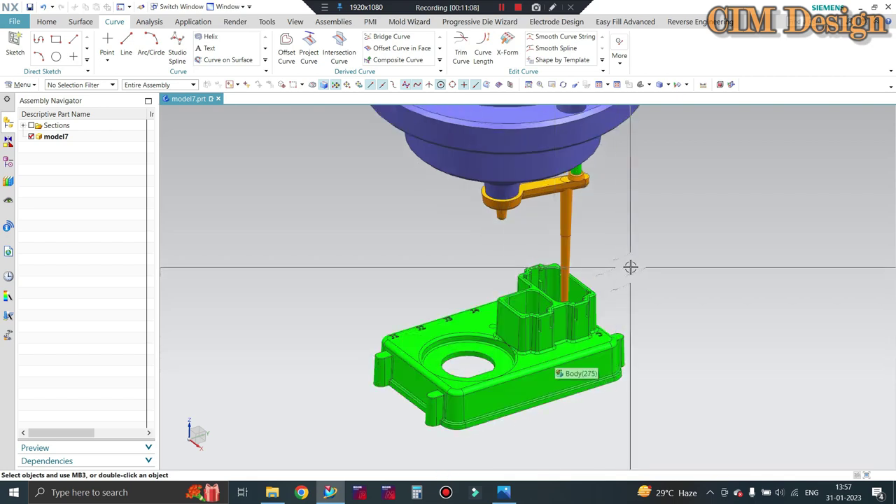
scroll(628, 266, up, 1)
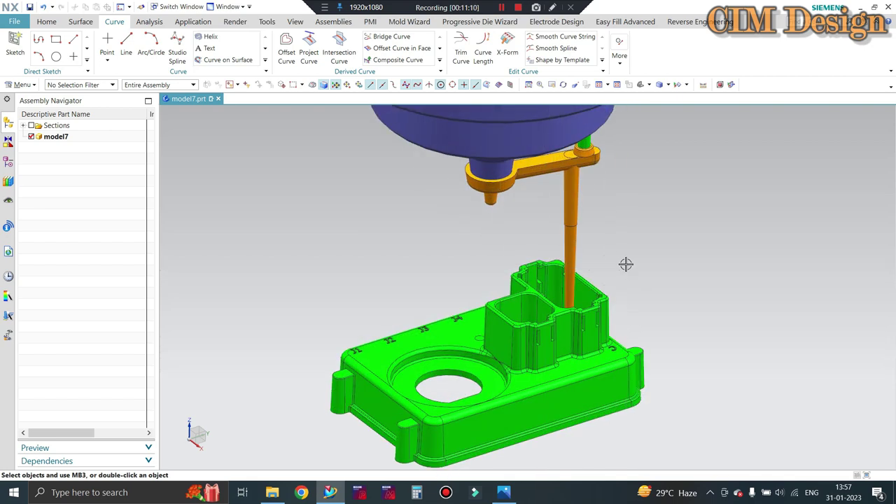
scroll(574, 273, down, 1)
scroll(560, 256, down, 1)
scroll(526, 254, up, 1)
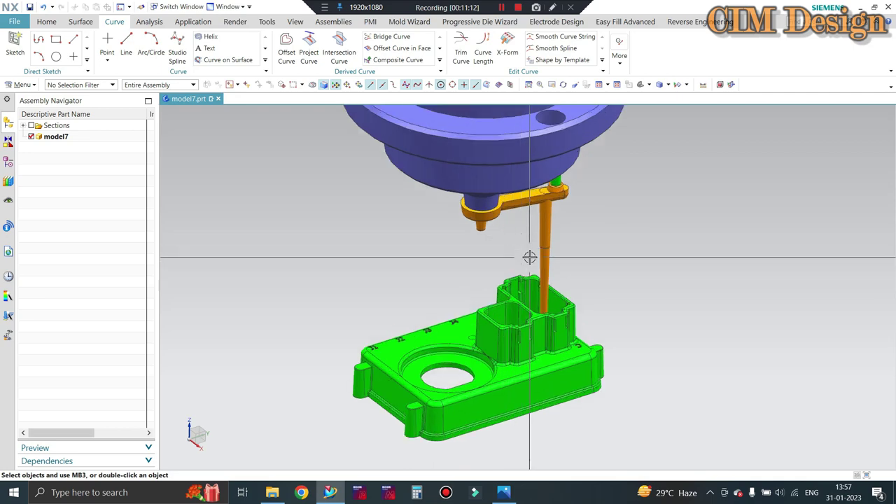
scroll(386, 273, down, 2)
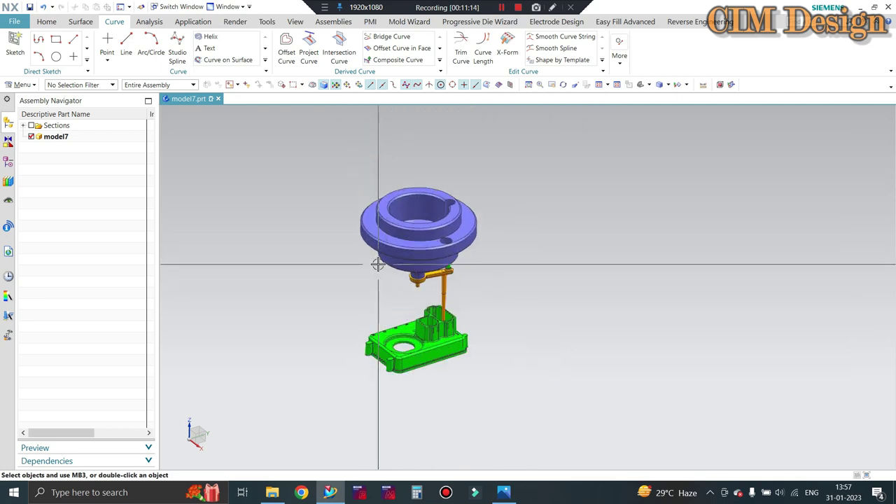
Step: Show all hidden mold components again and fit the whole assembly in view
key(ctrl+shift+u)
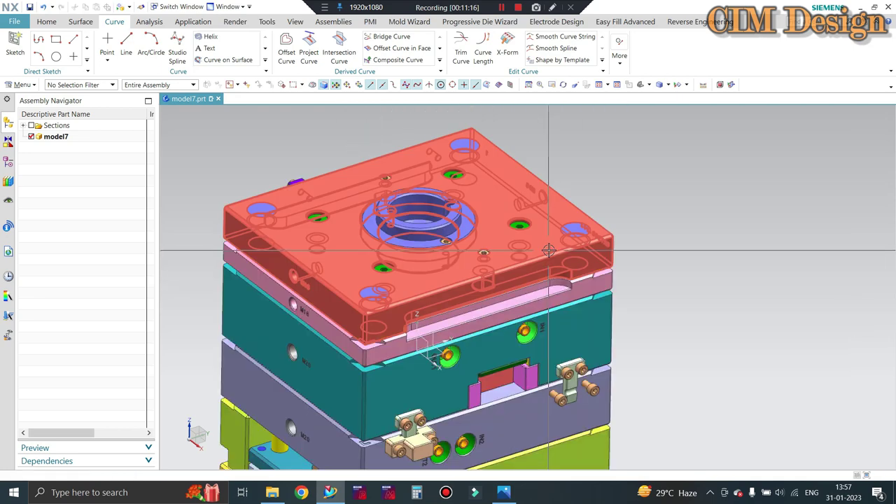
key(ctrl+f)
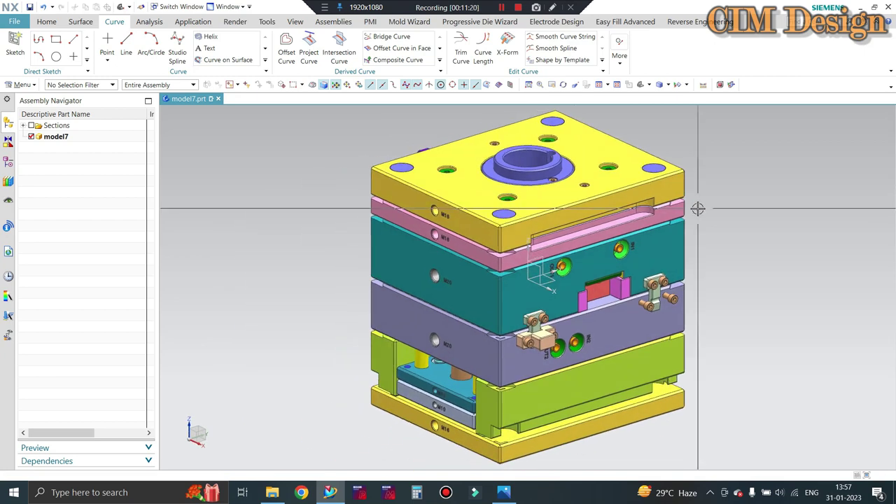
scroll(697, 209, down, 1)
scroll(630, 231, up, 3)
Step: Hide the top clamp plate and look over the exposed core
click(525, 262)
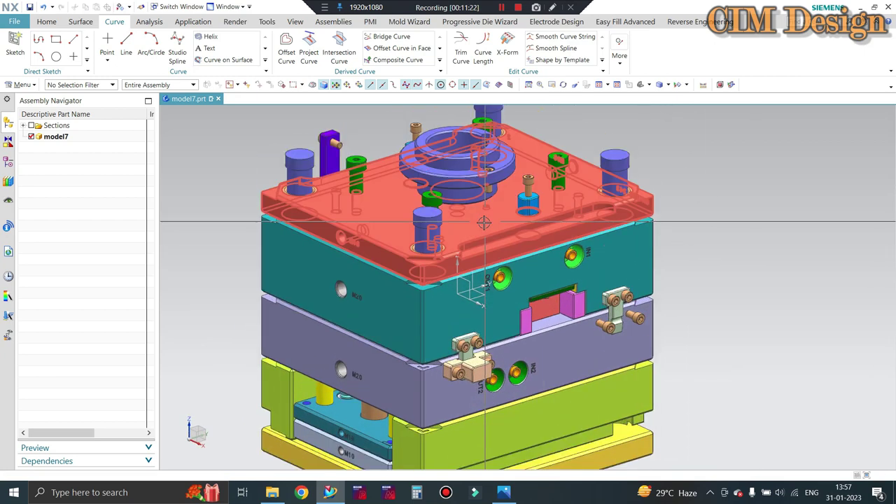
key(ctrl+b)
key(ctrl+b)
scroll(375, 266, down, 3)
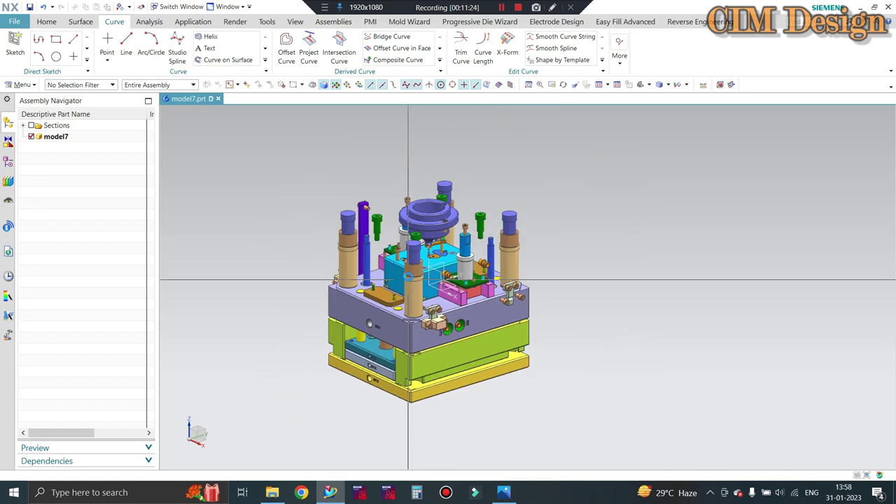
mouse_move(375, 265)
middle_down()
mouse_move(420, 231)
mouse_move(394, 258)
mouse_move(407, 254)
mouse_move(402, 270)
middle_up()
scroll(394, 258, up, 5)
scroll(394, 258, up, 2)
scroll(394, 257, down, 2)
scroll(394, 257, down, 3)
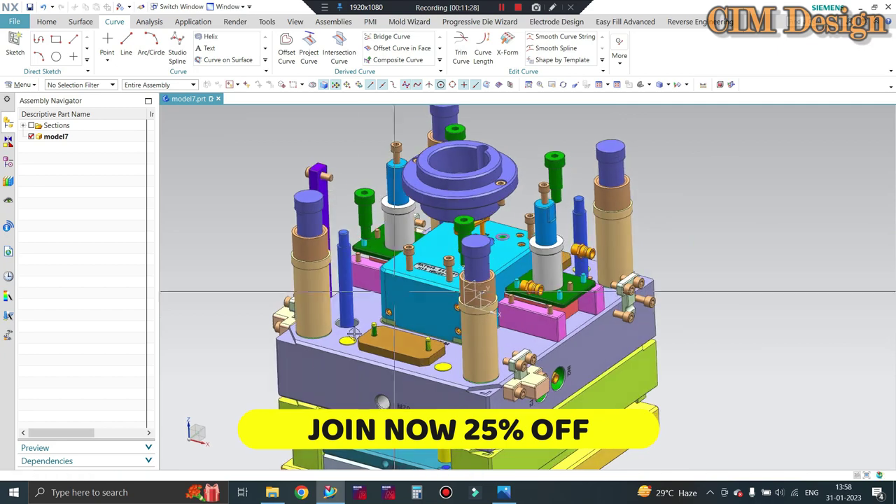
scroll(330, 356, up, 3)
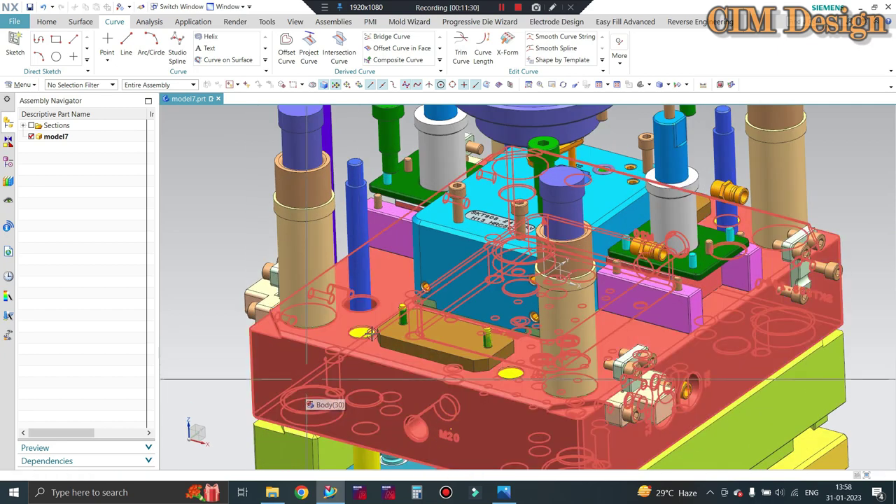
scroll(378, 347, down, 2)
scroll(420, 336, up, 2)
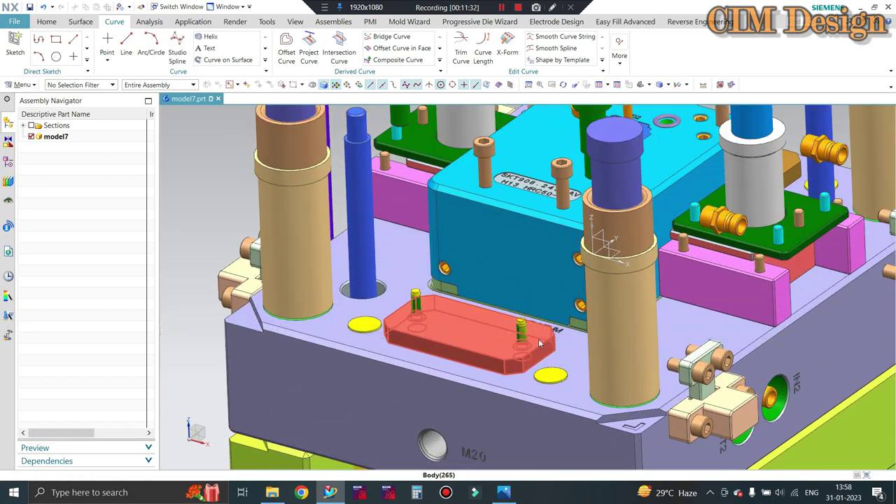
scroll(434, 334, down, 2)
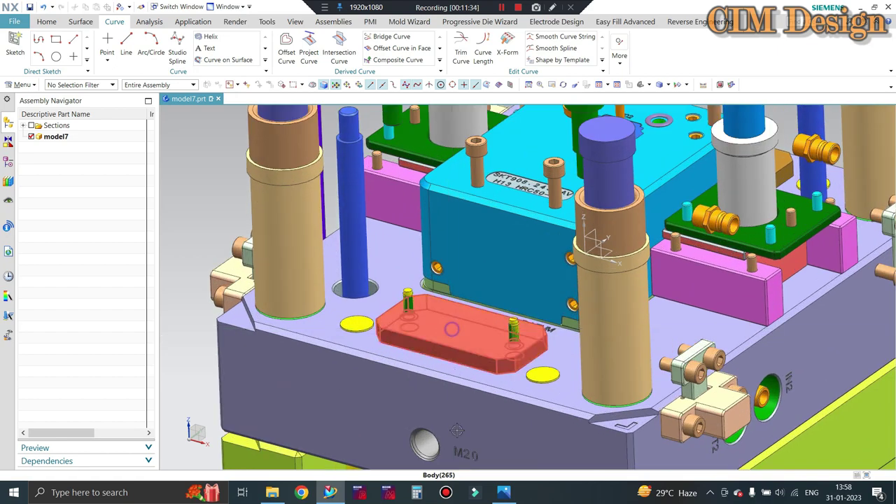
Step: Hide the orange plate beside the core and view the assembly from above
click(450, 338)
key(ctrl+b)
scroll(534, 294, down, 2)
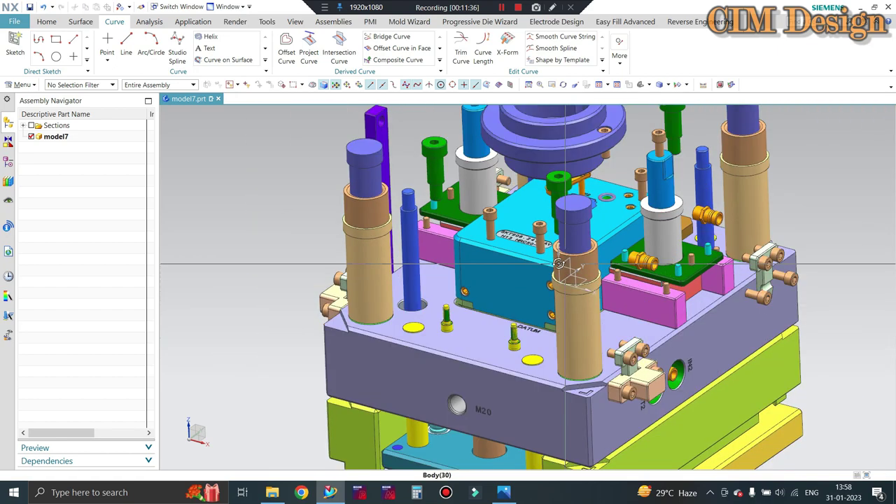
mouse_move(266, 270)
middle_down()
mouse_move(265, 296)
mouse_move(594, 270)
middle_up()
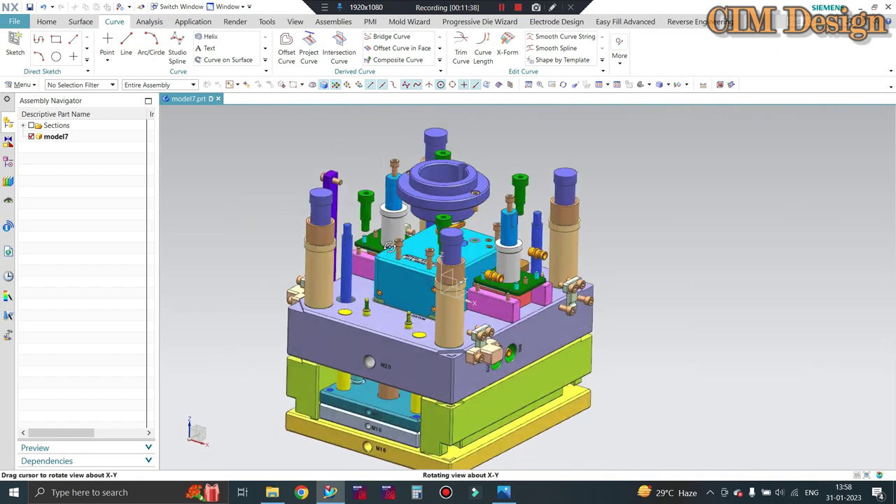
scroll(593, 270, up, 2)
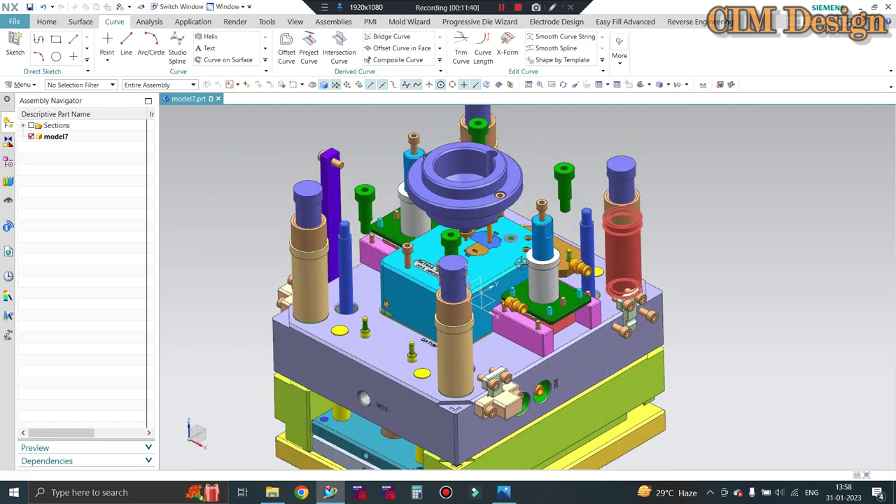
scroll(594, 270, up, 2)
scroll(576, 282, up, 1)
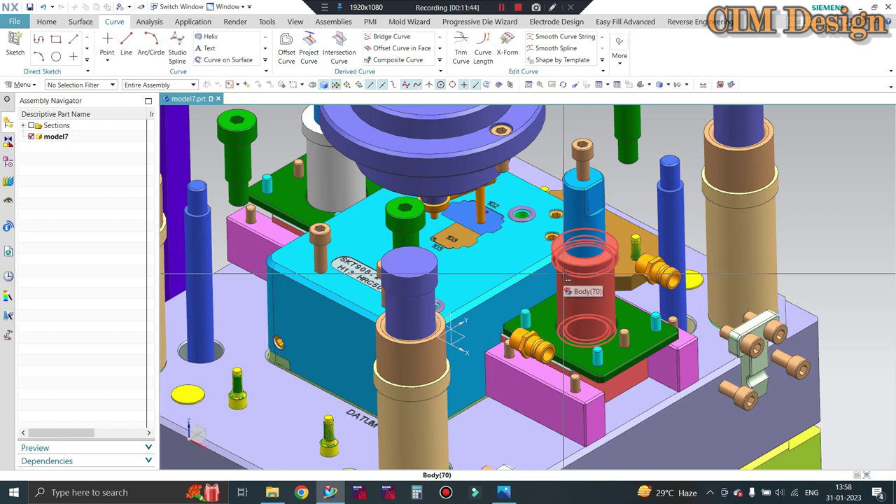
scroll(609, 199, up, 2)
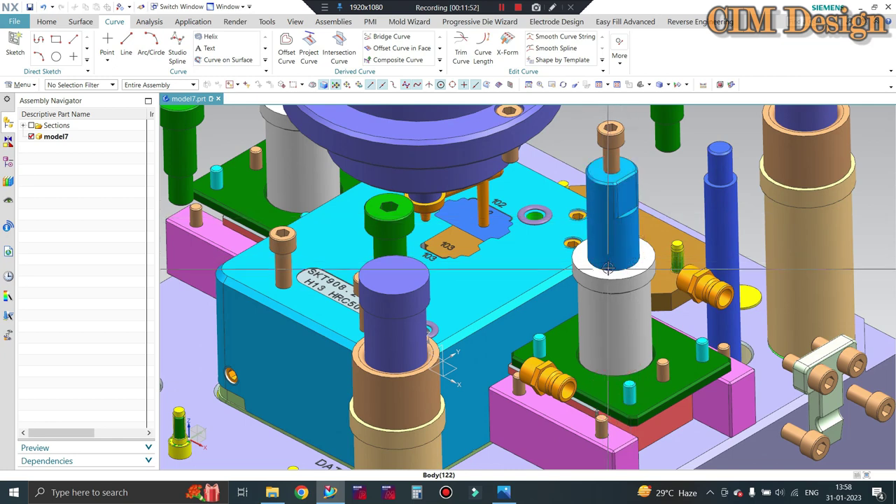
scroll(612, 280, up, 1)
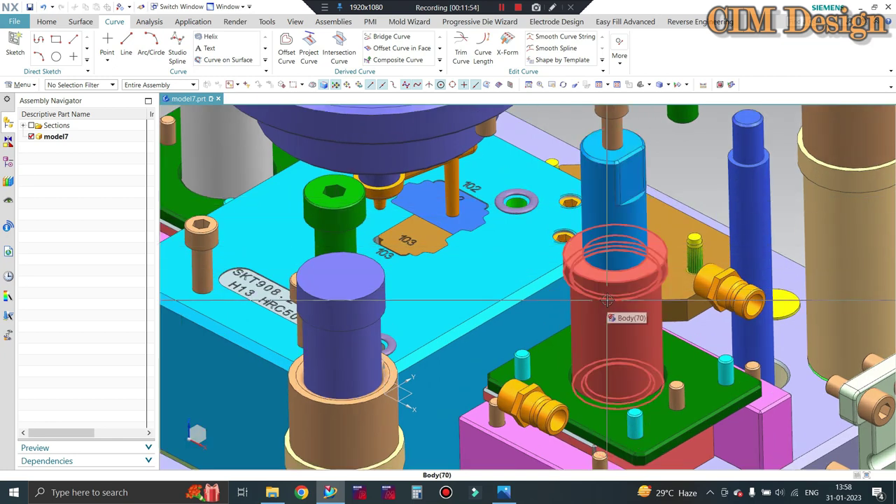
scroll(610, 304, down, 2)
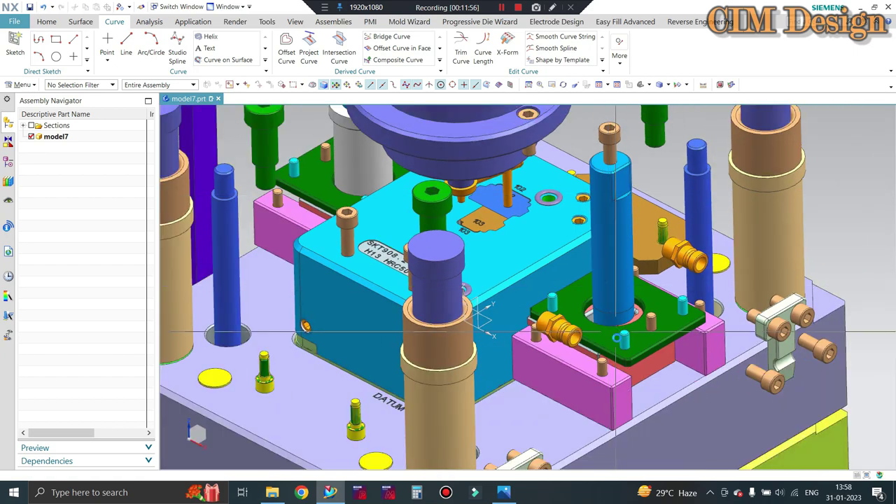
scroll(554, 284, up, 2)
scroll(554, 285, up, 1)
Step: Hide the green plate, the red plate beneath it and the red sleeve
click(554, 285)
key(ctrl+b)
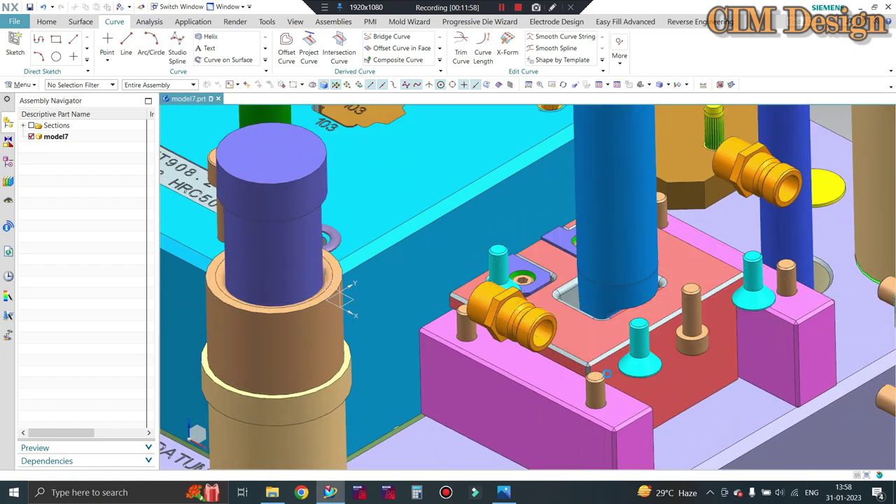
scroll(526, 326, down, 1)
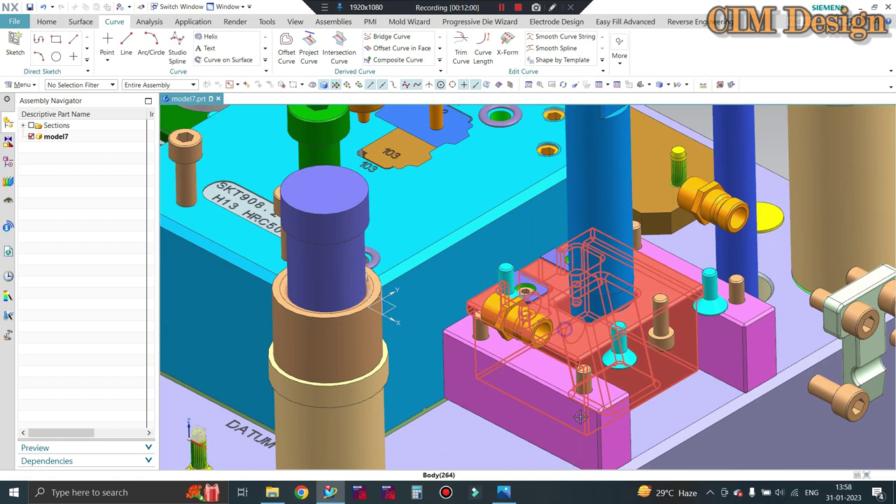
click(576, 334)
key(ctrl+b)
middle_drag(578, 337, 556, 250)
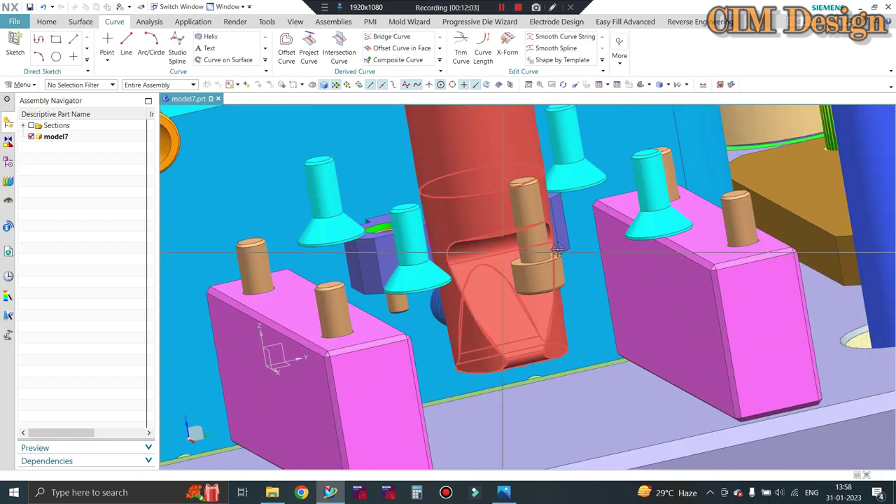
click(556, 250)
key(ctrl+b)
Step: Orbit the mold to inspect the slides, ending at an upright front view
scroll(556, 250, down, 2)
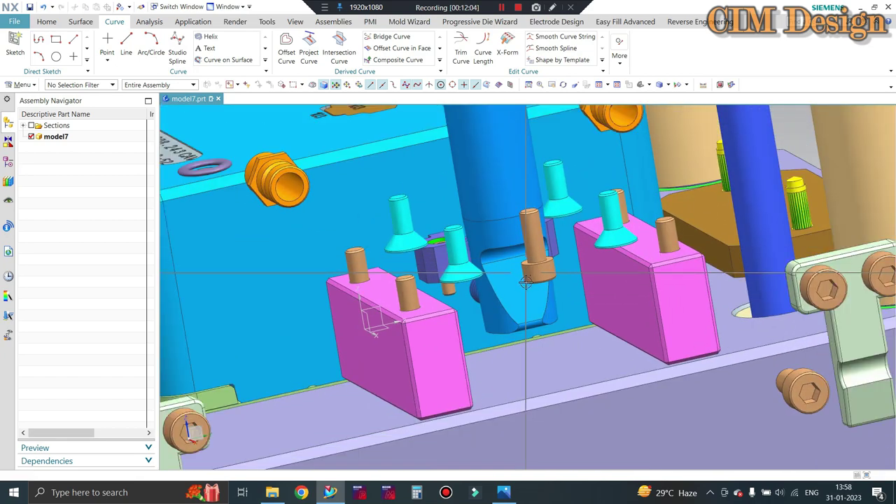
mouse_move(557, 250)
middle_down()
mouse_move(490, 290)
mouse_move(305, 342)
middle_up()
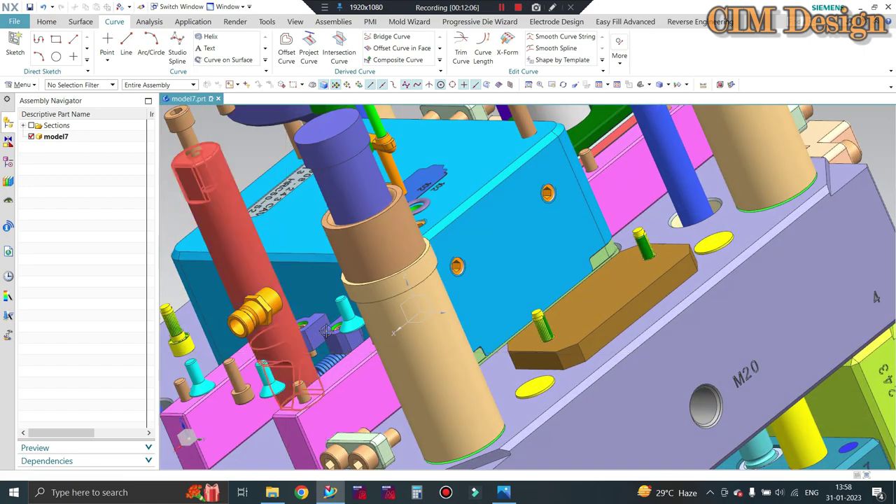
scroll(305, 341, up, 3)
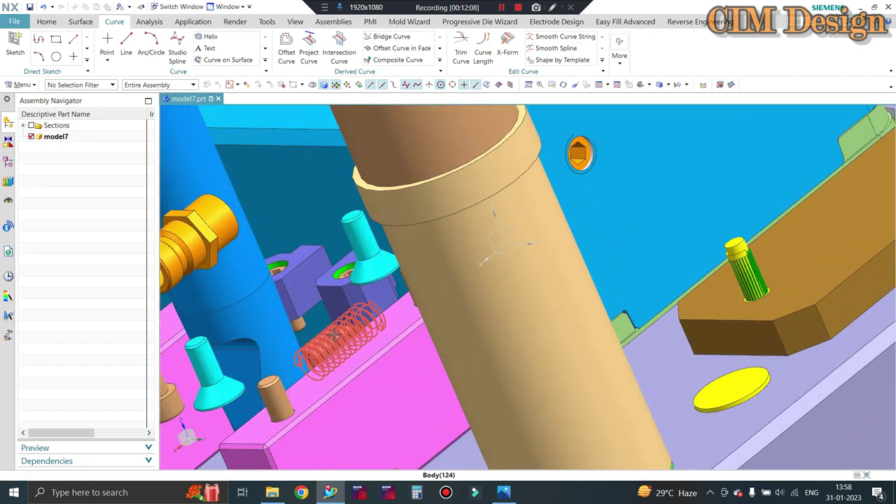
scroll(305, 342, down, 3)
scroll(305, 341, down, 2)
middle_drag(513, 309, 555, 296)
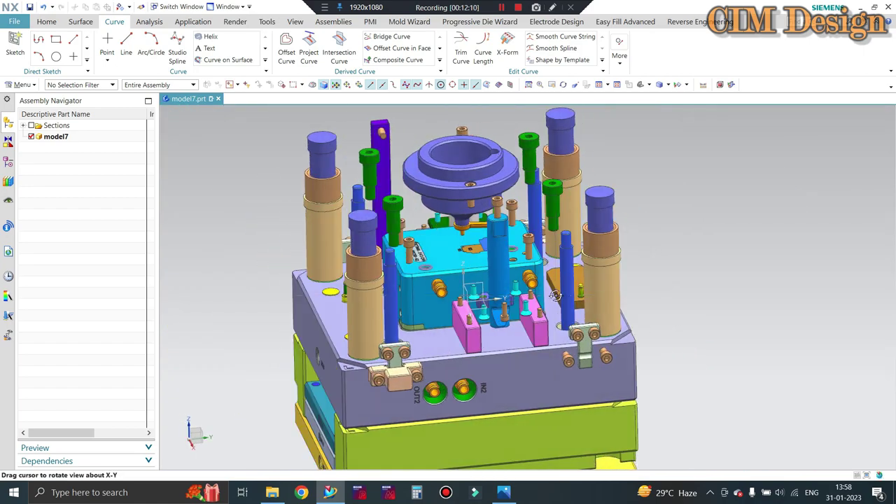
key(ctrl+shift+u)
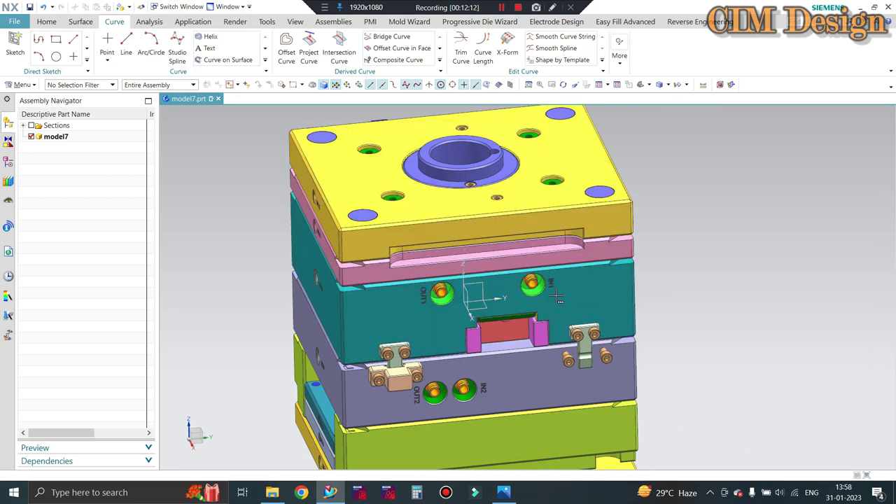
middle_drag(555, 296, 557, 298)
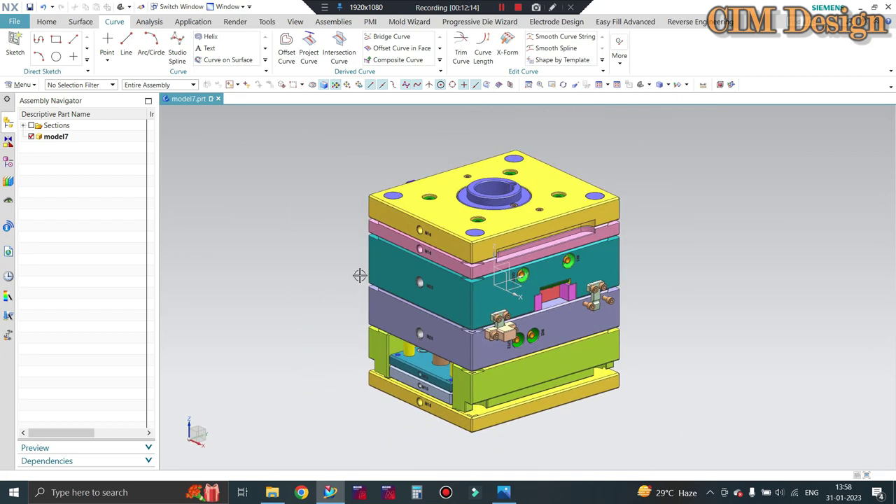
scroll(446, 274, up, 3)
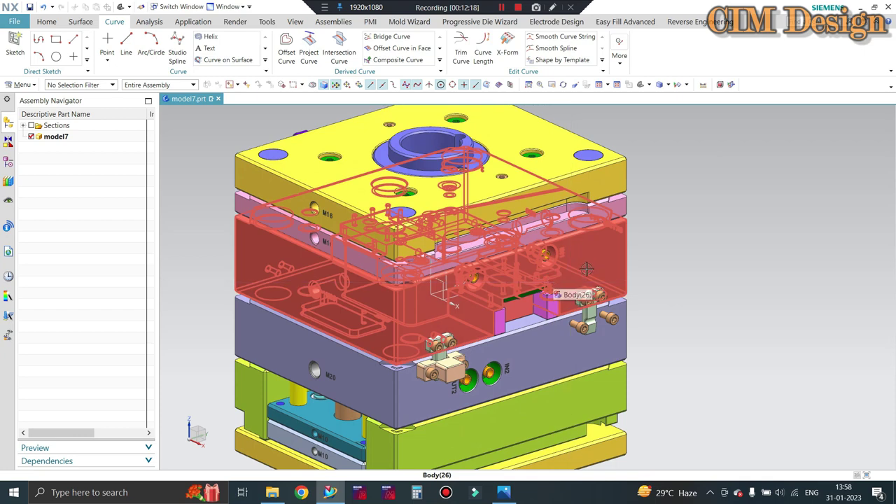
scroll(580, 264, down, 2)
scroll(426, 246, up, 2)
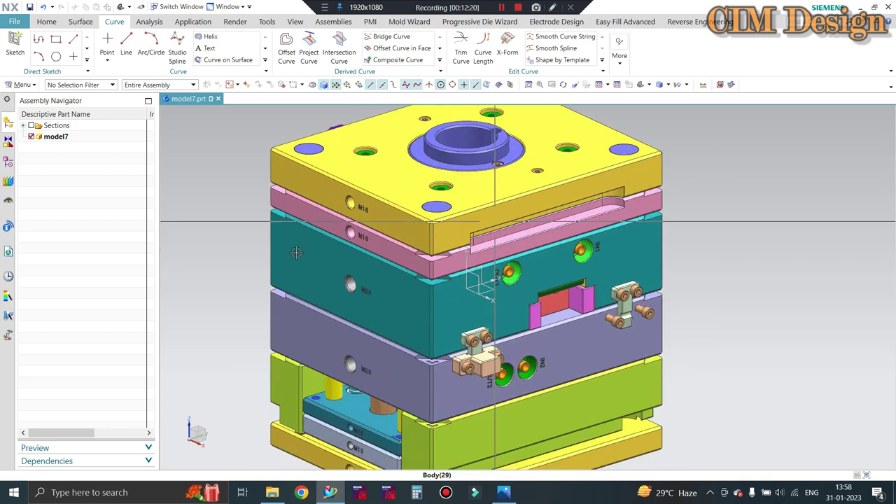
scroll(367, 294, down, 2)
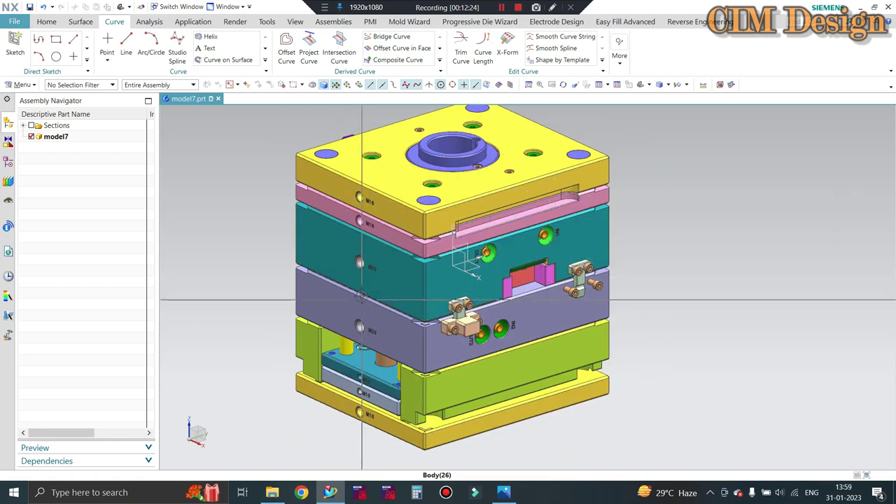
middle_drag(362, 272, 336, 274)
scroll(424, 264, up, 3)
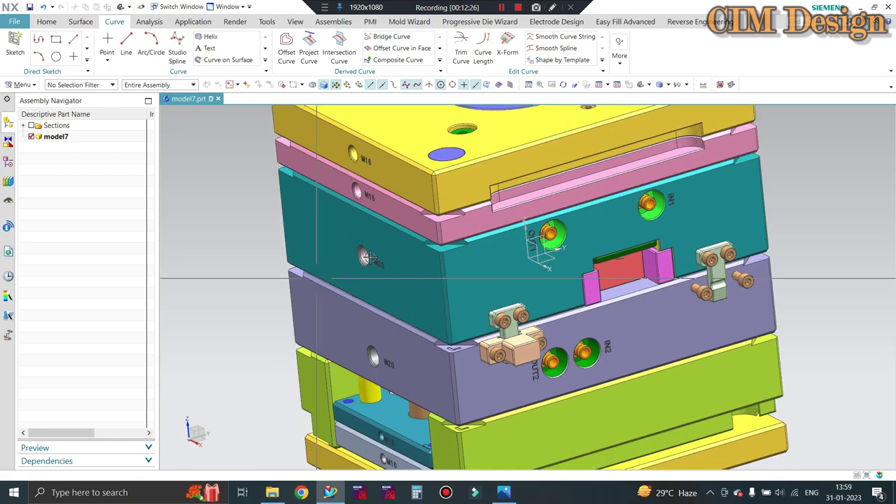
scroll(424, 264, down, 3)
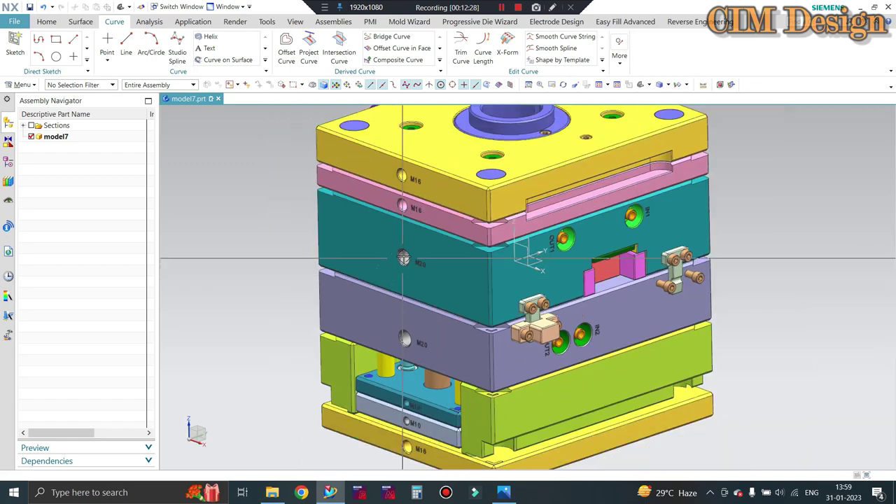
scroll(425, 284, up, 3)
scroll(426, 287, down, 4)
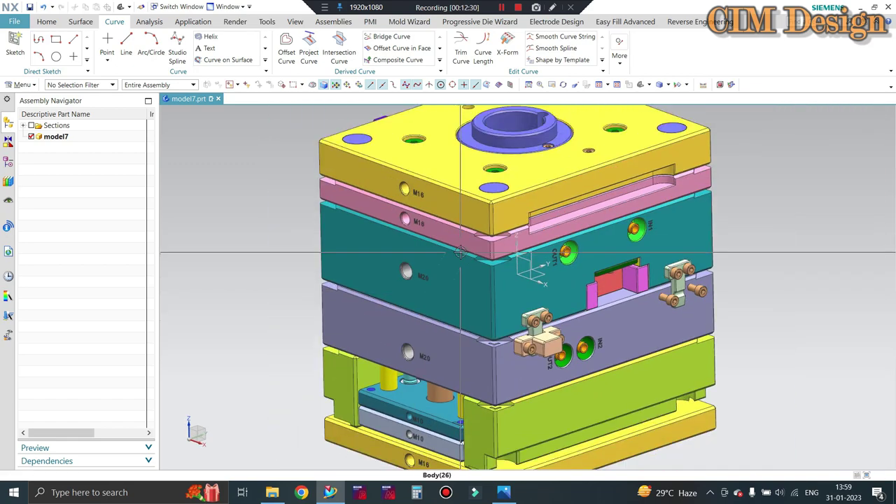
scroll(490, 276, down, 1)
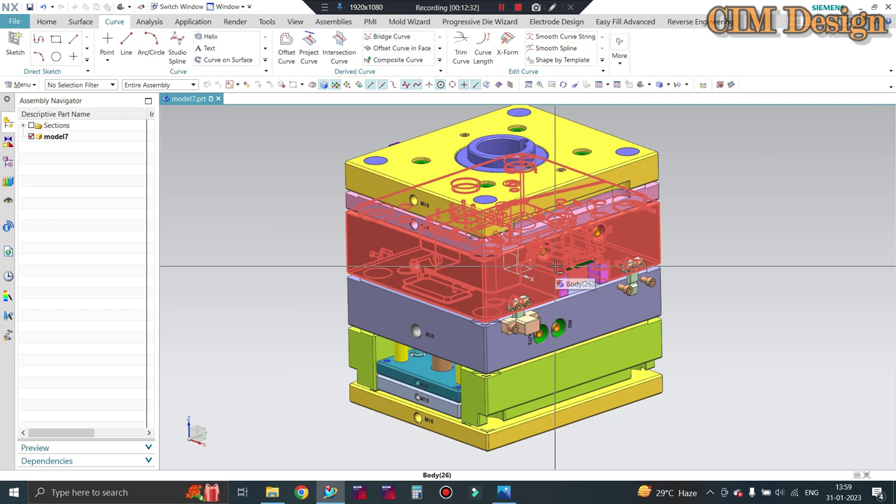
scroll(532, 270, up, 1)
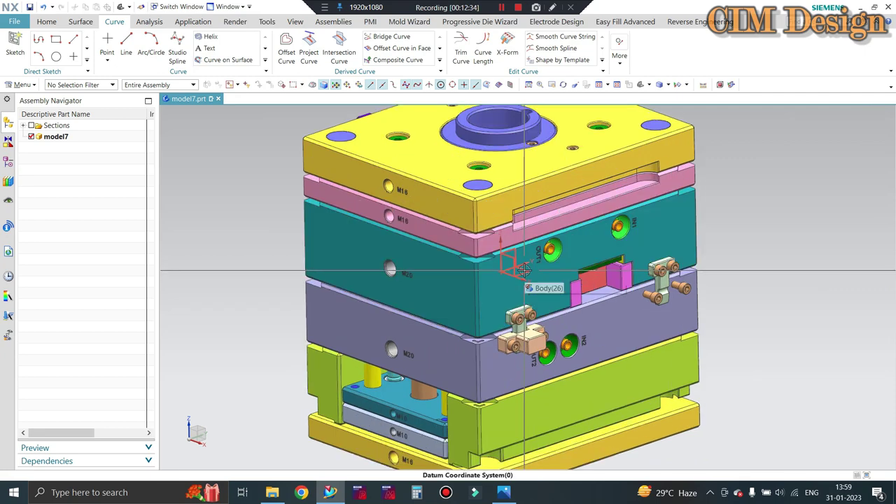
scroll(524, 270, down, 1)
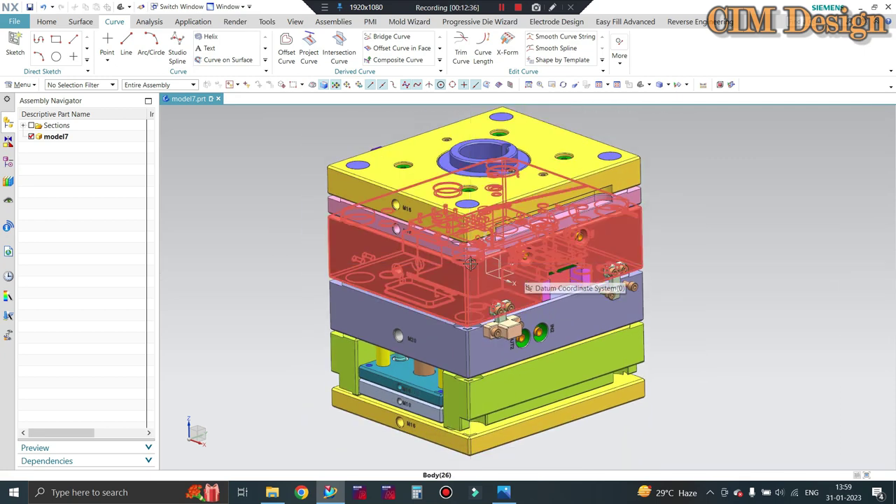
scroll(572, 242, up, 1)
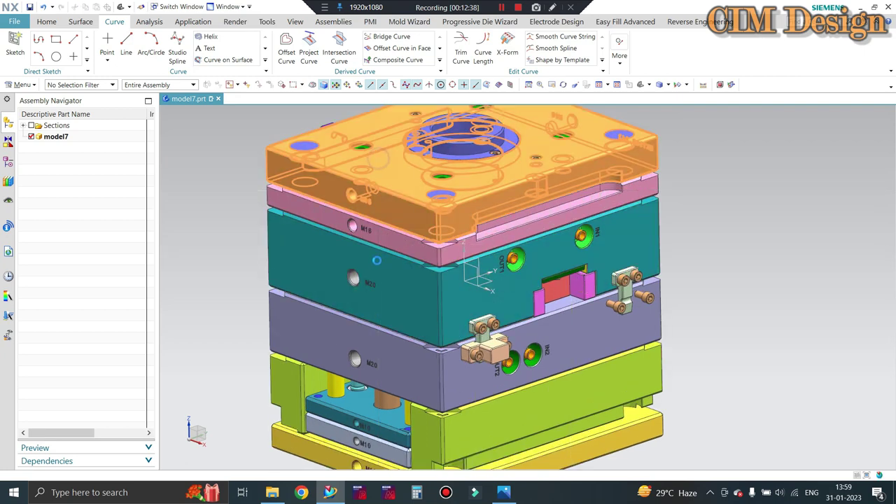
Step: Hide the yellow top, pink and teal plates with Ctrl+B, then zoom on the inner parts
click(372, 184)
key(ctrl+b)
click(392, 224)
key(ctrl+b)
click(397, 290)
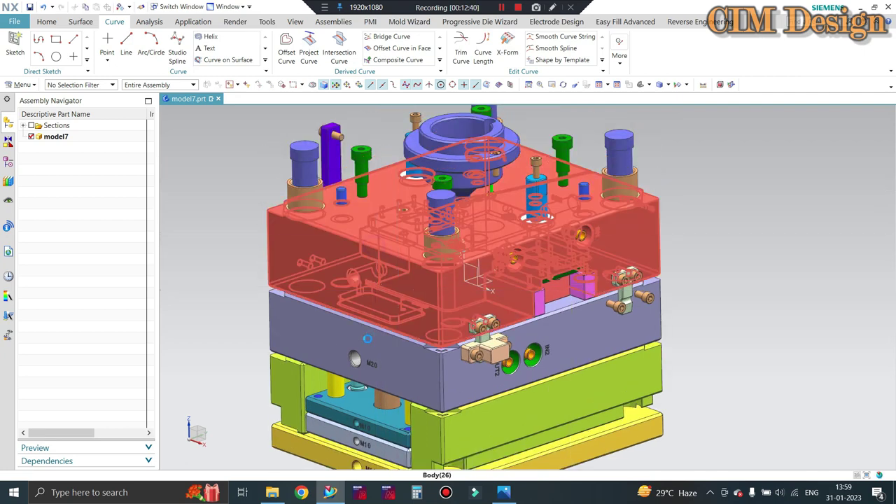
key(ctrl+b)
scroll(329, 263, down, 1)
scroll(420, 199, up, 1)
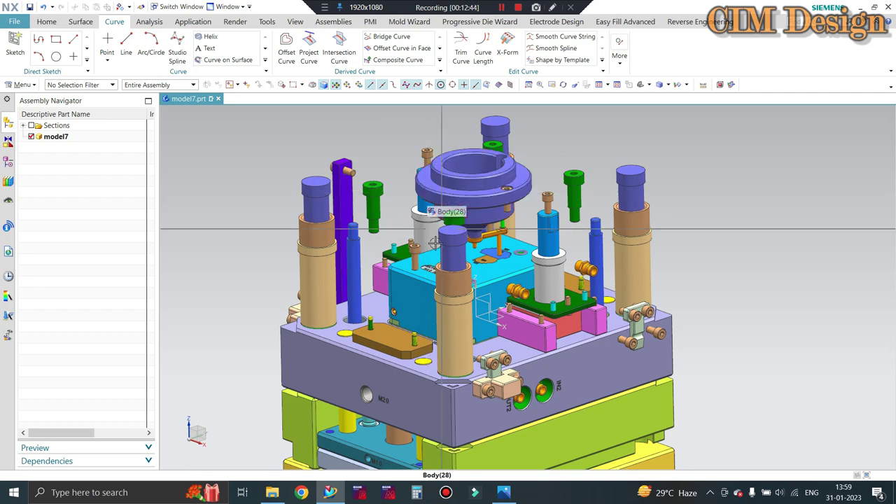
scroll(433, 238, up, 1)
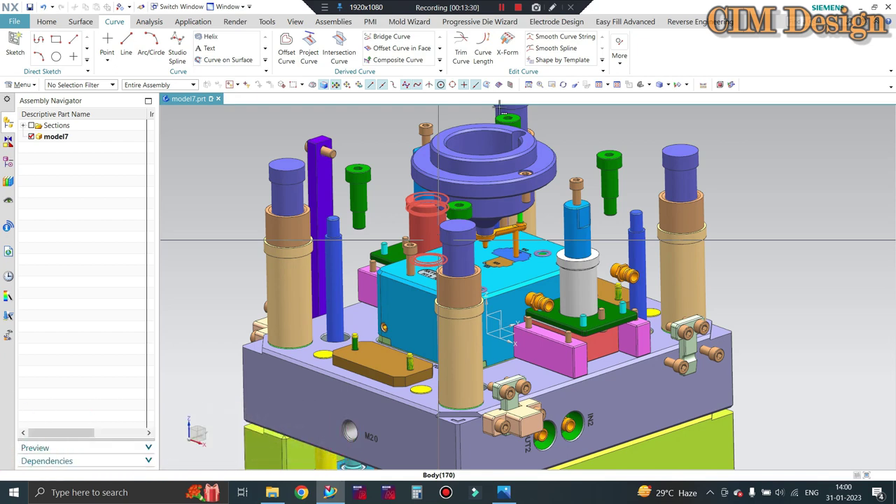
Step: Switch the ribbon from Mold Wizard to the Home tab and shift the view slightly
click(409, 21)
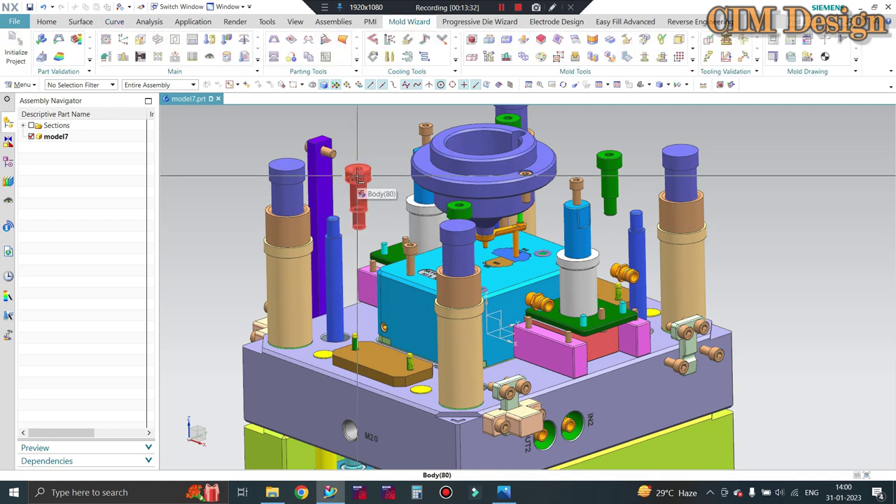
click(47, 21)
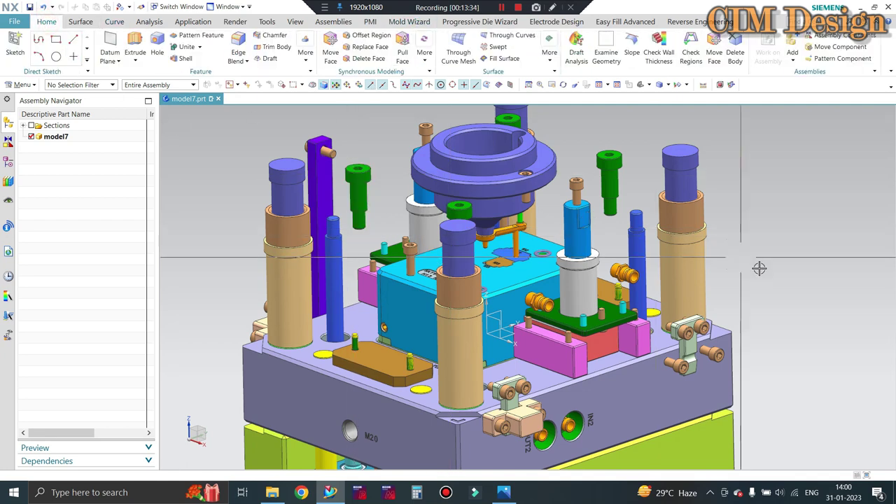
shift+middle_drag(606, 248, 594, 241)
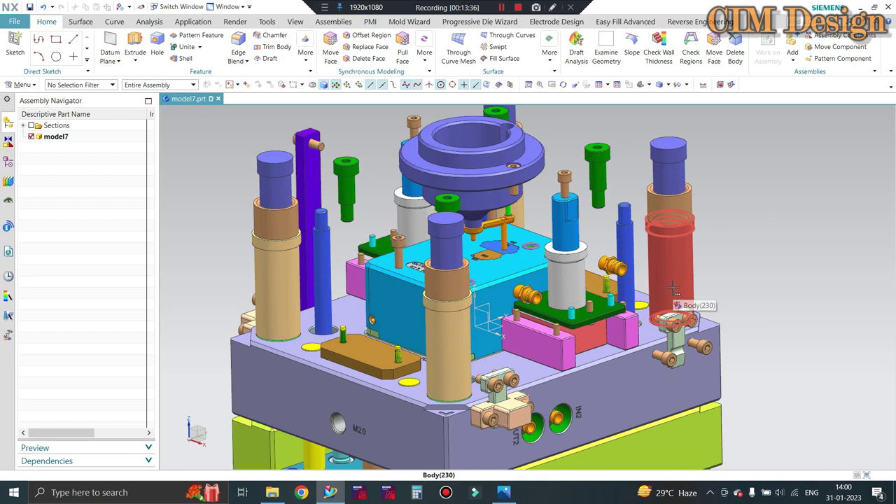